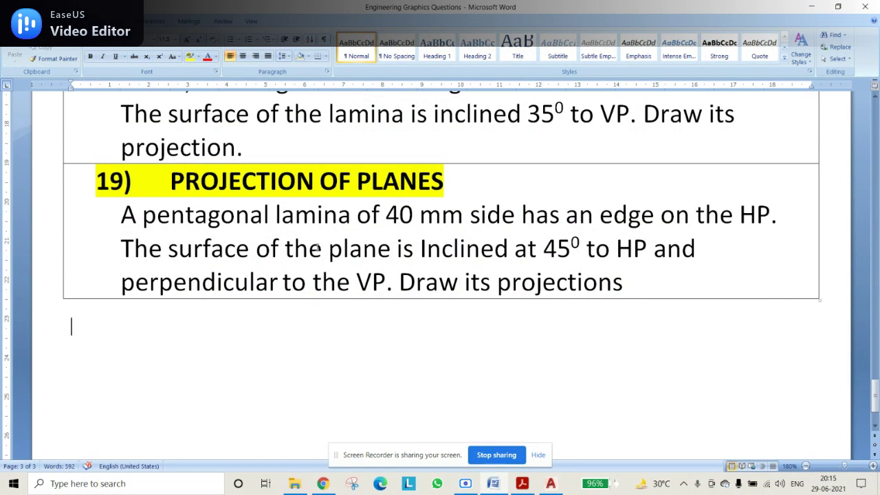
Read question 19 on the 40 mm pentagonal lamina and move the screen-sharing bar clear of the text
{"action": "left_click_drag", "start_coordinate": [121, 215], "coordinate": [288, 215]}
{"action": "left_click_drag", "start_coordinate": [356, 216], "coordinate": [763, 220]}
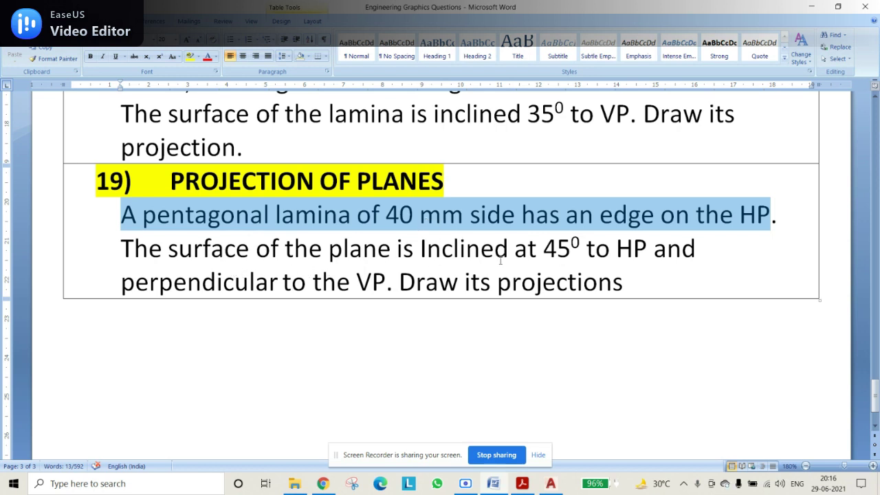
{"action": "left_click", "coordinate": [581, 256]}
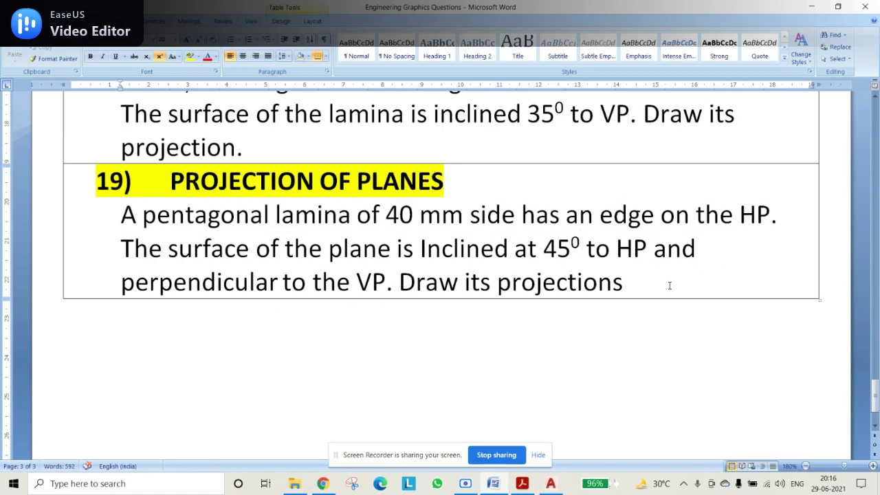
{"action": "left_click_drag", "start_coordinate": [449, 455], "coordinate": [421, 12]}
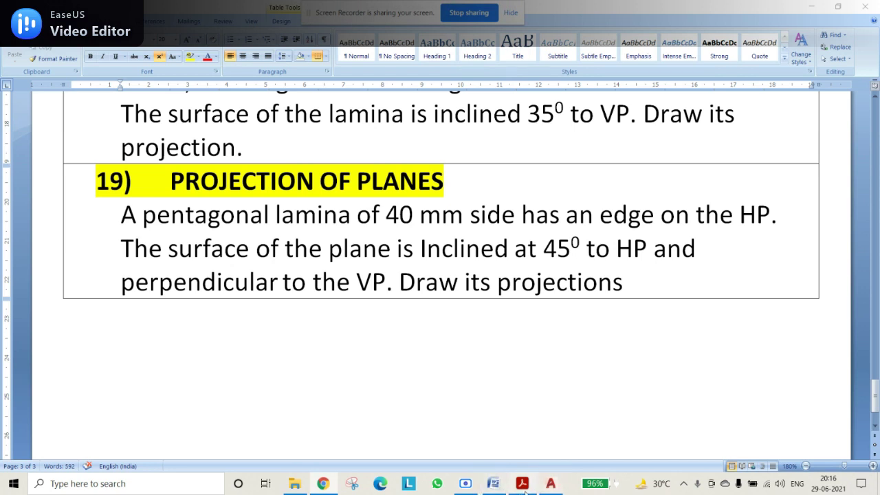
Switch to the N. D. Bhatt PDF and review the three sub-types of perpendicular planes
{"action": "mouse_move", "coordinate": [525, 491]}
{"action": "left_click", "coordinate": [510, 473]}
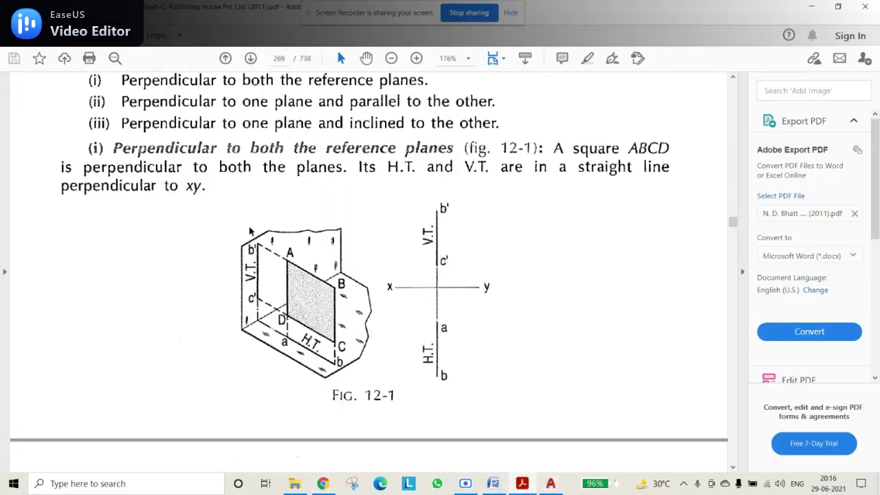
{"action": "scroll", "coordinate": [188, 242], "scroll_direction": "up", "scroll_amount": 2}
{"action": "left_click_drag", "start_coordinate": [121, 145], "coordinate": [428, 147]}
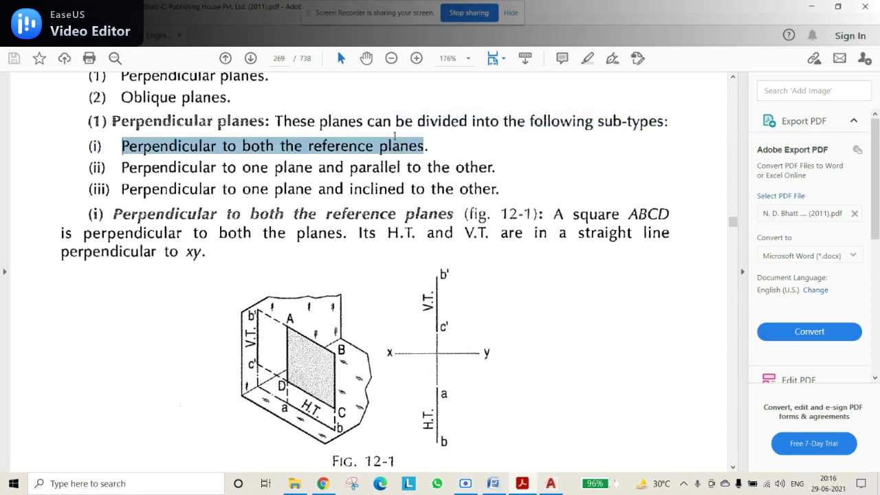
{"action": "left_click_drag", "start_coordinate": [121, 167], "coordinate": [497, 170]}
{"action": "left_click_drag", "start_coordinate": [122, 189], "coordinate": [494, 190]}
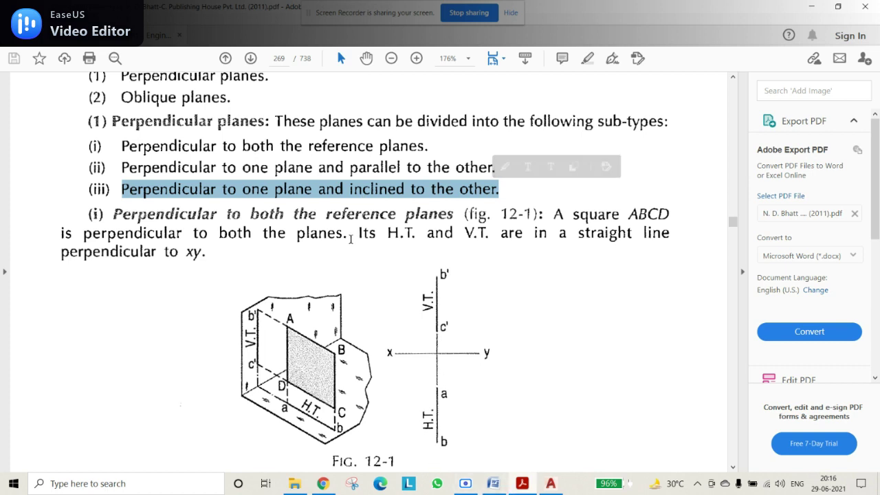
Return to the Word question and examine the 45° to HP and perpendicular to VP conditions
{"action": "left_click", "coordinate": [493, 483]}
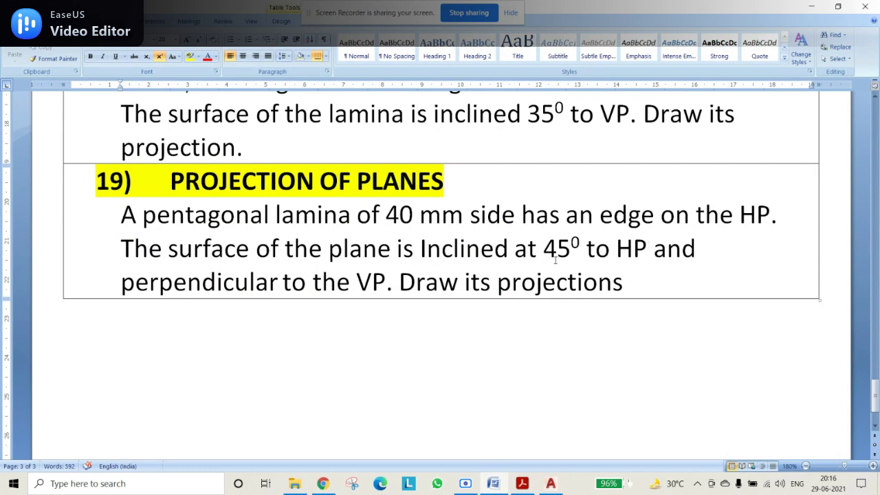
{"action": "left_click_drag", "start_coordinate": [515, 249], "coordinate": [653, 248]}
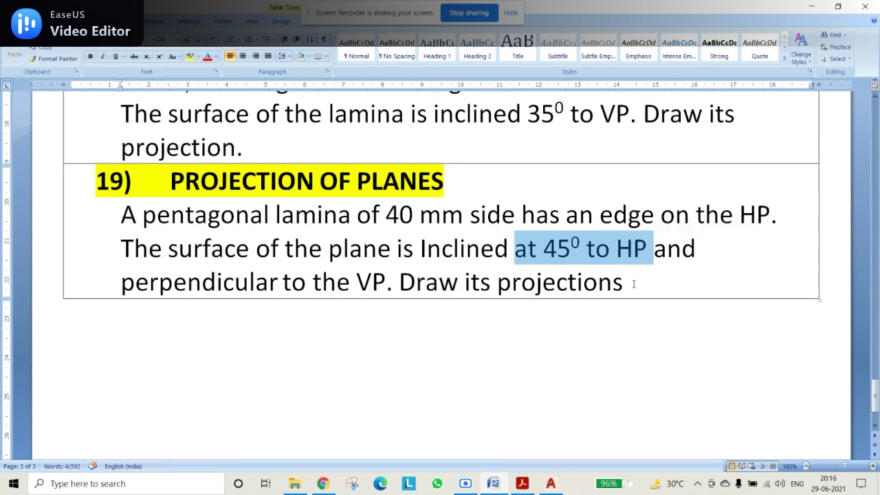
{"action": "left_click_drag", "start_coordinate": [372, 282], "coordinate": [314, 282]}
{"action": "left_click", "coordinate": [227, 327]}
{"action": "left_click_drag", "start_coordinate": [124, 294], "coordinate": [374, 300]}
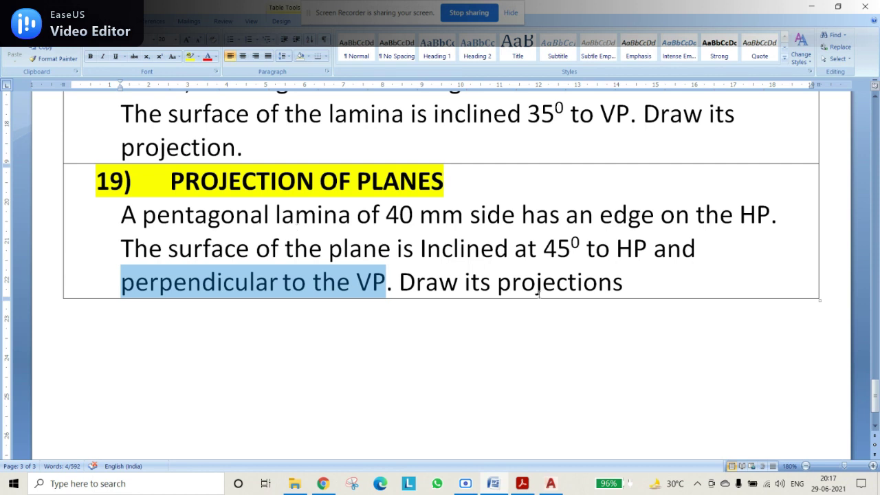
Switch to AutoCAD and set the drawing limits from 0,0 to 500,500
{"action": "left_click", "coordinate": [551, 485]}
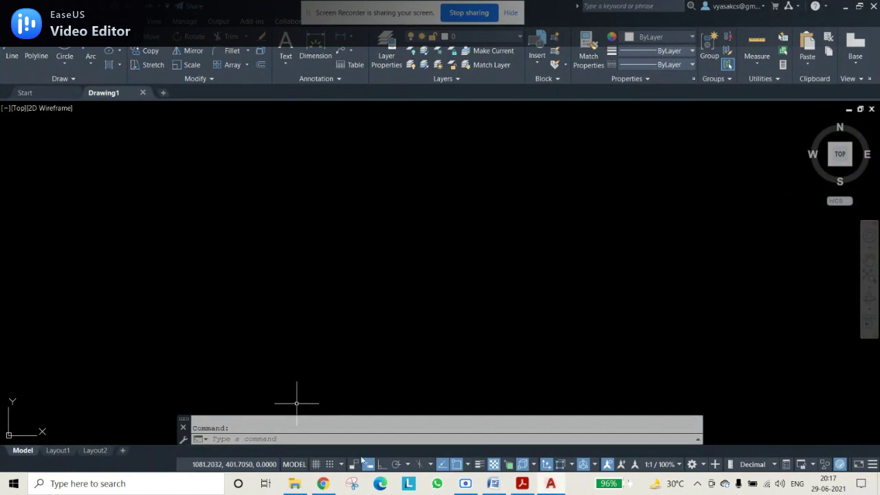
{"action": "type", "text": "limits"}
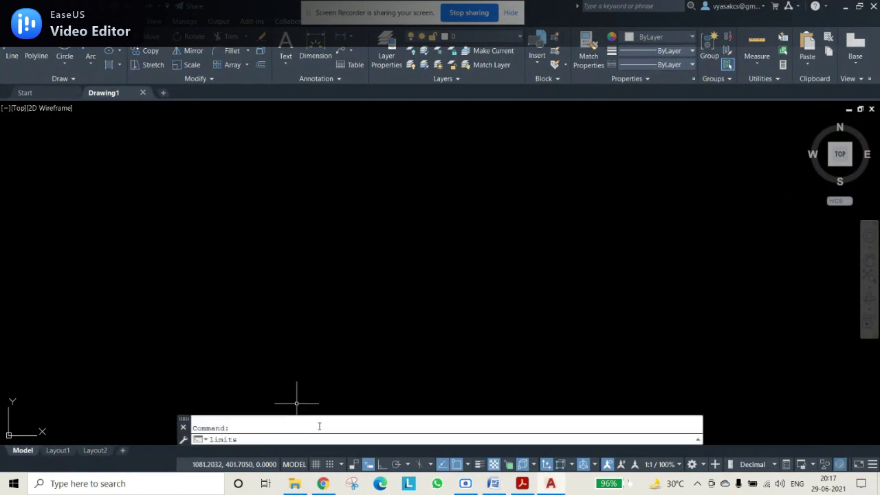
{"action": "key", "text": "Return"}
{"action": "key", "text": "Return"}
{"action": "type", "text": "500,50"}
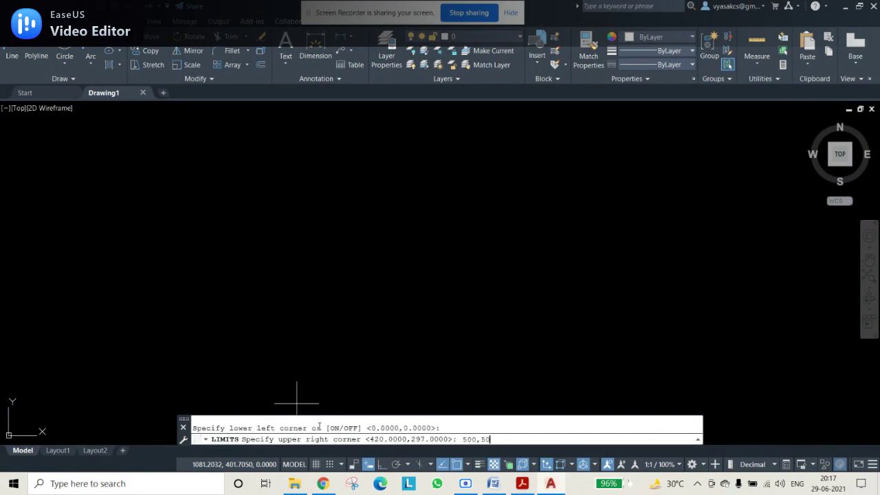
{"action": "type", "text": "0"}
{"action": "key", "text": "Return"}
Accept decimal drawing units in millimeters and zoom to the whole drawing area
{"action": "type", "text": "units"}
{"action": "key", "text": "Return"}
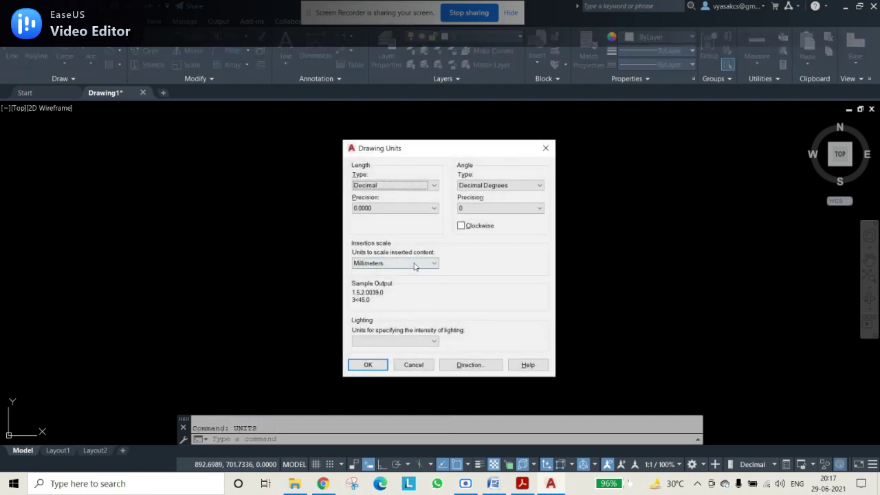
{"action": "left_click", "coordinate": [368, 365]}
{"action": "type", "text": "z"}
{"action": "key", "text": "Return"}
{"action": "type", "text": "a"}
{"action": "key", "text": "Return"}
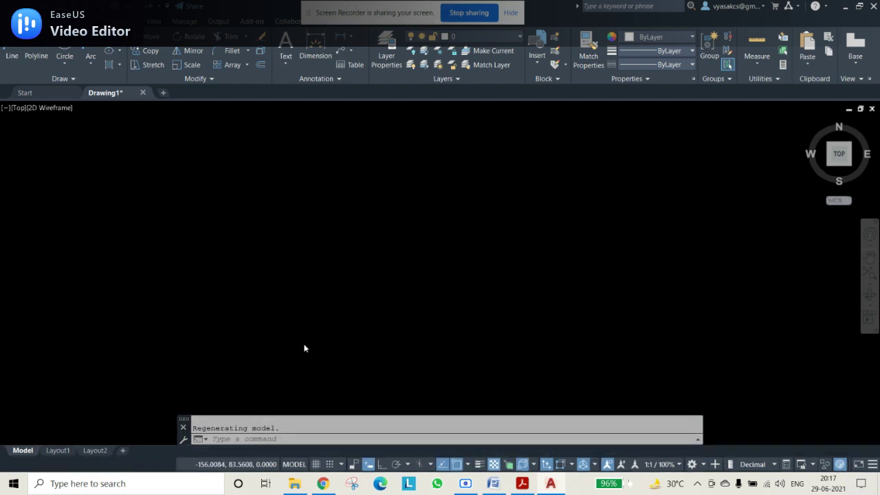
Draw a 200 mm horizontal reference line with Ortho mode on
{"action": "left_click", "coordinate": [12, 54]}
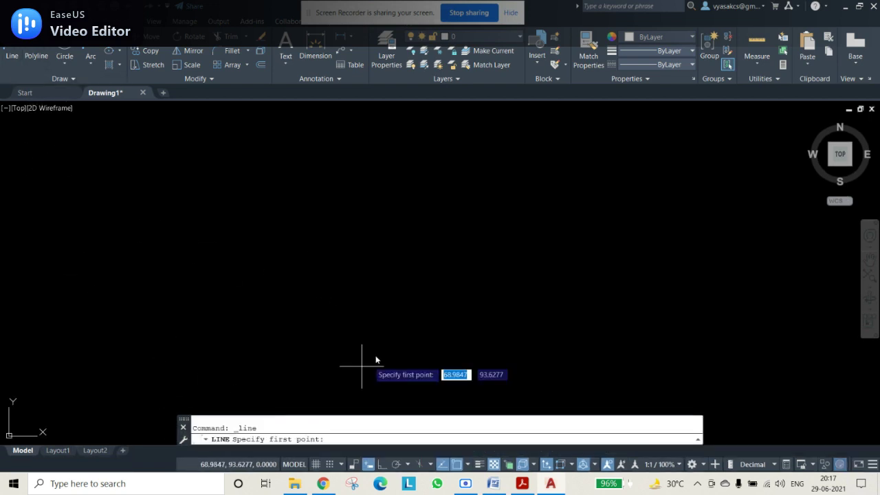
{"action": "left_click", "coordinate": [219, 266]}
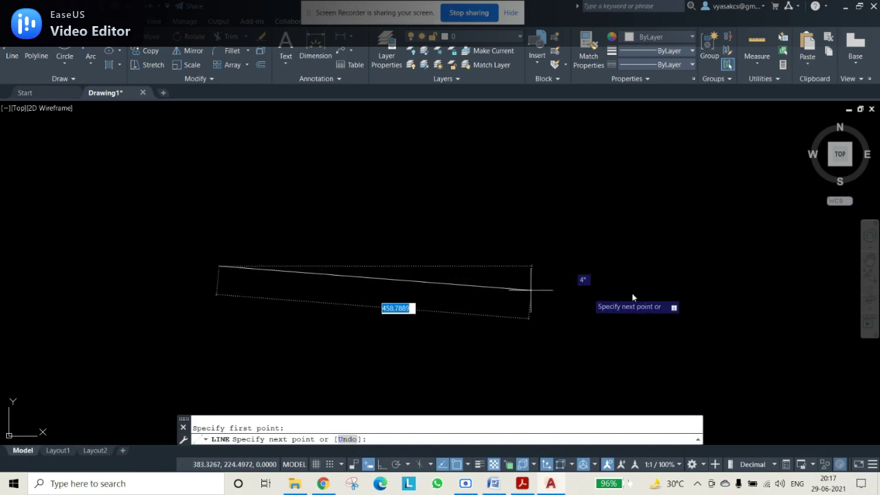
{"action": "key", "text": "F8"}
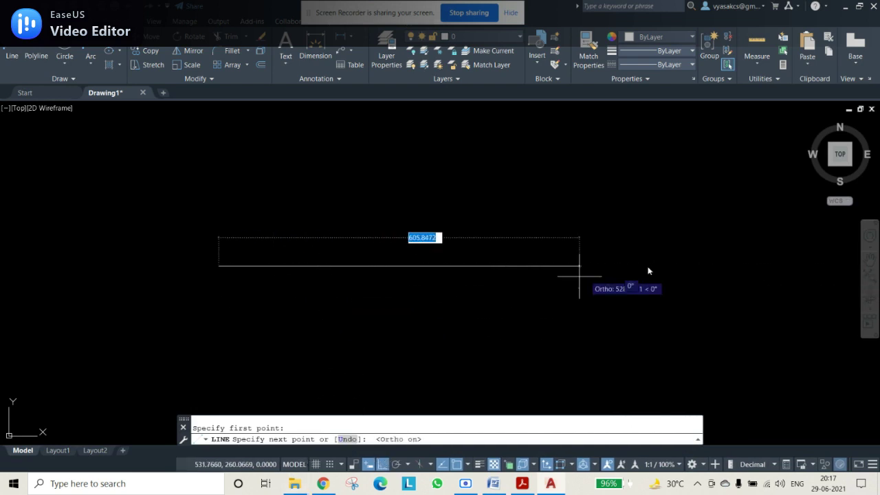
{"action": "type", "text": "200"}
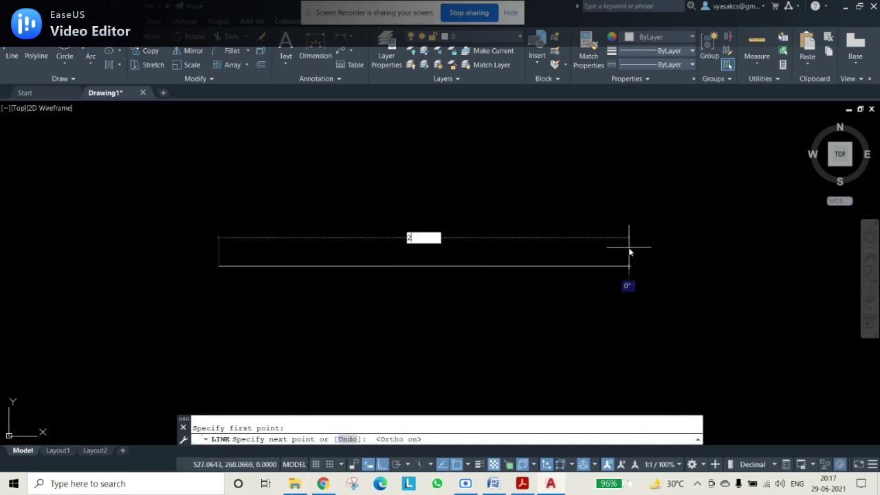
{"action": "key", "text": "Return"}
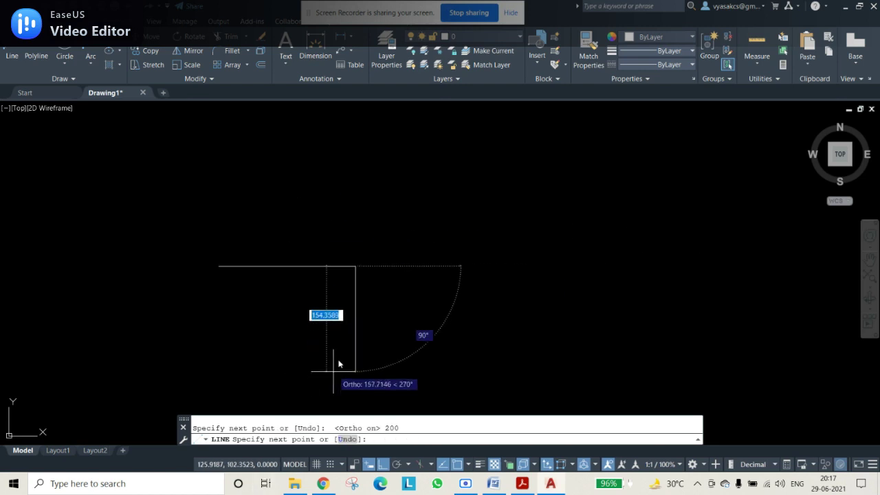
{"action": "key", "text": "Escape"}
{"action": "scroll", "coordinate": [197, 299], "scroll_direction": "up", "scroll_amount": 4}
{"action": "scroll", "coordinate": [413, 163], "scroll_direction": "up", "scroll_amount": 2}
{"action": "middle_click_drag", "start_coordinate": [414, 229], "coordinate": [416, 249]}
{"action": "scroll", "coordinate": [416, 250], "scroll_direction": "down", "scroll_amount": 2}
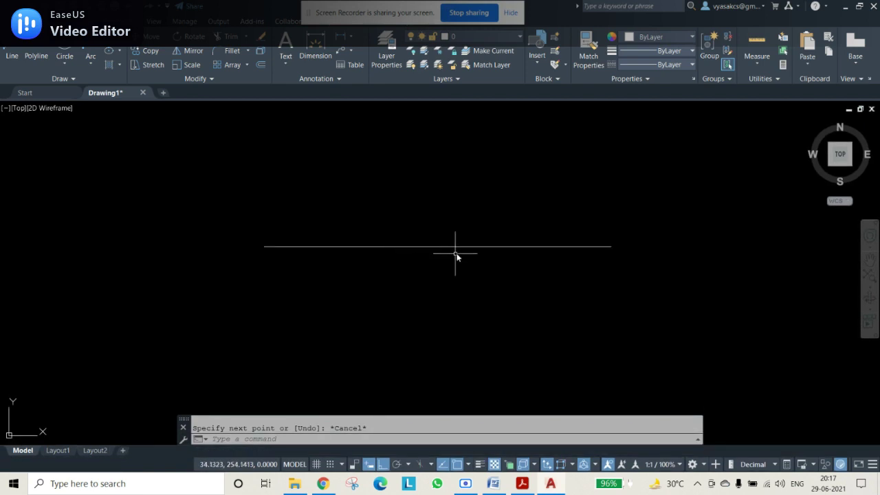
Check the PDF and the Word question again, focusing on the condition that an edge lies on the HP
{"action": "left_click", "coordinate": [524, 484]}
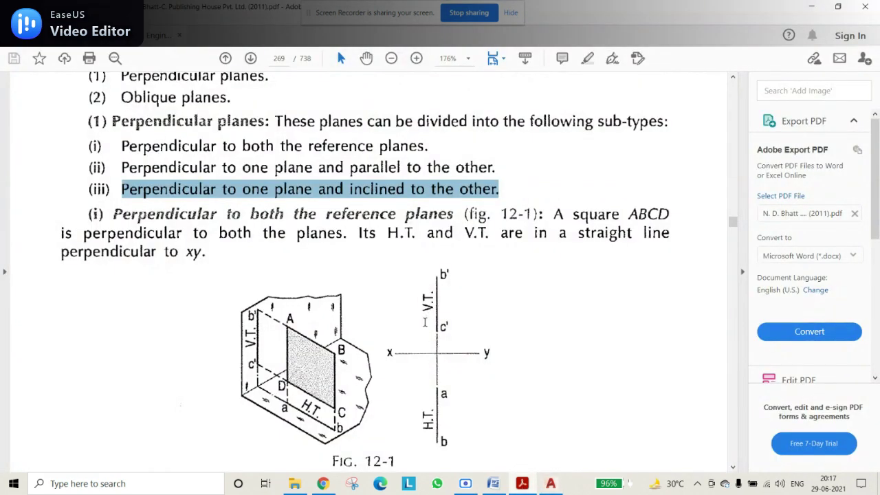
{"action": "left_click", "coordinate": [493, 483]}
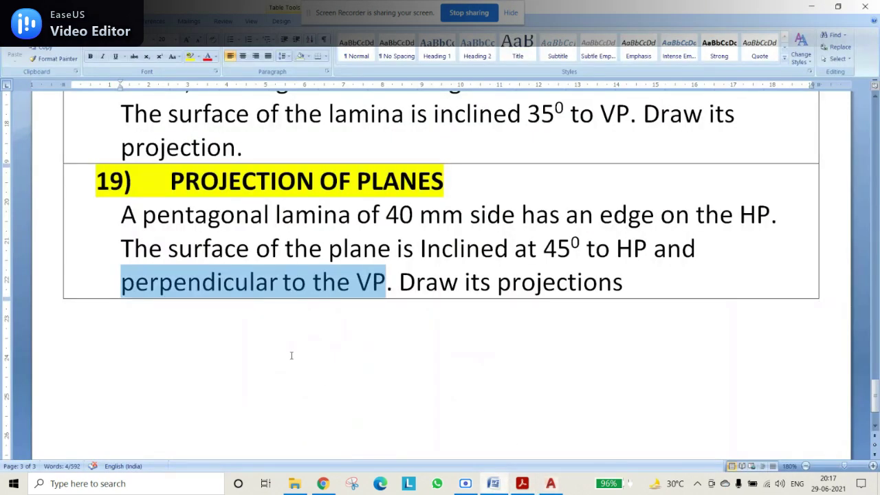
{"action": "left_click", "coordinate": [262, 305]}
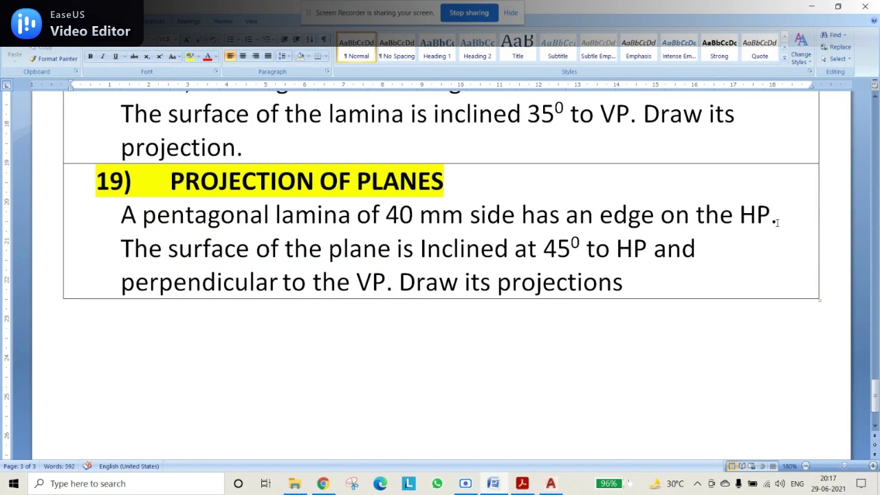
{"action": "left_click_drag", "start_coordinate": [781, 220], "coordinate": [695, 218]}
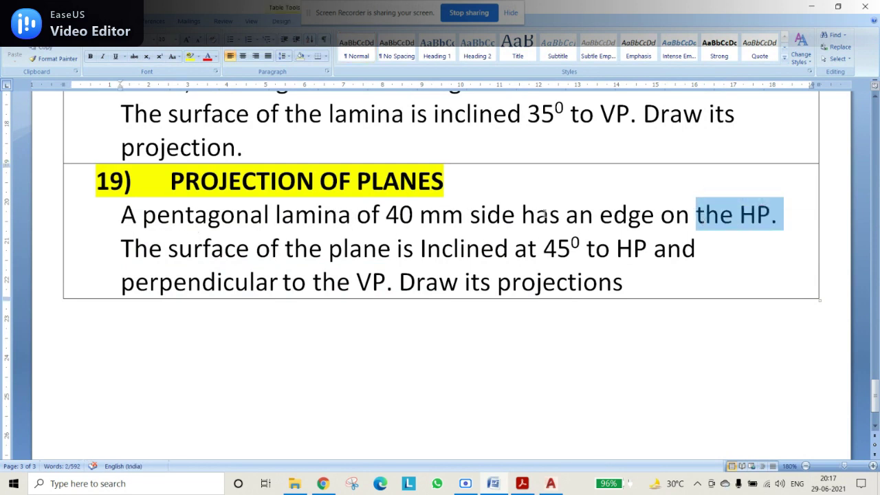
{"action": "left_click_drag", "start_coordinate": [600, 218], "coordinate": [654, 220]}
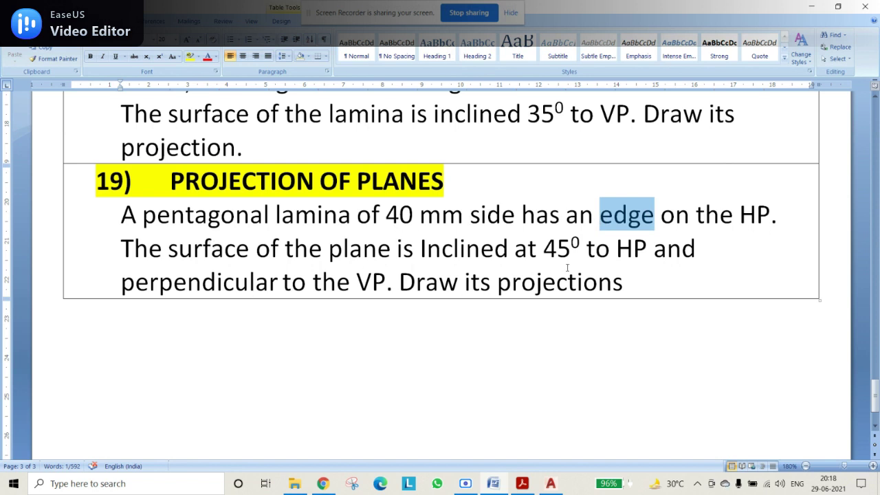
Back in AutoCAD, draw a 40 mm line vertically downward, starting below the reference line near its left end
{"action": "left_click", "coordinate": [545, 484]}
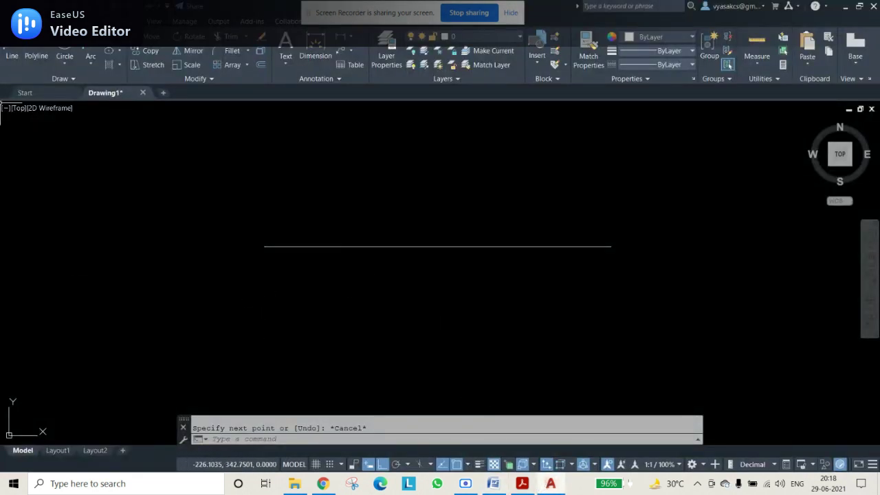
{"action": "left_click", "coordinate": [12, 55]}
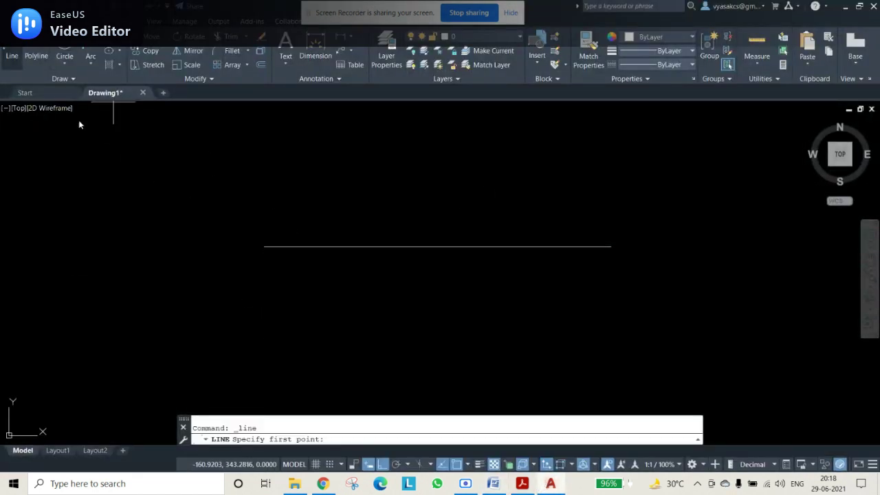
{"action": "left_click", "coordinate": [321, 290]}
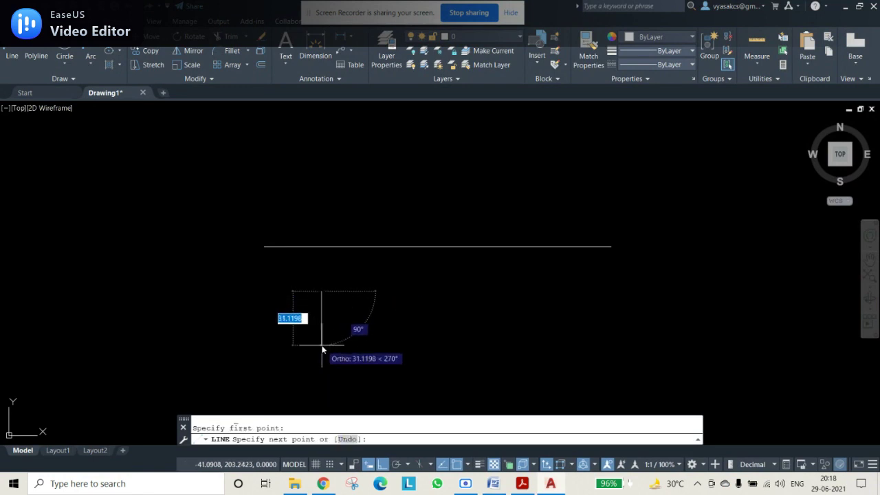
{"action": "left_click", "coordinate": [493, 483]}
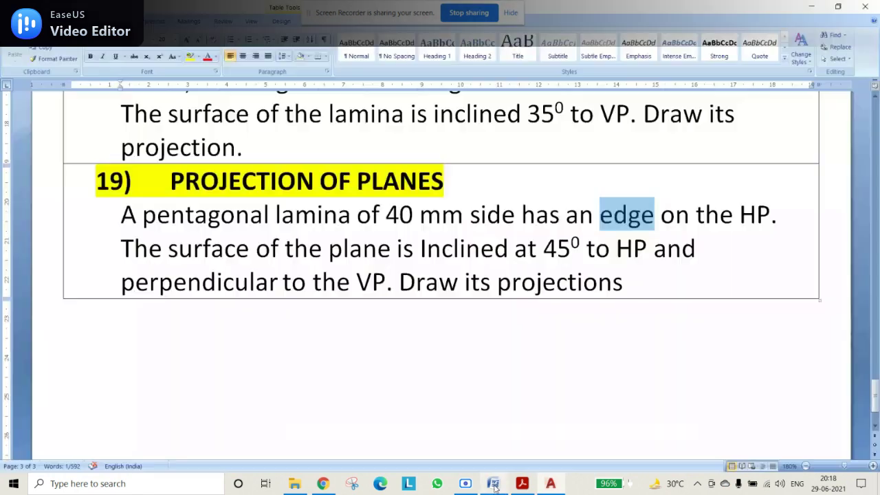
{"action": "left_click", "coordinate": [494, 484]}
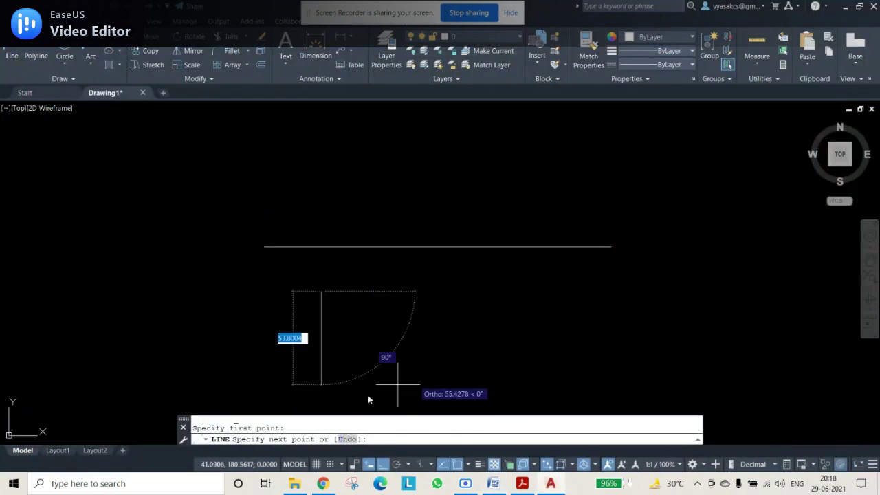
{"action": "type", "text": "40"}
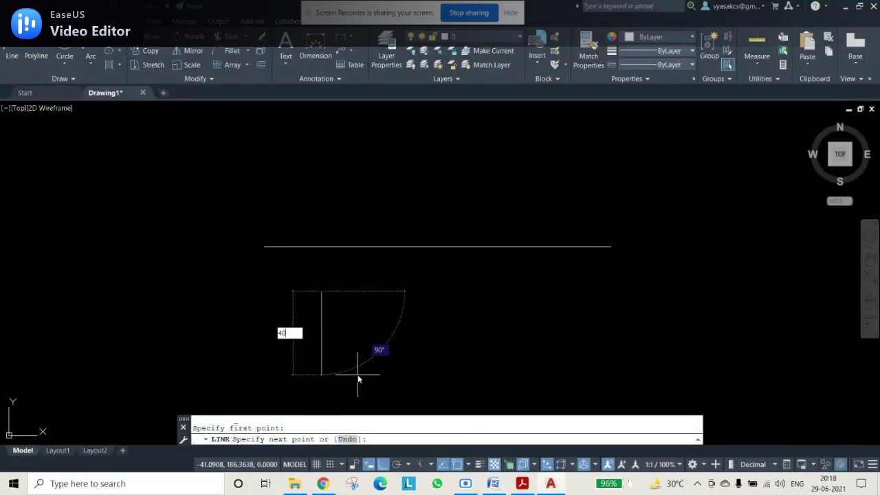
{"action": "key", "text": "Return"}
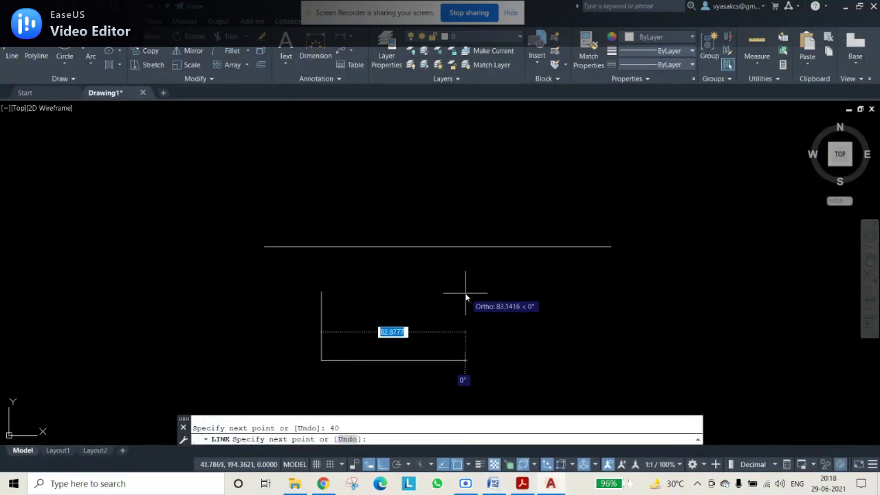
{"action": "key", "text": "Escape"}
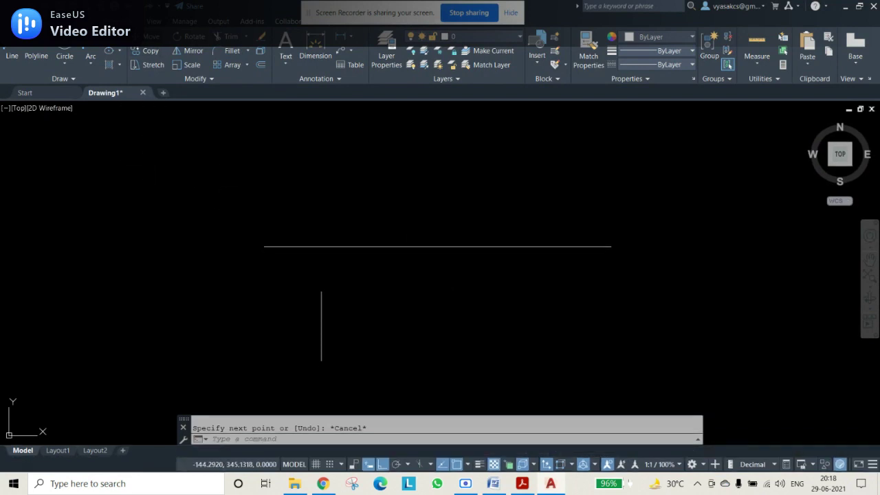
Draw a 5-sided polygon by edge along the vertical 40 mm line, from its lower to its upper endpoint, with the pentagon extending leftward
{"action": "left_click", "coordinate": [120, 65]}
{"action": "left_click", "coordinate": [132, 77]}
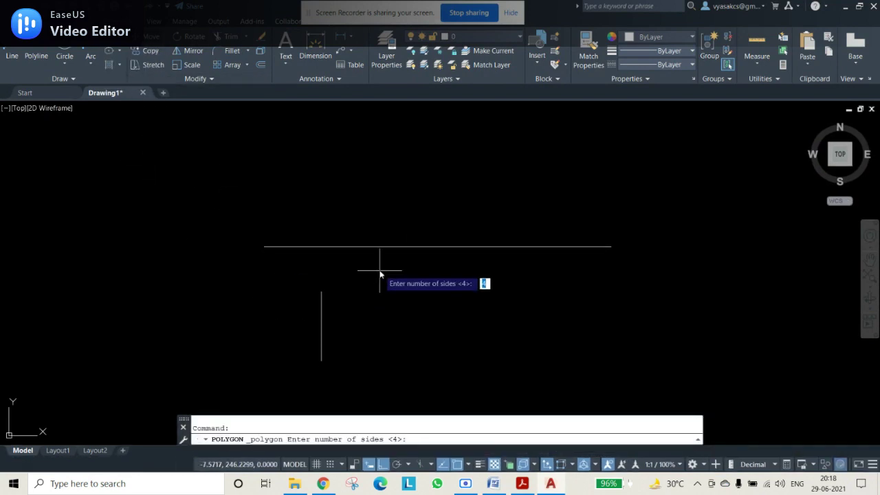
{"action": "type", "text": "5"}
{"action": "key", "text": "Return"}
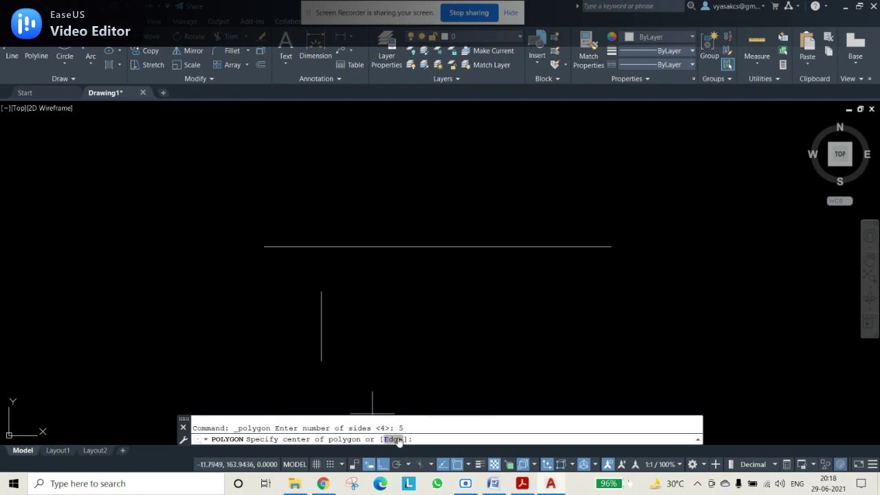
{"action": "key", "text": "Return"}
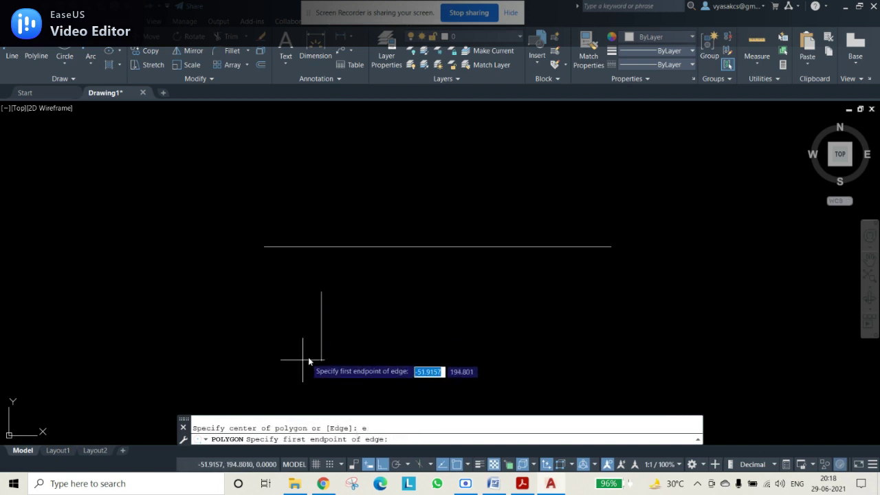
{"action": "left_click", "coordinate": [322, 360]}
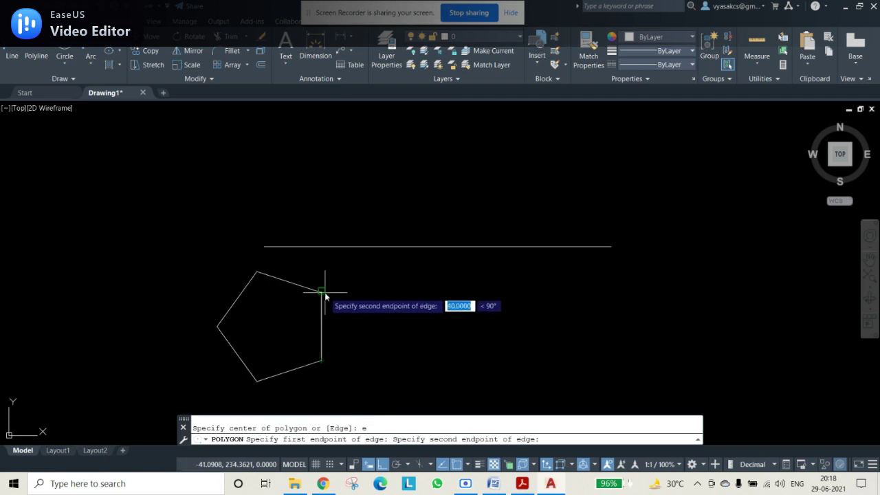
{"action": "left_click", "coordinate": [322, 292]}
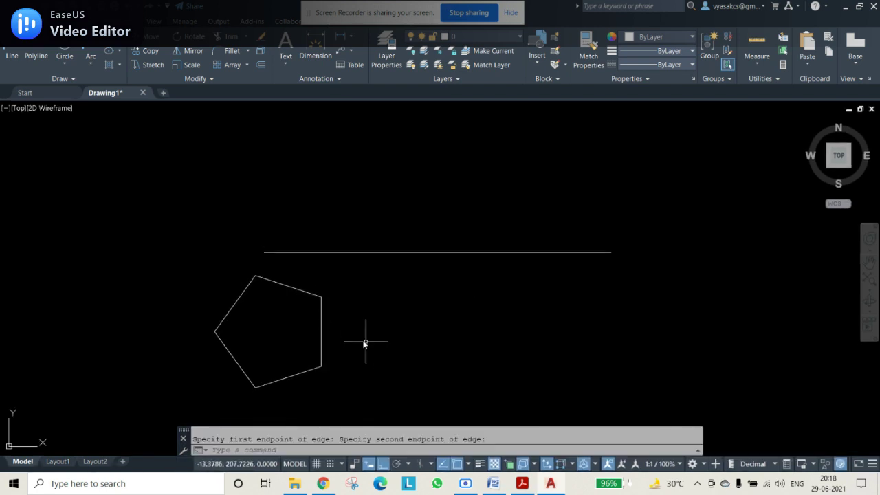
Erase the separate 40 mm vertical line lying on the pentagon's right edge, keeping the polygon
{"action": "left_click", "coordinate": [297, 277]}
{"action": "left_click", "coordinate": [357, 378]}
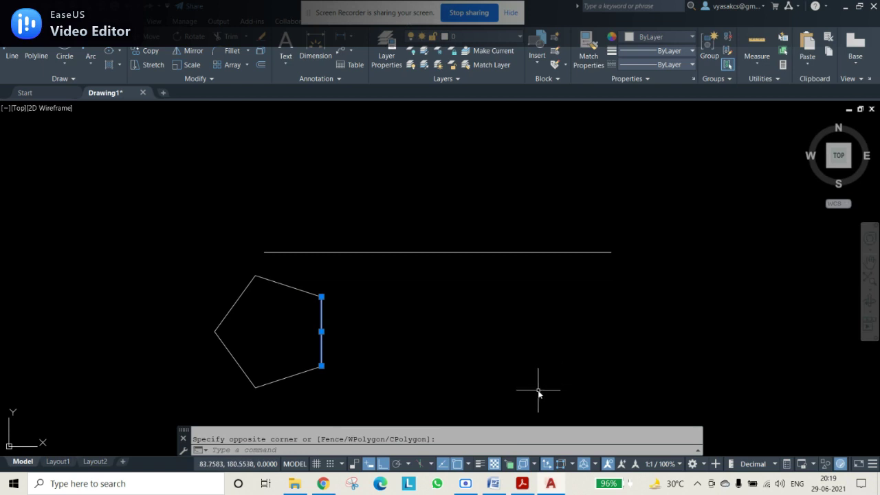
{"action": "key", "text": "Delete"}
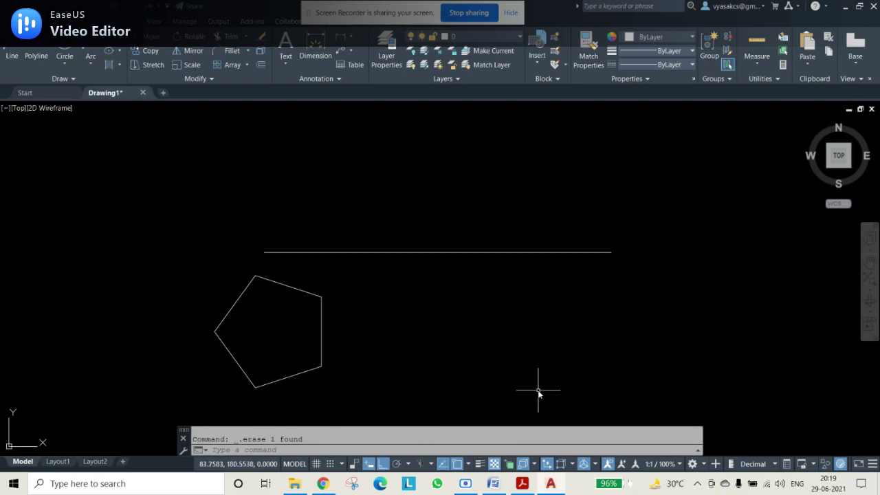
Stretch the left end of the horizontal reference line leftward, past the pentagon's leftmost corner
{"action": "left_click", "coordinate": [391, 252]}
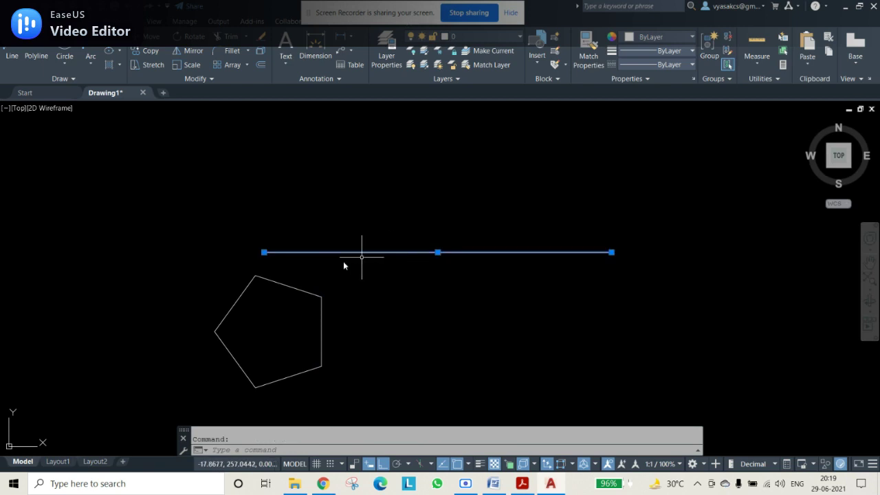
{"action": "left_click", "coordinate": [264, 253]}
{"action": "left_click", "coordinate": [183, 246]}
{"action": "key", "text": "Escape"}
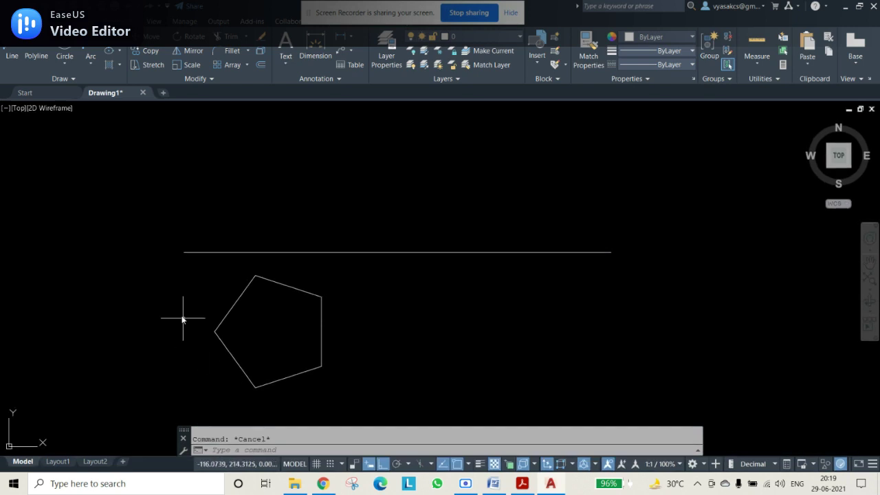
Add a multiline text label "a" with height 5 beside the pentagon's upper right corner
{"action": "type", "text": "mt"}
{"action": "key", "text": "Return"}
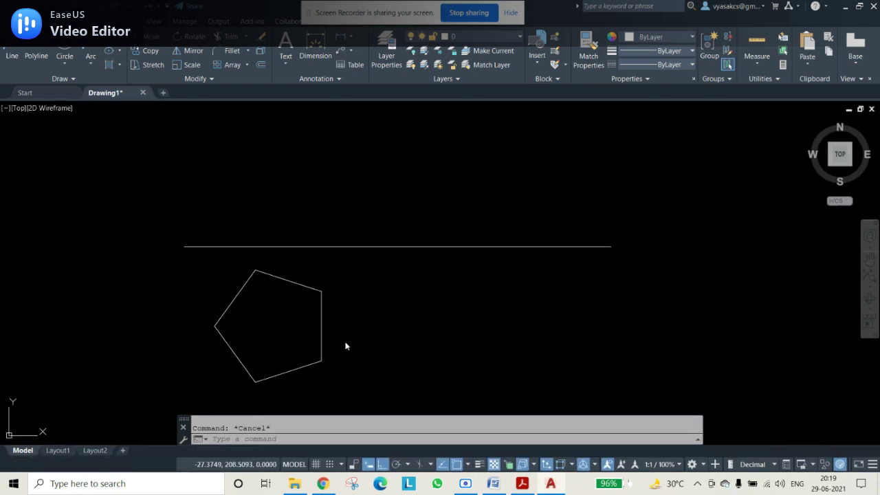
{"action": "left_click", "coordinate": [332, 282]}
{"action": "left_click", "coordinate": [377, 302]}
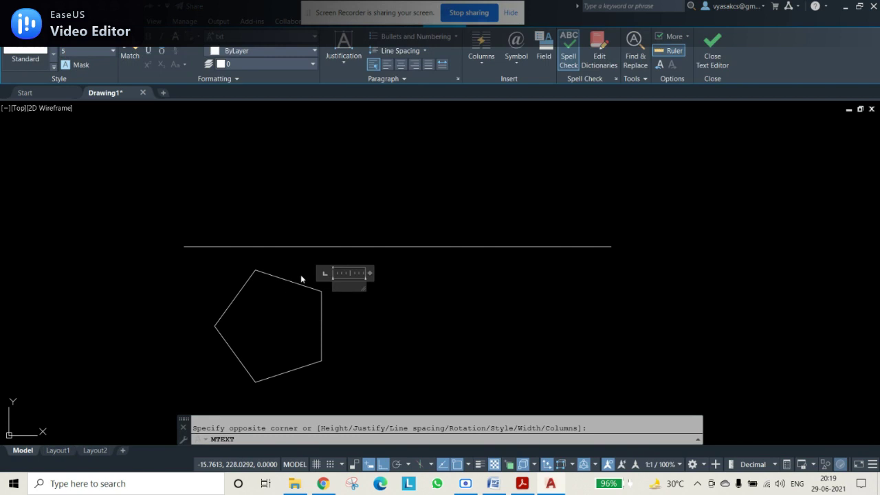
{"action": "left_click", "coordinate": [326, 359]}
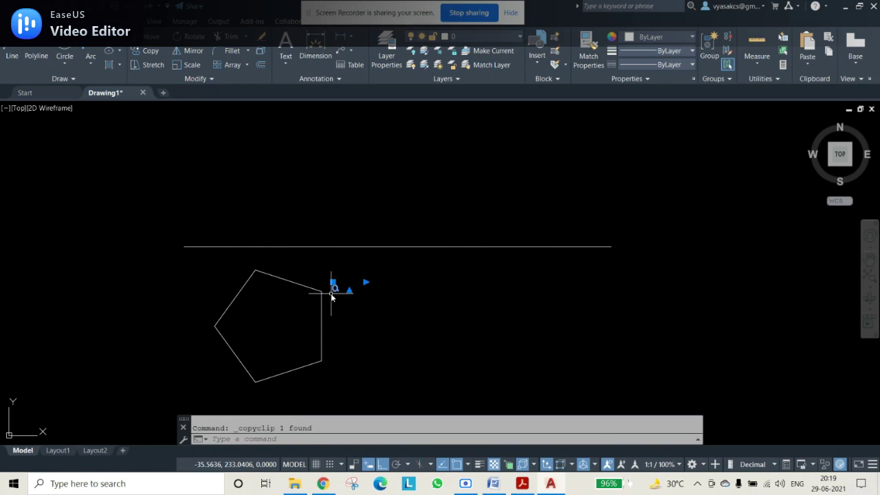
Paste a copy of the "a" label beside the pentagon's lower right corner and change its text to "b"
{"action": "key", "text": "ctrl+v"}
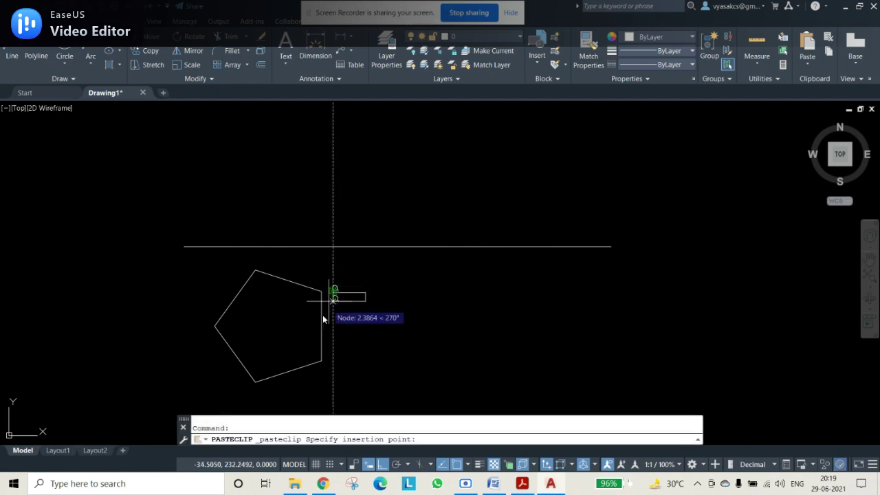
{"action": "left_click", "coordinate": [334, 362]}
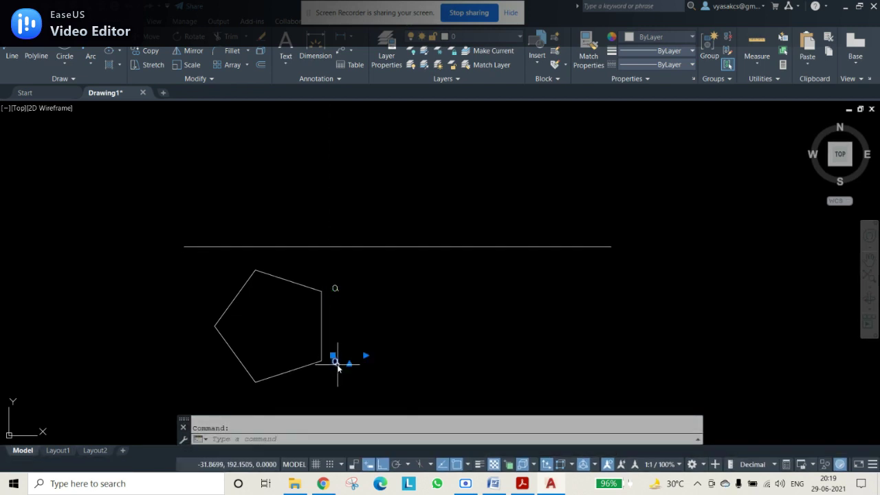
{"action": "double_click", "coordinate": [338, 362]}
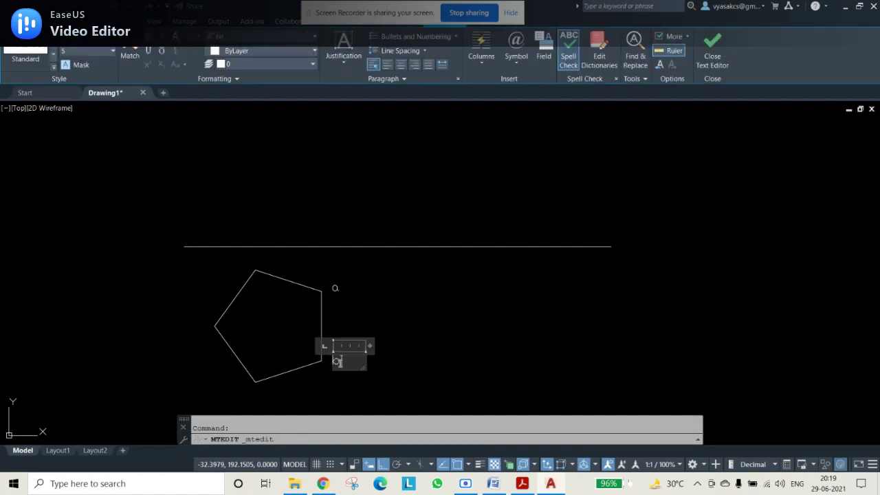
{"action": "type", "text": "b"}
{"action": "left_click", "coordinate": [771, 177]}
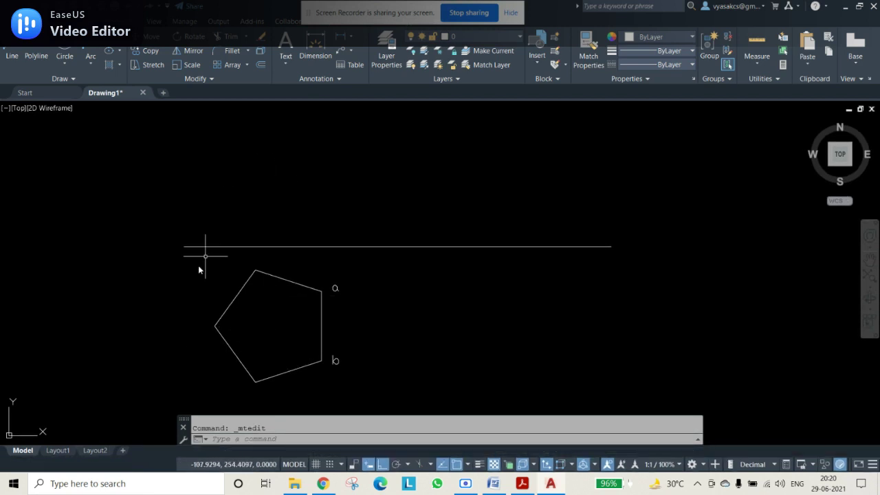
Draw three vertical projector lines from the pentagon's leftmost, lower left and lower right corners up past the reference line
{"action": "left_click", "coordinate": [12, 52]}
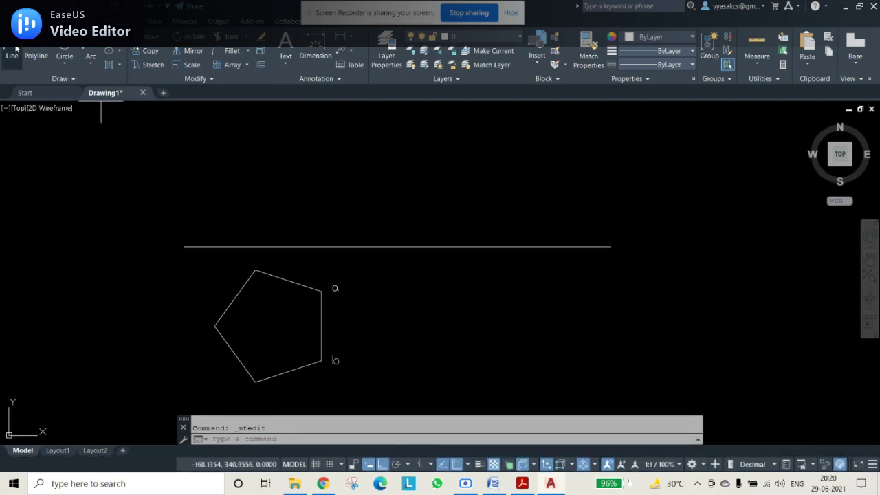
{"action": "left_click", "coordinate": [215, 325]}
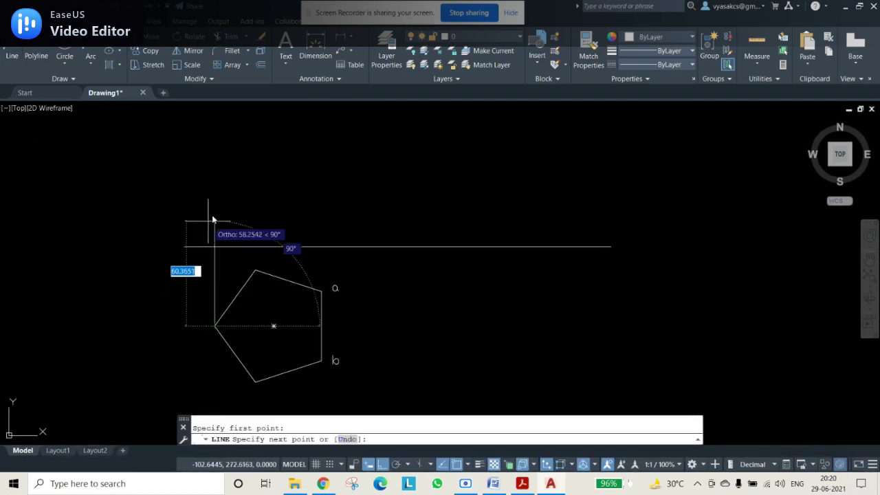
{"action": "left_click", "coordinate": [225, 195]}
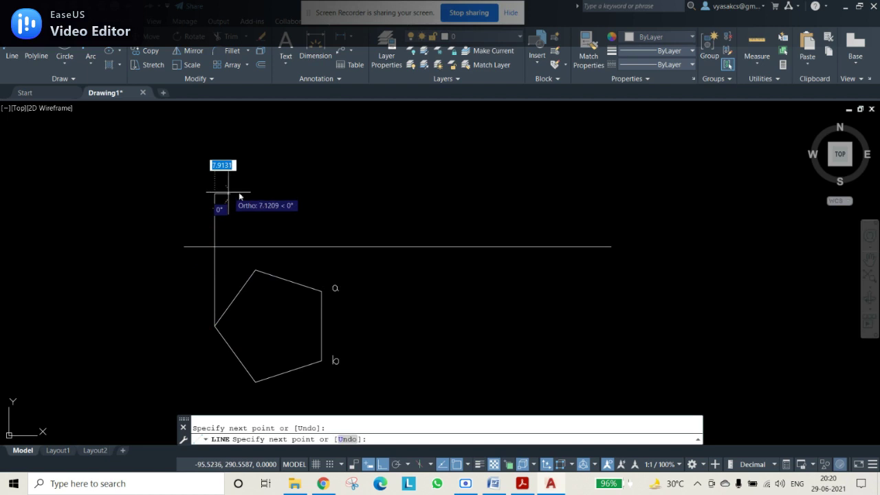
{"action": "key", "text": "Escape"}
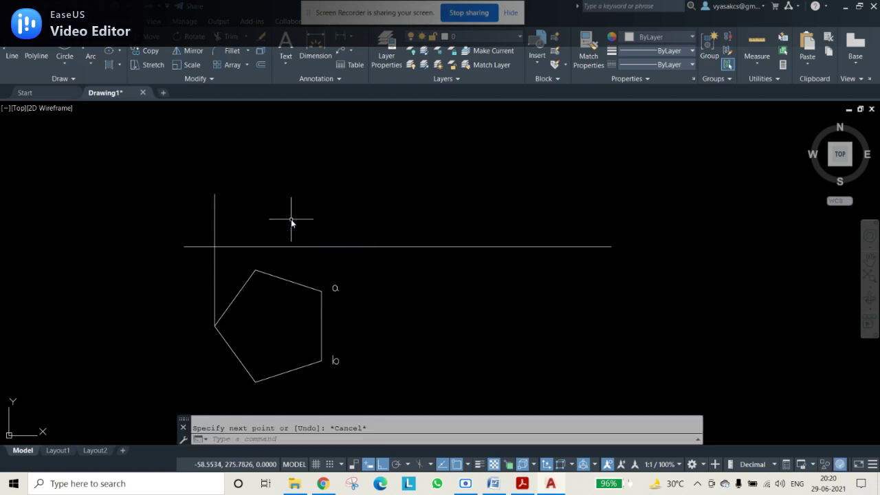
{"action": "key", "text": "Return"}
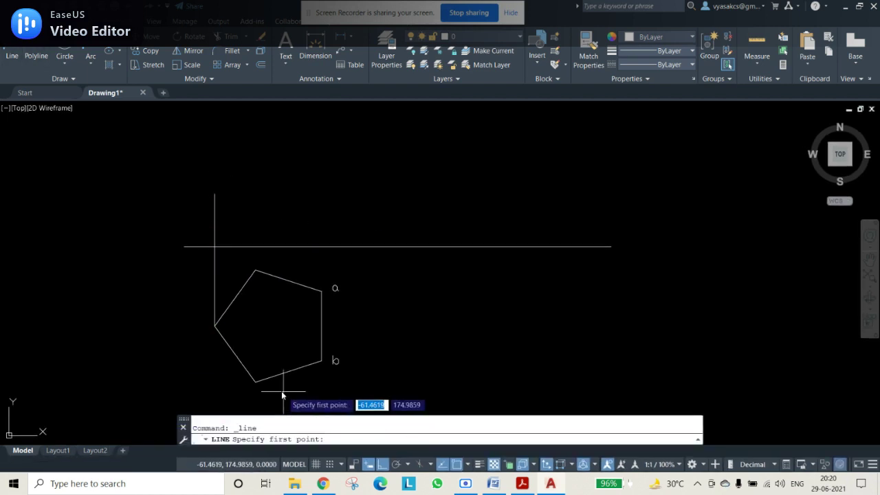
{"action": "left_click", "coordinate": [255, 381]}
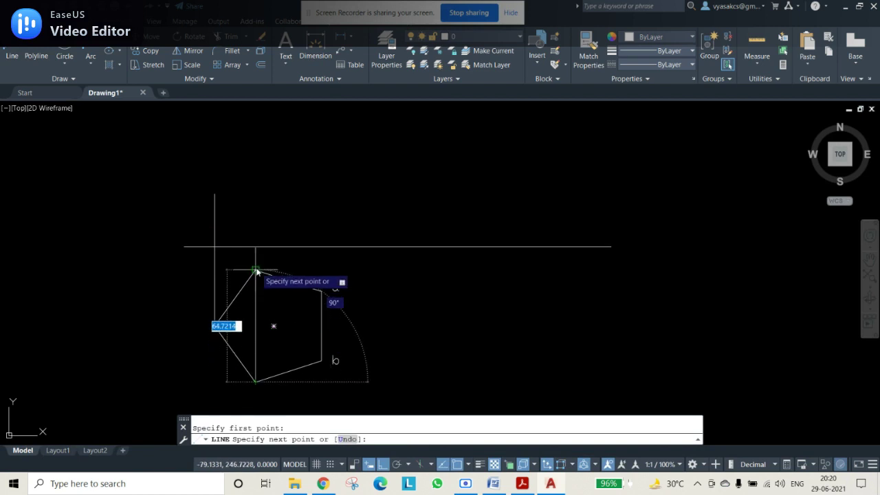
{"action": "left_click", "coordinate": [254, 190]}
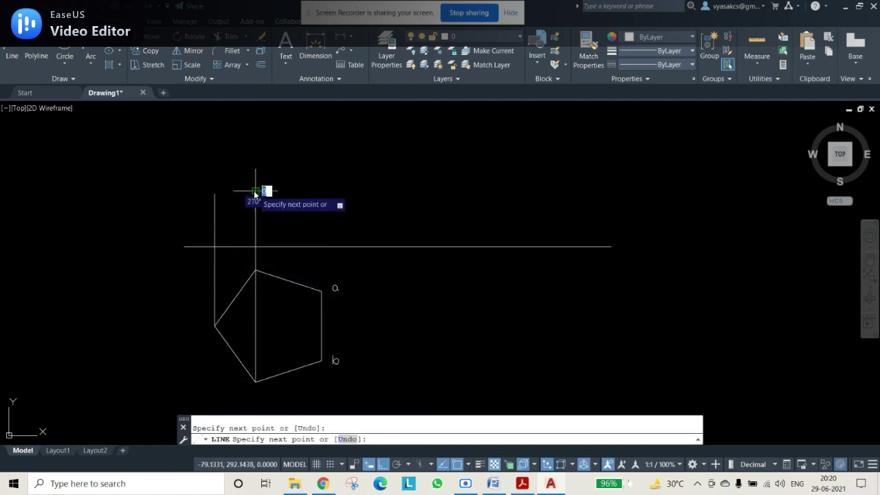
{"action": "left_click", "coordinate": [13, 55]}
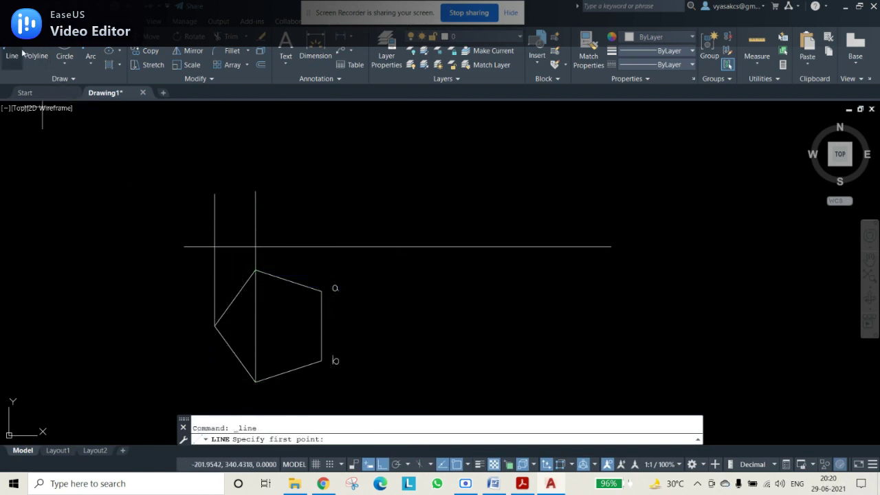
{"action": "left_click", "coordinate": [323, 360]}
{"action": "left_click", "coordinate": [317, 193]}
{"action": "key", "text": "Escape"}
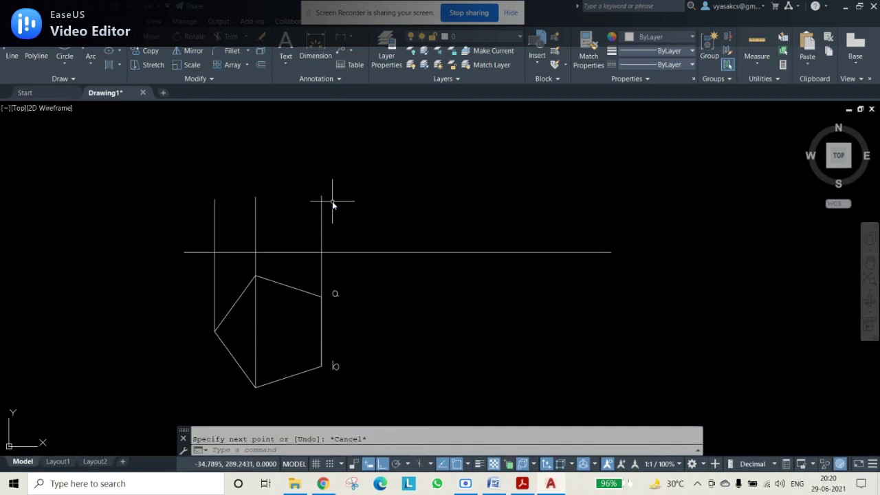
Change the colour of the three vertical projectors to yellow 241,235,31
{"action": "left_click_drag", "start_coordinate": [366, 221], "coordinate": [121, 184]}
{"action": "left_click", "coordinate": [671, 37]}
{"action": "left_click", "coordinate": [638, 93]}
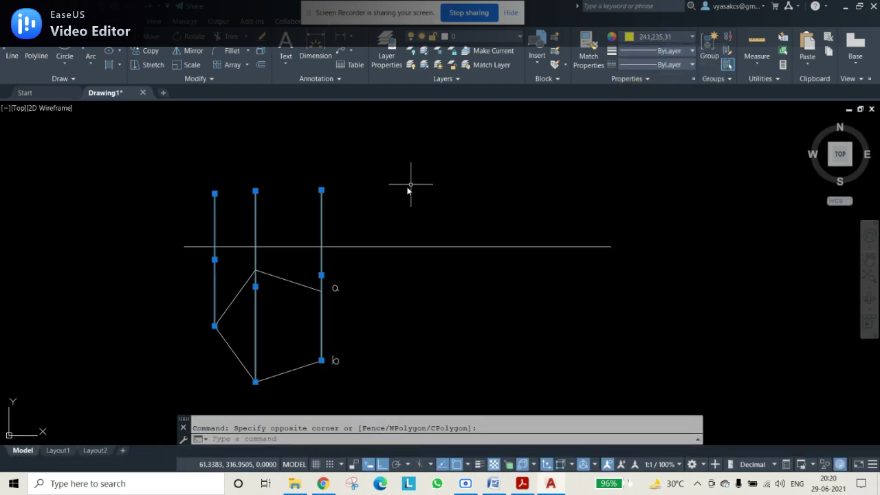
{"action": "key", "text": "Escape"}
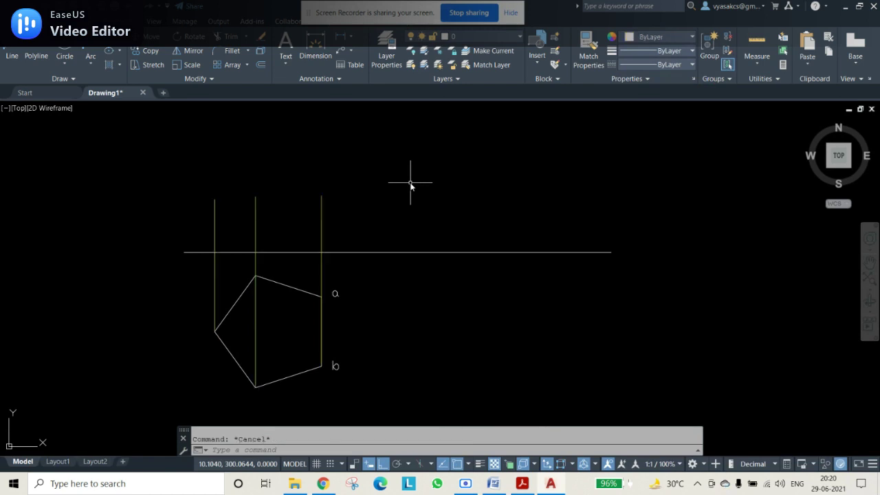
Draw a horizontal line above the reference line, from the leftmost projector to the rightmost one
{"action": "left_click", "coordinate": [13, 56]}
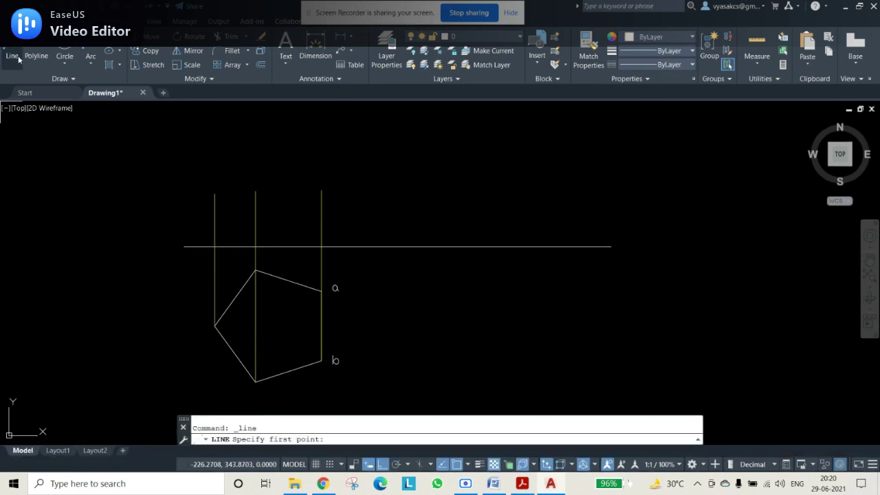
{"action": "left_click", "coordinate": [214, 212]}
{"action": "left_click", "coordinate": [322, 212]}
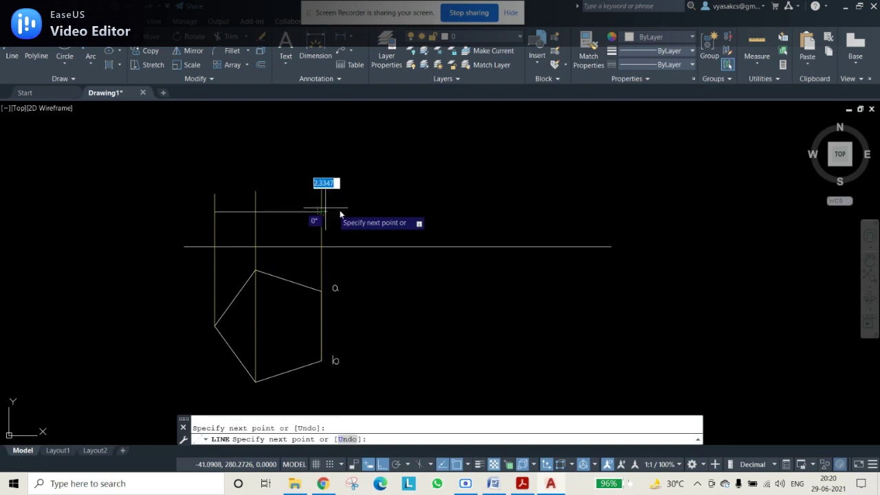
{"action": "key", "text": "Escape"}
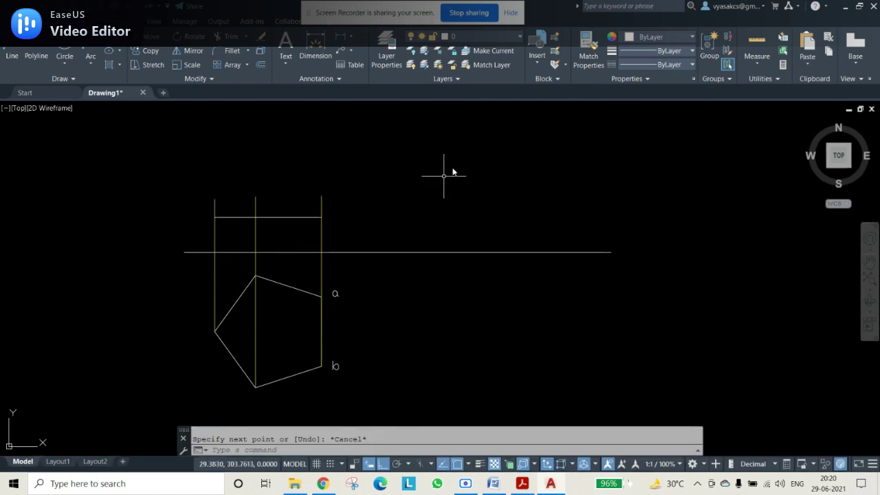
Trim the ends of all three projectors that stick out above the new horizontal line
{"action": "type", "text": "tr"}
{"action": "key", "text": "Return"}
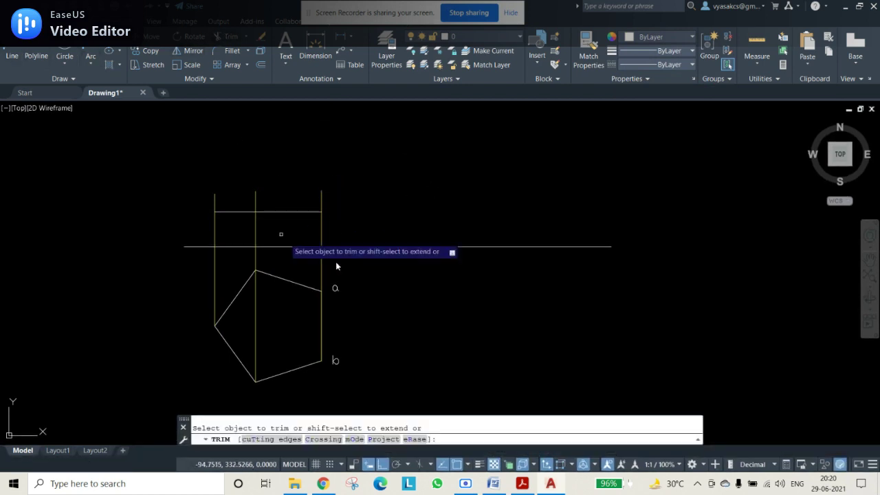
{"action": "left_click", "coordinate": [329, 194]}
{"action": "left_click", "coordinate": [208, 199]}
{"action": "key", "text": "Return"}
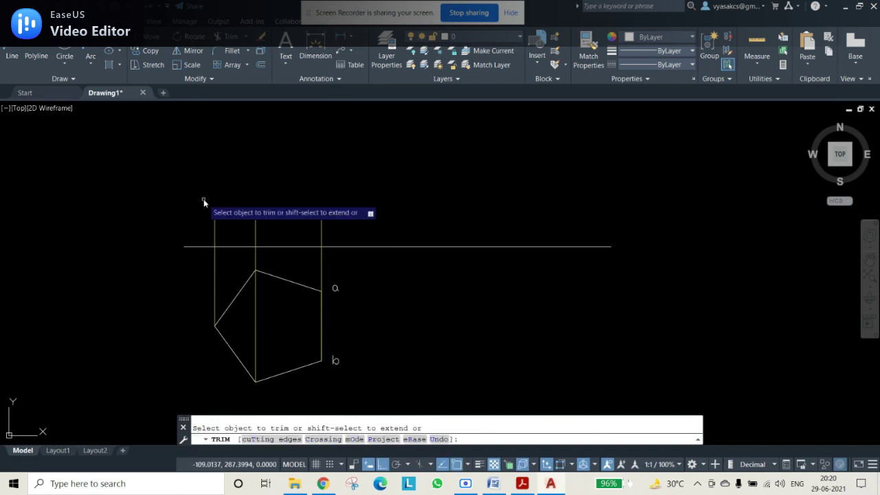
{"action": "key", "text": "Escape"}
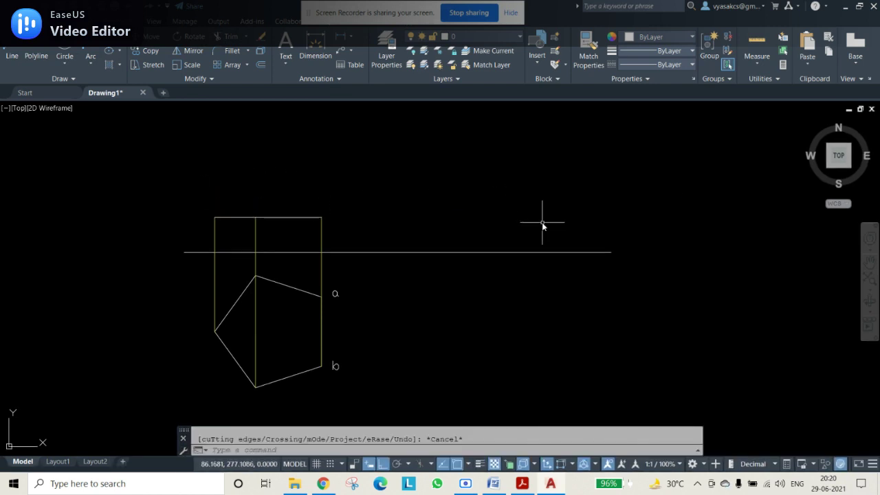
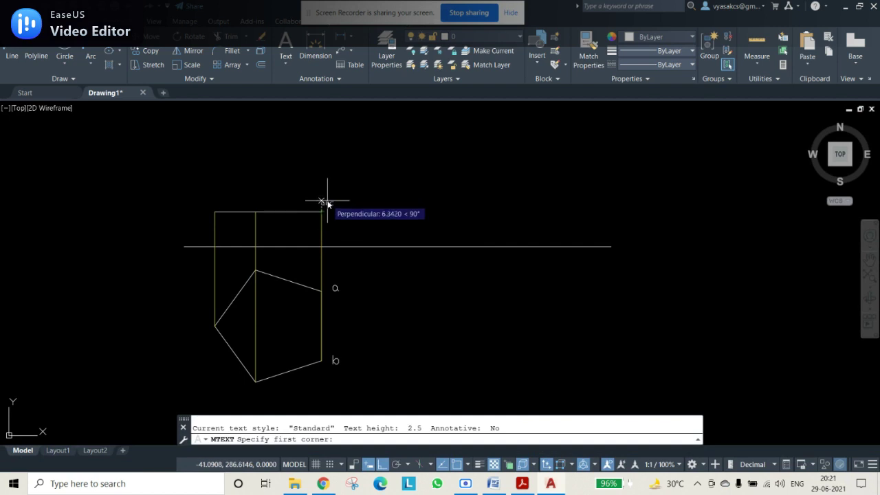
Add a two-line text label reading a, b above the right end of the line over the reference line
{"action": "left_click", "coordinate": [323, 192]}
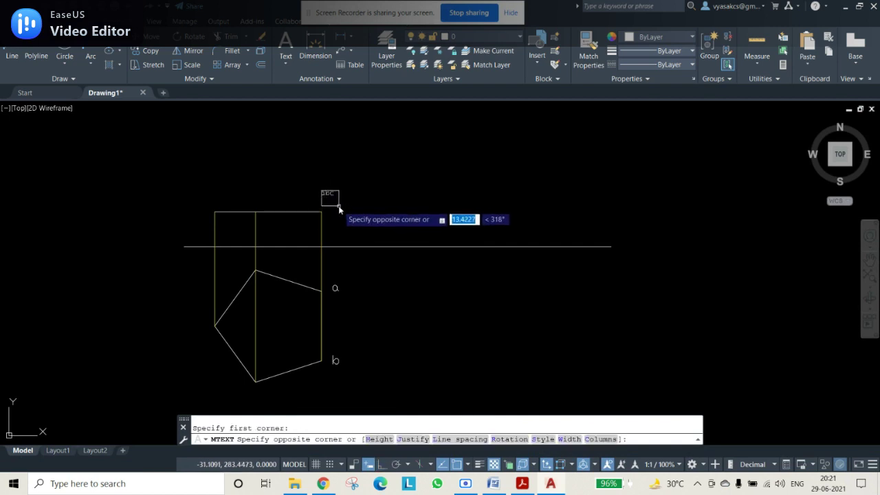
{"action": "left_click", "coordinate": [341, 208]}
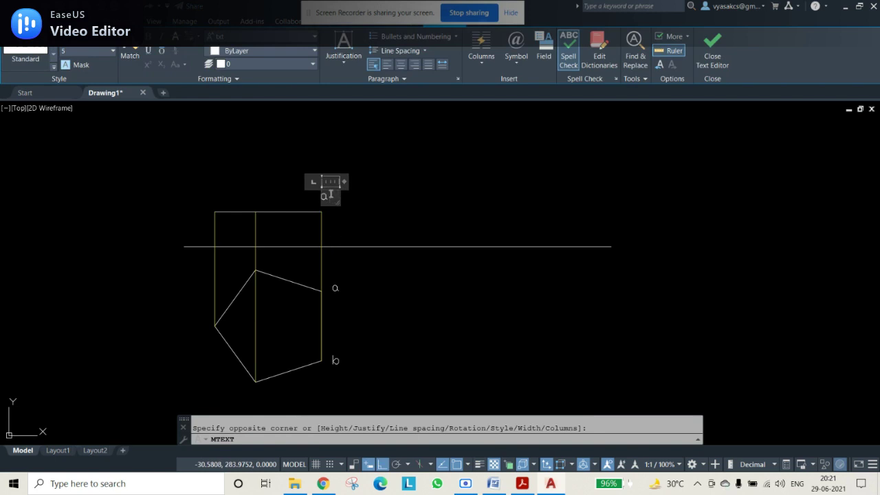
{"action": "key", "text": "Return"}
{"action": "type", "text": "b"}
{"action": "left_click", "coordinate": [350, 191]}
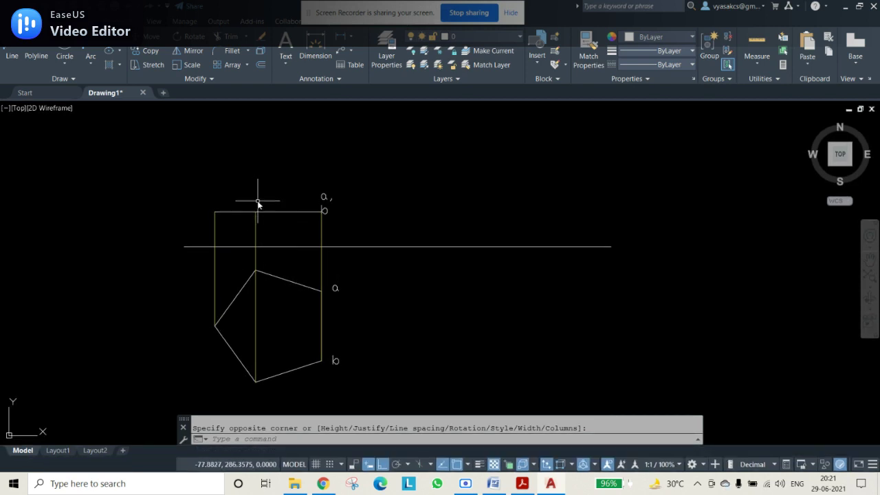
Add a two-line text label reading d, e above the middle projector on the line over the reference line
{"action": "type", "text": "m"}
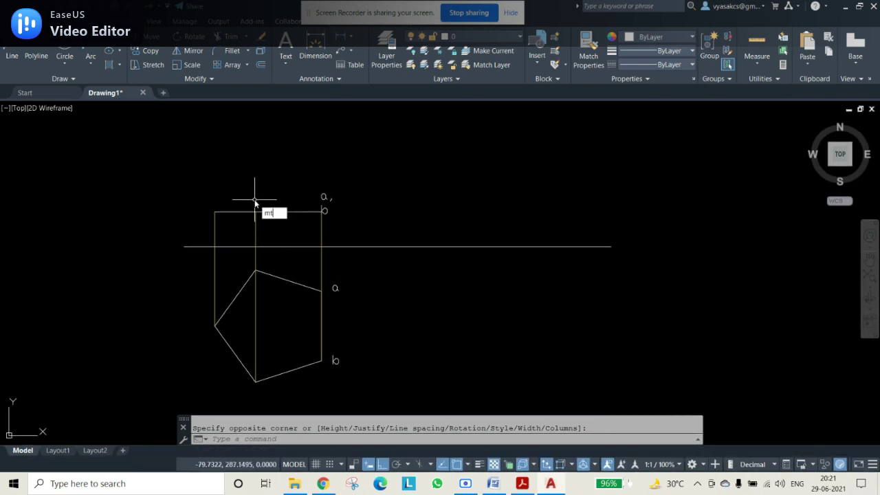
{"action": "type", "text": "t"}
{"action": "key", "text": "Return"}
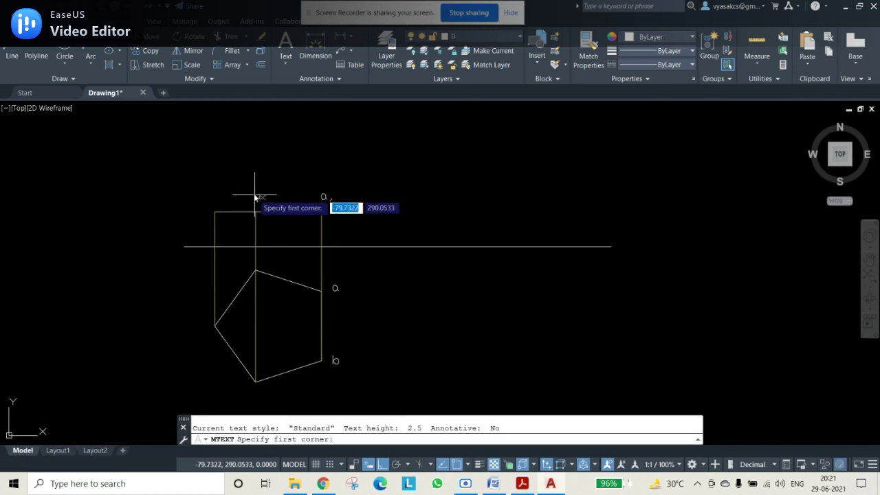
{"action": "left_click", "coordinate": [256, 200]}
{"action": "left_click", "coordinate": [279, 206]}
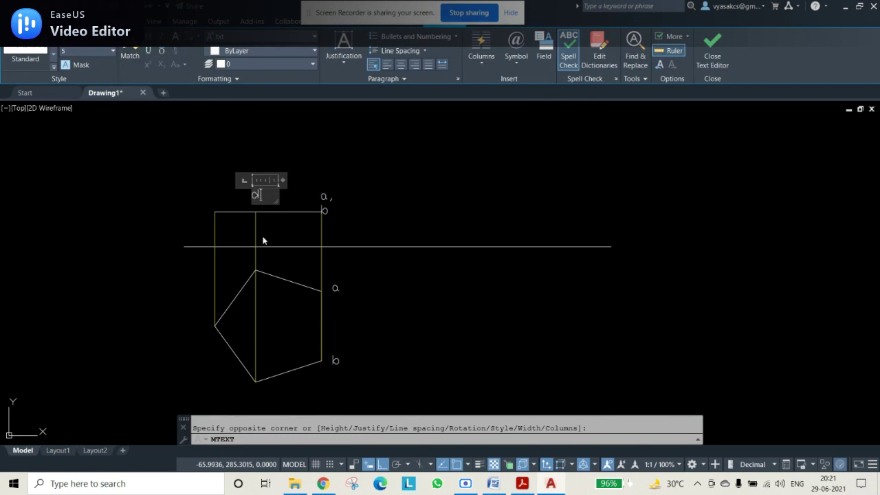
{"action": "type", "text": "a,"}
{"action": "key", "text": "Return"}
{"action": "type", "text": "e"}
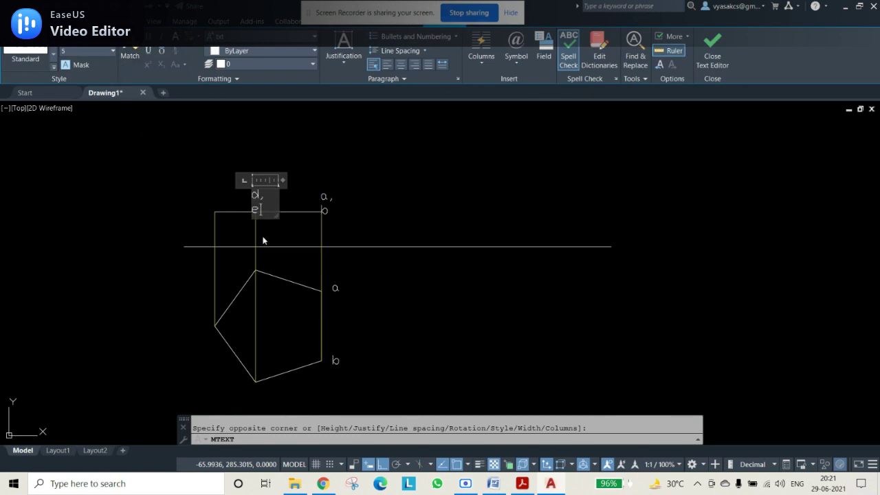
{"action": "left_click", "coordinate": [263, 240]}
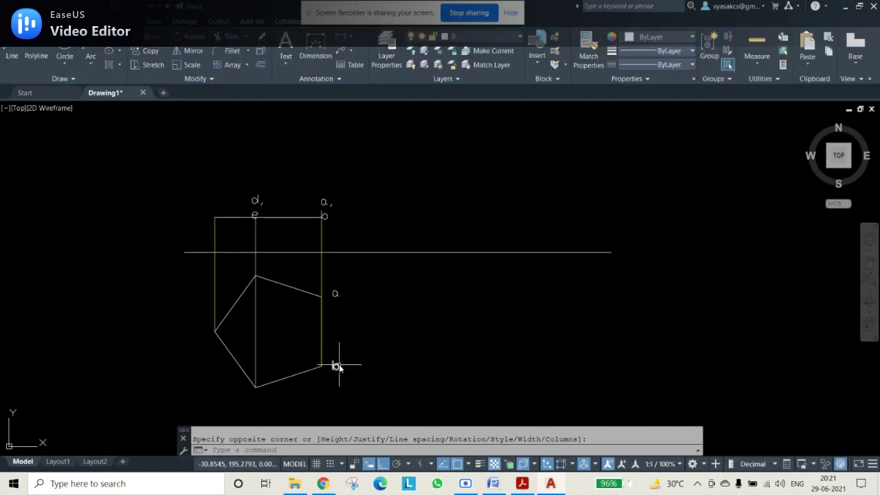
Paste a copy of the b label beside the left end of the line above the reference line
{"action": "key", "text": "Escape"}
{"action": "key", "text": "ctrl+v"}
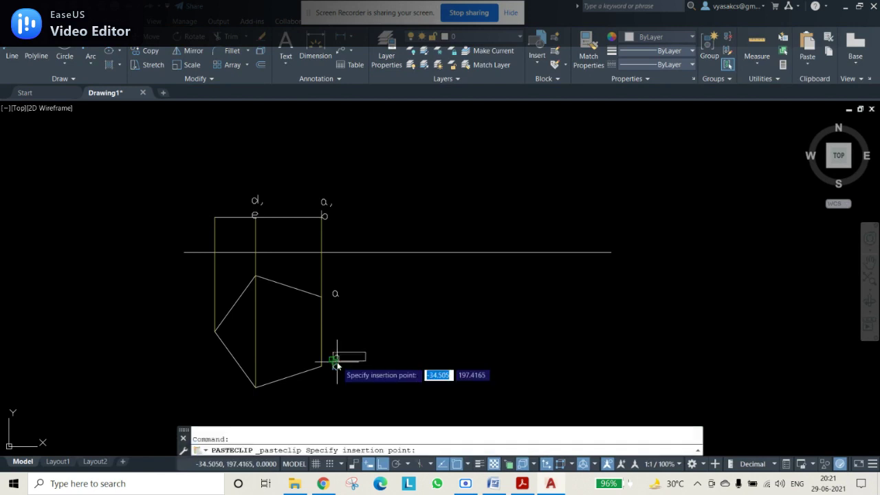
{"action": "left_click", "coordinate": [199, 216]}
{"action": "double_click", "coordinate": [200, 210]}
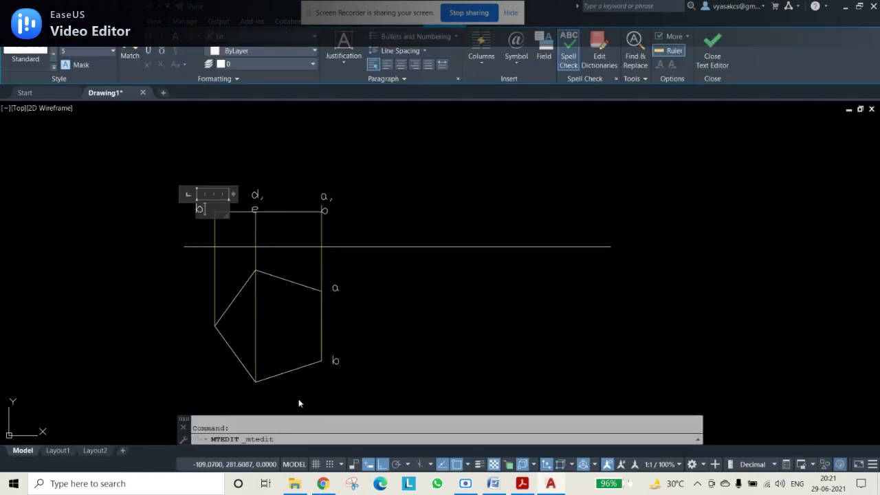
{"action": "left_click", "coordinate": [256, 194]}
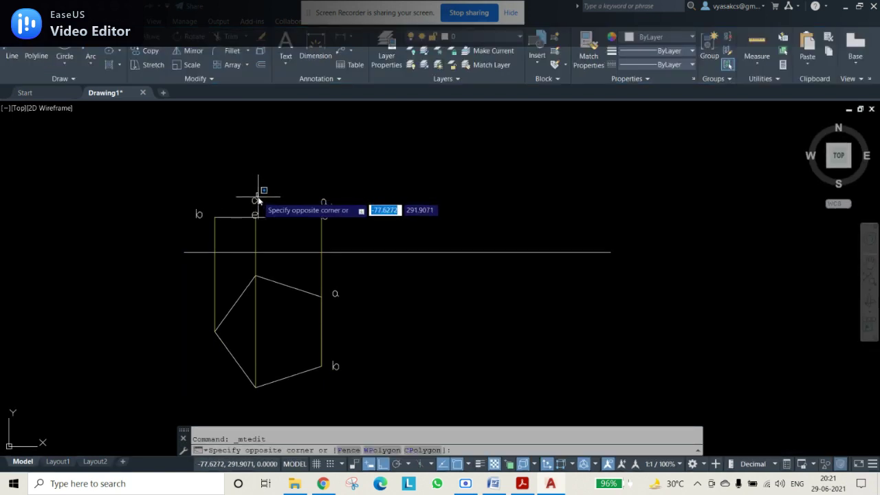
Change the first letter of the label above the middle projector to c
{"action": "double_click", "coordinate": [256, 201]}
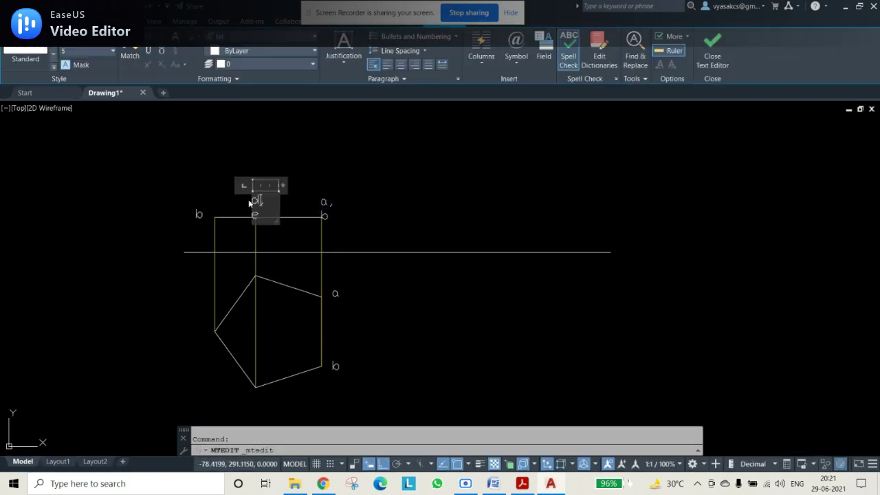
{"action": "key", "text": "shift+Left"}
{"action": "left_click", "coordinate": [187, 190]}
Change the text of the label at the left end of the upper line to d'
{"action": "left_click", "coordinate": [199, 210]}
{"action": "double_click", "coordinate": [199, 210]}
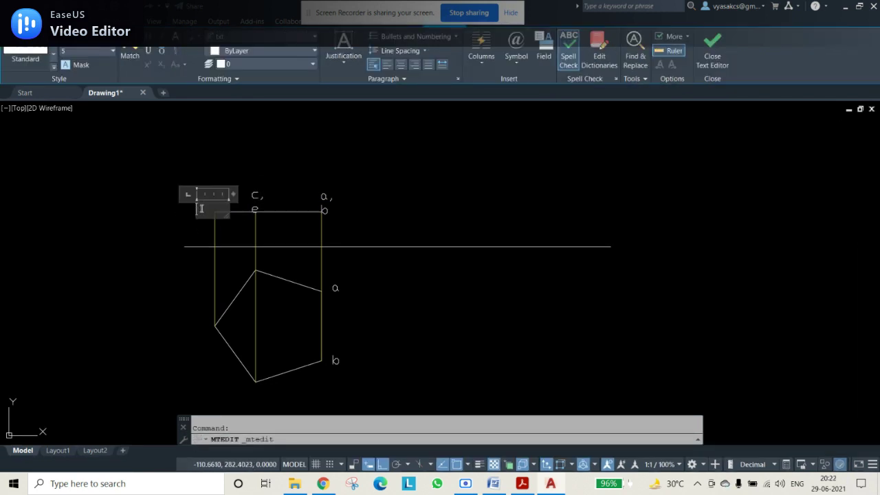
{"action": "left_click", "coordinate": [258, 148]}
Add prime marks to the middle and right labels of the upper line, making them c', e' and a', b'
{"action": "left_click", "coordinate": [256, 196]}
{"action": "double_click", "coordinate": [257, 198]}
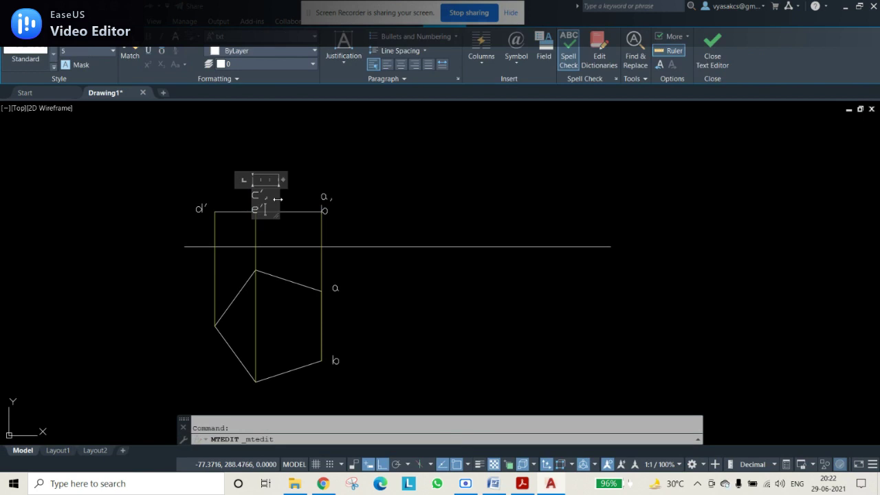
{"action": "left_click", "coordinate": [339, 178]}
{"action": "left_click", "coordinate": [324, 198]}
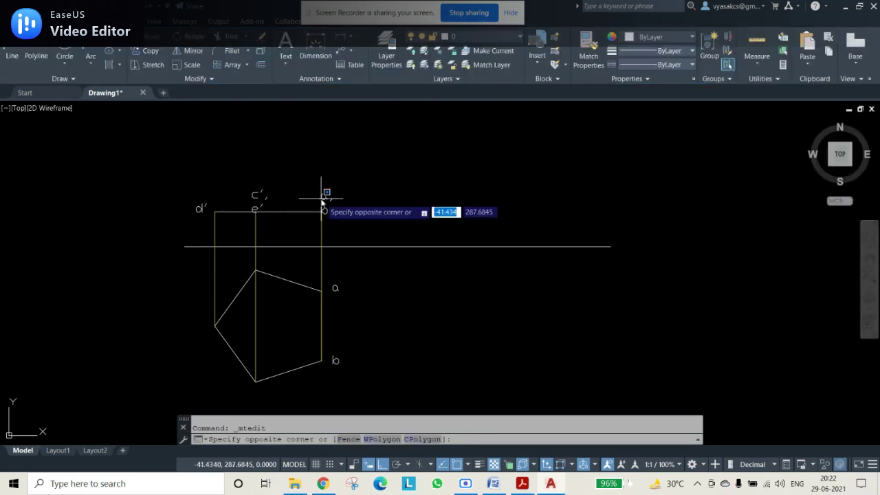
{"action": "double_click", "coordinate": [324, 198]}
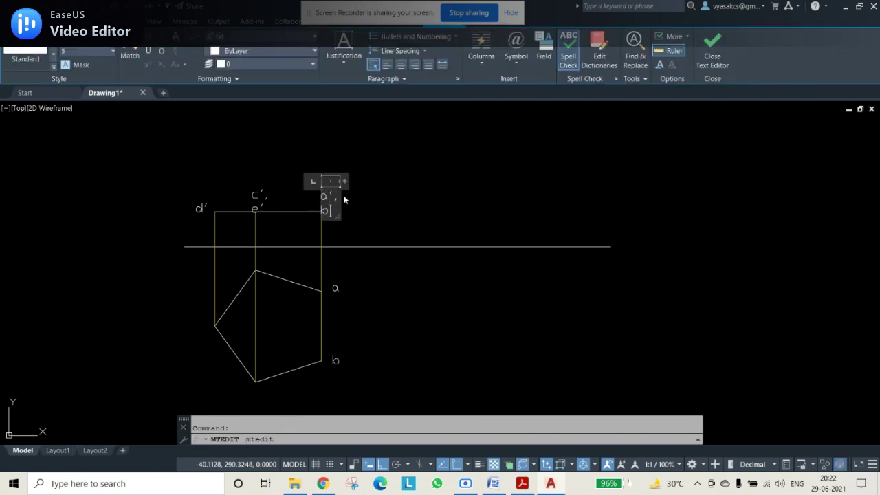
{"action": "type", "text": "'"}
{"action": "left_click", "coordinate": [475, 183]}
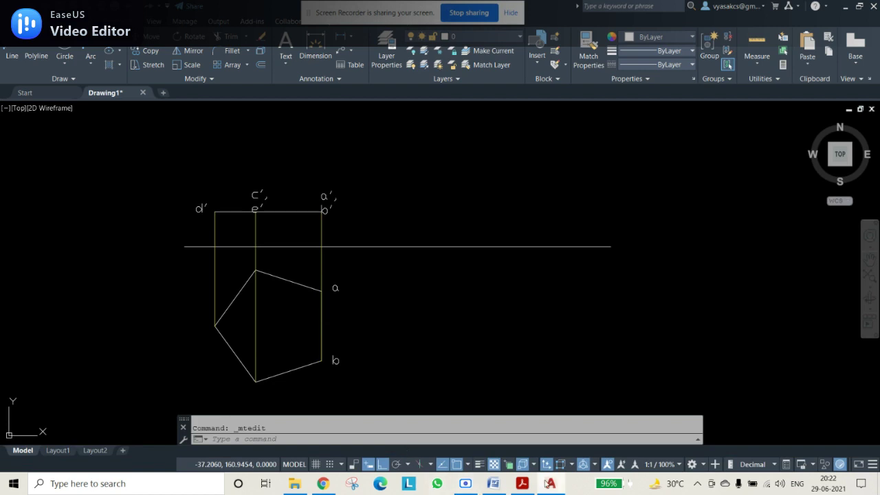
Switch to Word, highlight "Inclined at 45° to HP" in problem 19 to check the inclination, and return to AutoCAD
{"action": "left_click", "coordinate": [548, 488]}
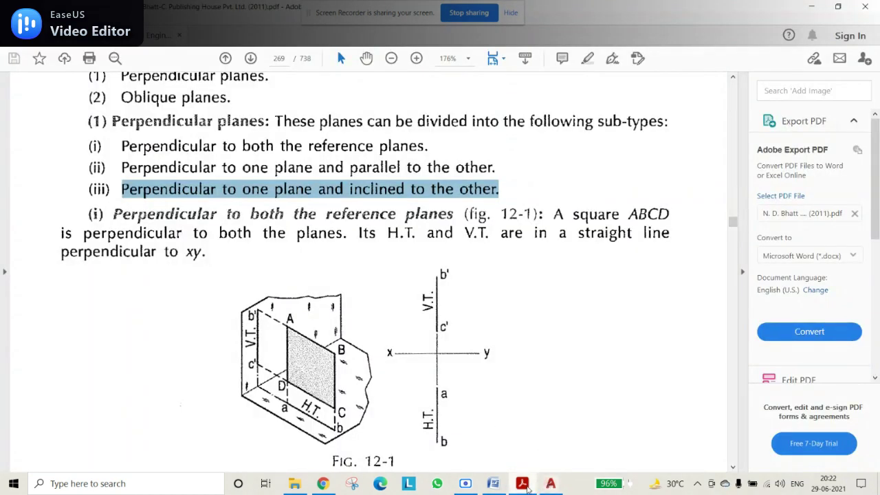
{"action": "left_click", "coordinate": [493, 483]}
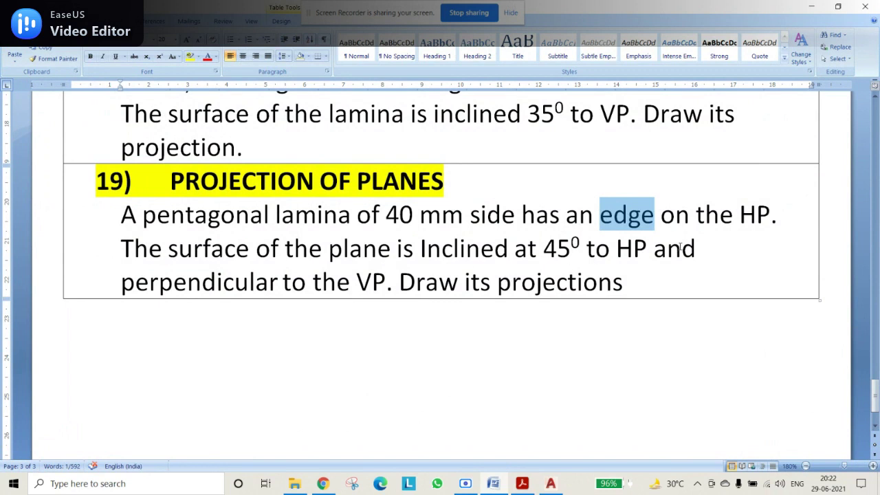
{"action": "left_click_drag", "start_coordinate": [426, 249], "coordinate": [639, 251]}
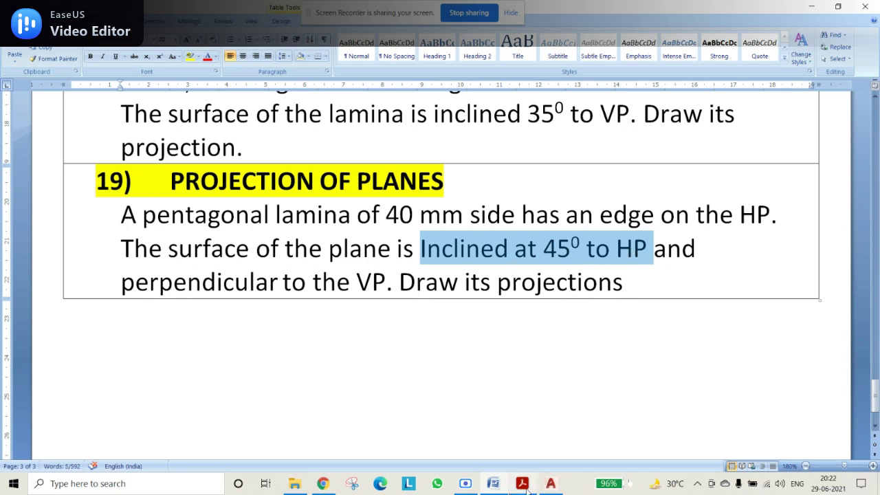
{"action": "left_click", "coordinate": [550, 483]}
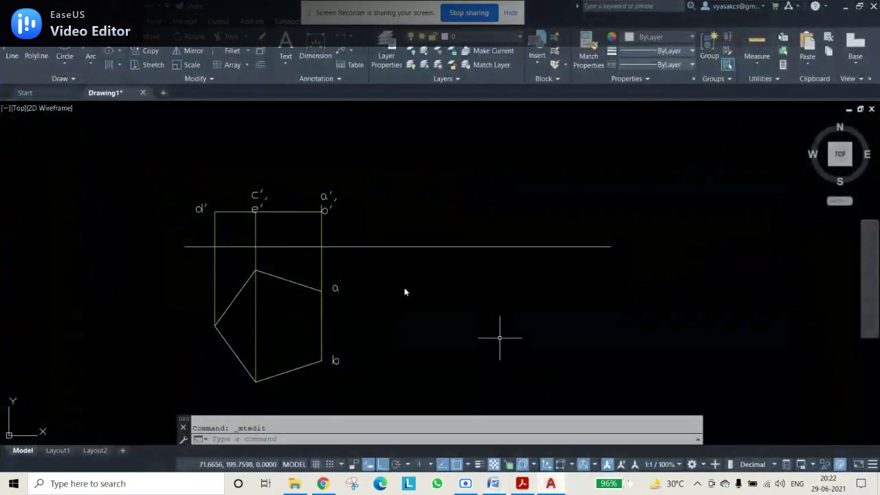
Try copying the front-view line and its labels horizontally to the right of the original, and undo the copy
{"action": "left_click", "coordinate": [150, 165]}
{"action": "left_click", "coordinate": [406, 237]}
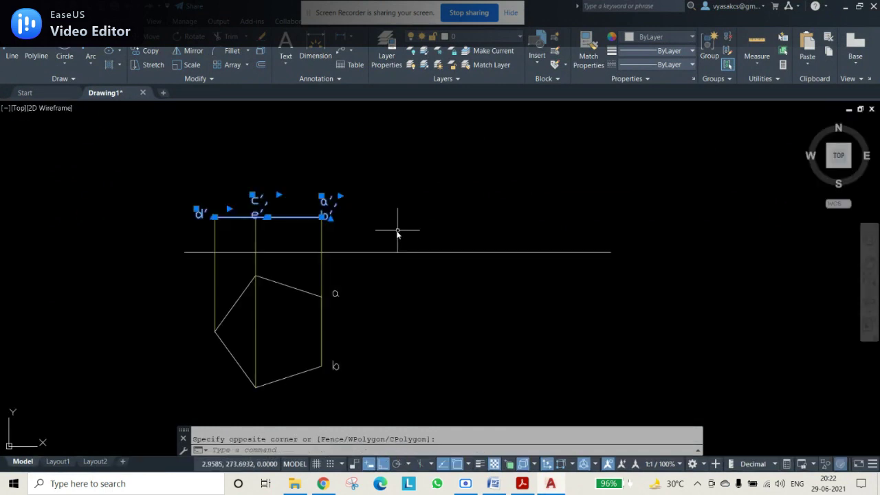
{"action": "key", "text": "alt+Tab"}
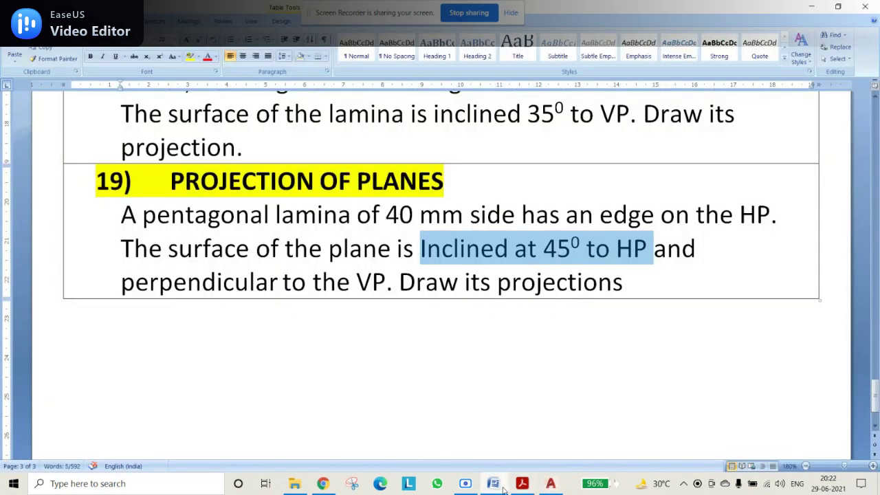
{"action": "left_click", "coordinate": [503, 486]}
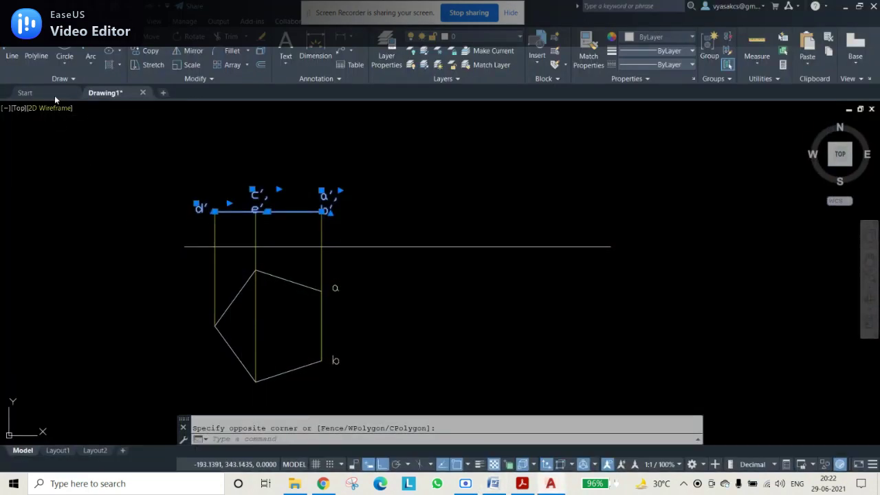
{"action": "left_click", "coordinate": [150, 53]}
{"action": "left_click", "coordinate": [323, 211]}
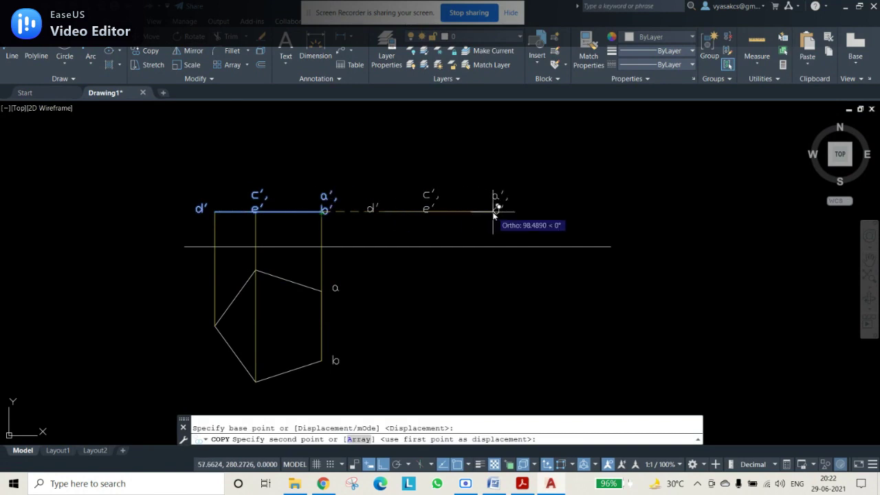
{"action": "left_click", "coordinate": [505, 210]}
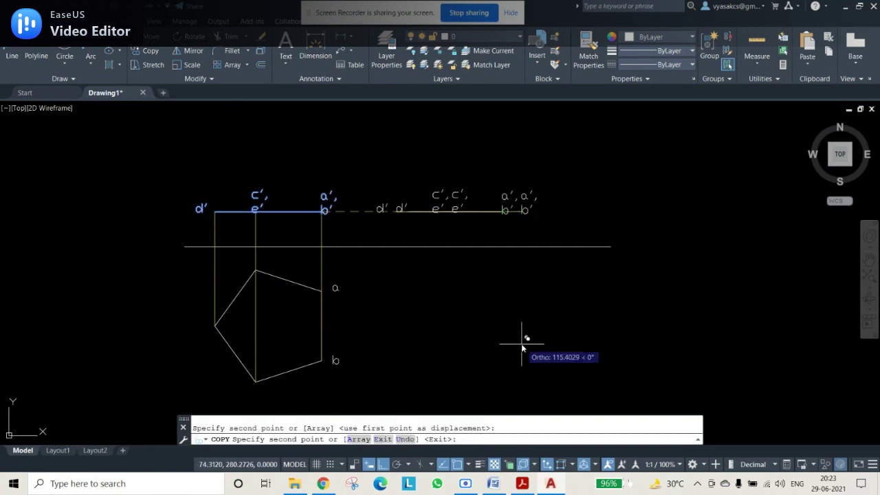
{"action": "key", "text": "Escape"}
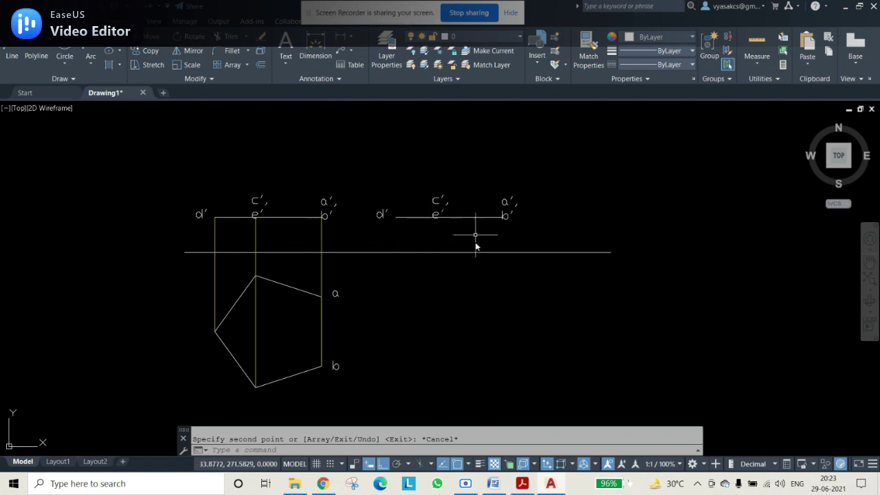
{"action": "key", "text": "ctrl+z"}
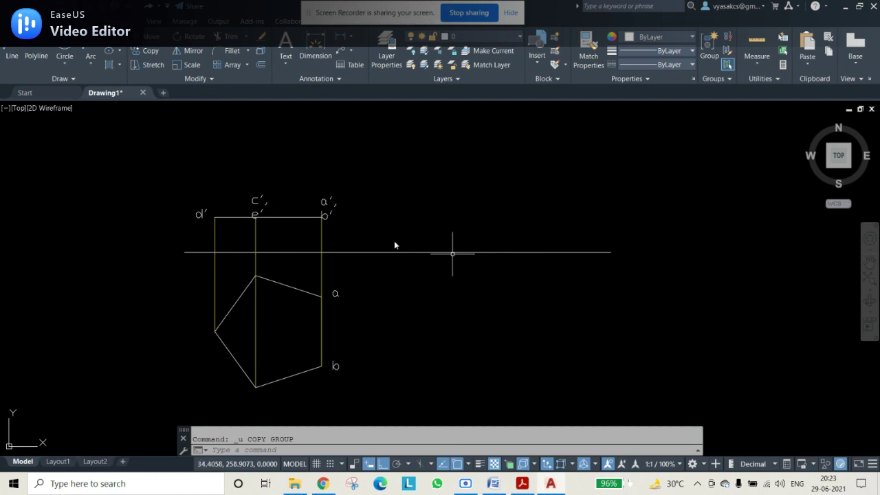
Set the point style to the circle with an X through it
{"action": "type", "text": "p"}
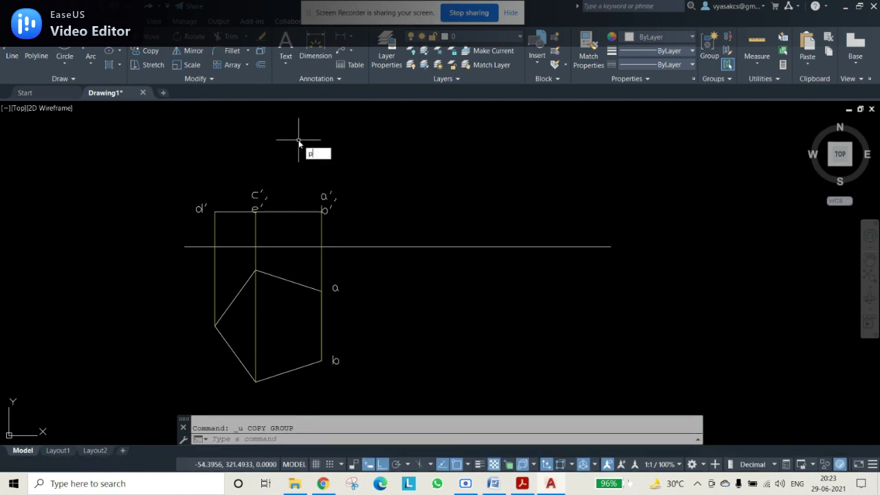
{"action": "type", "text": "typ"}
{"action": "key", "text": "Return"}
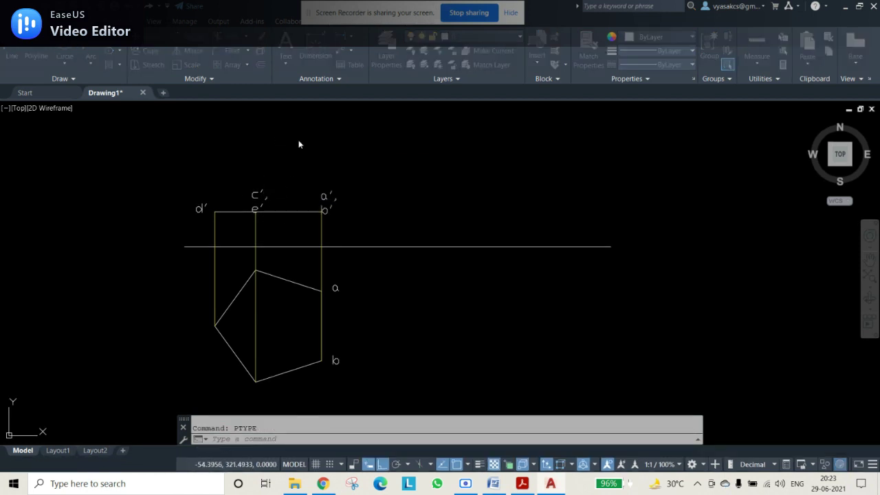
{"action": "left_click", "coordinate": [480, 194]}
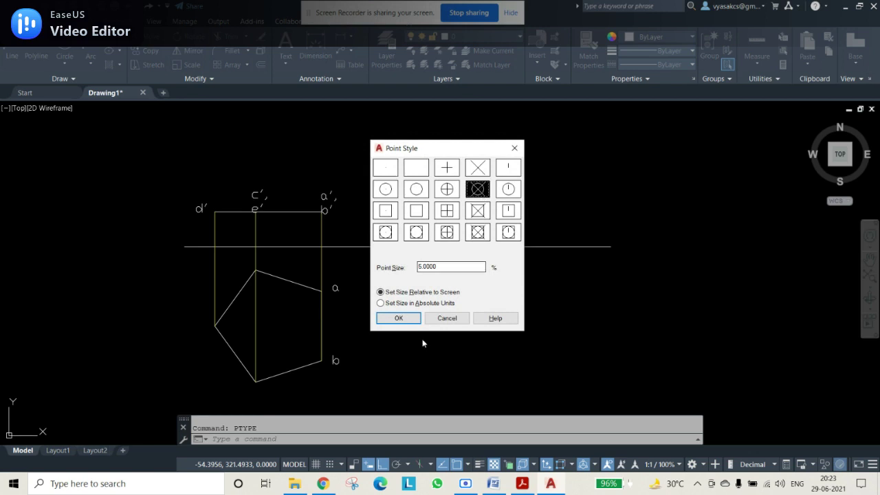
{"action": "left_click", "coordinate": [400, 319]}
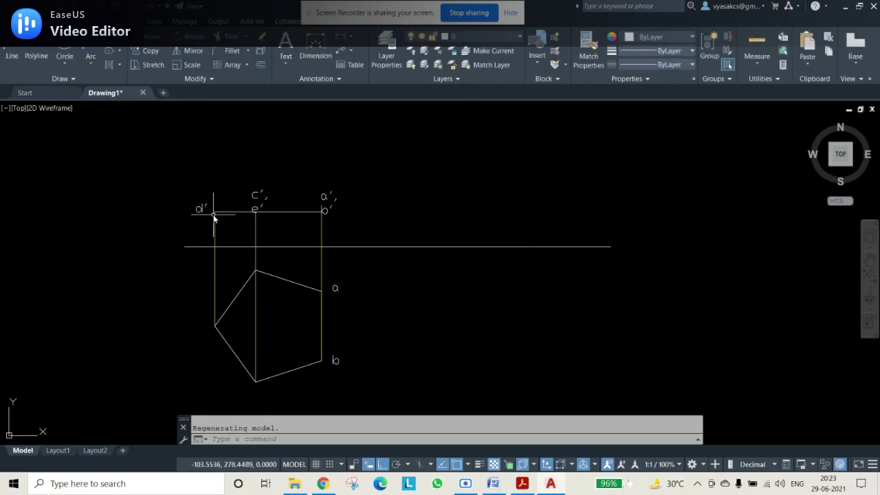
Place a point marker at each of the d', c', e' and a', b' positions on the front-view line
{"action": "type", "text": "po"}
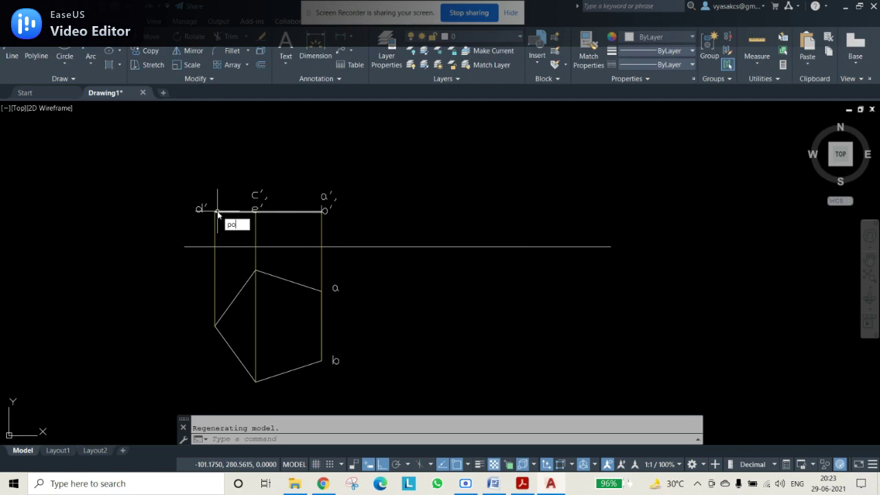
{"action": "key", "text": "Return"}
{"action": "left_click", "coordinate": [216, 212]}
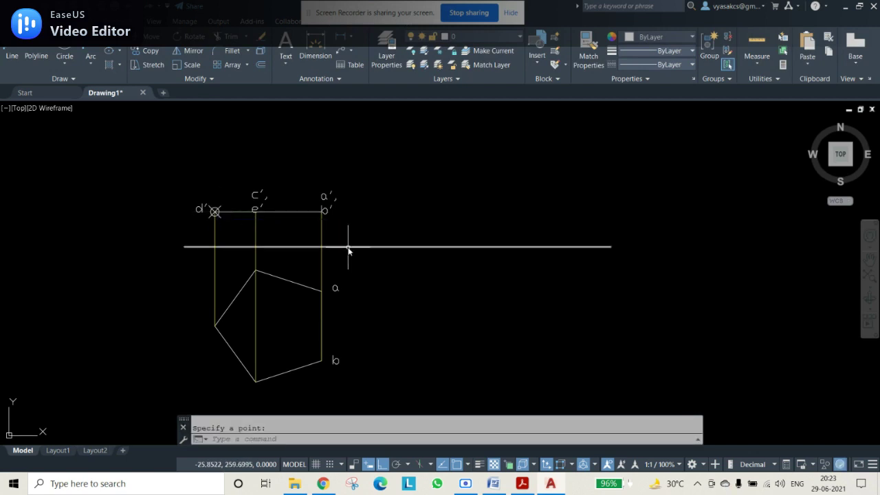
{"action": "key", "text": "Return"}
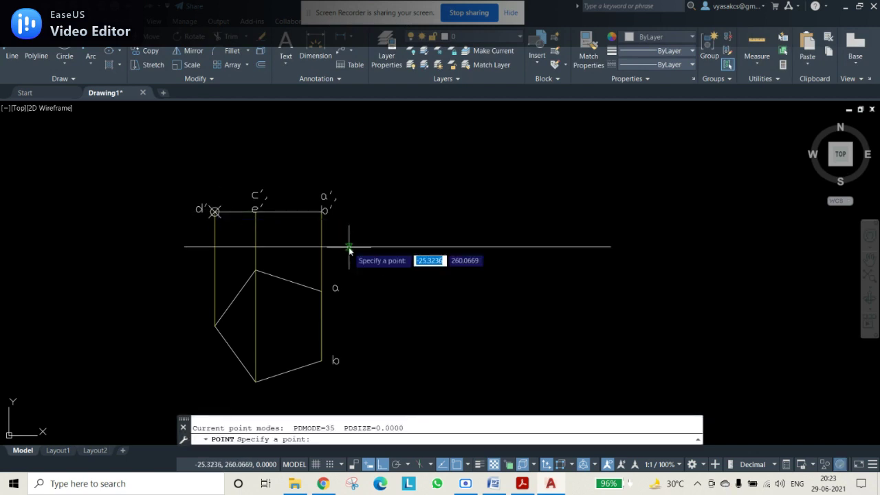
{"action": "left_click", "coordinate": [254, 215]}
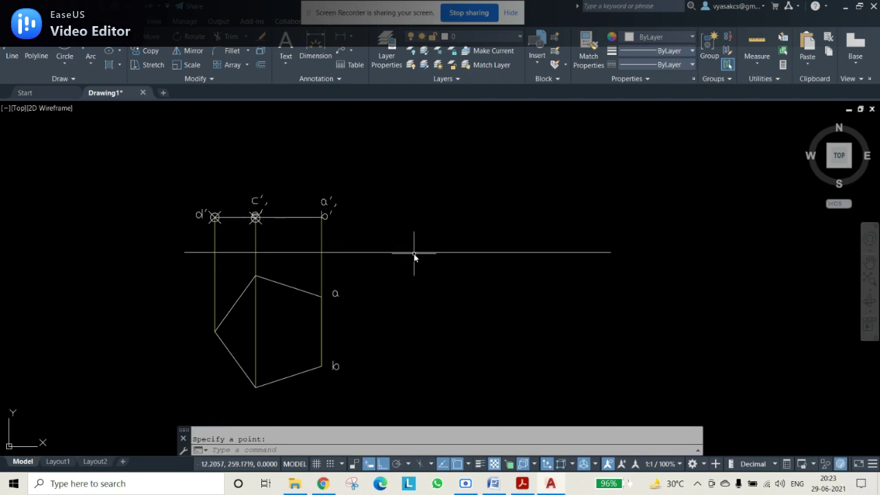
{"action": "key", "text": "Return"}
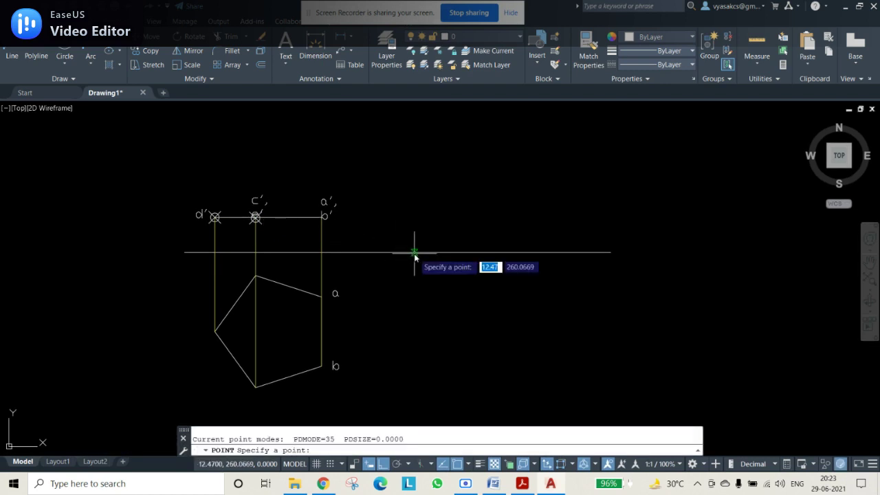
{"action": "left_click", "coordinate": [321, 216]}
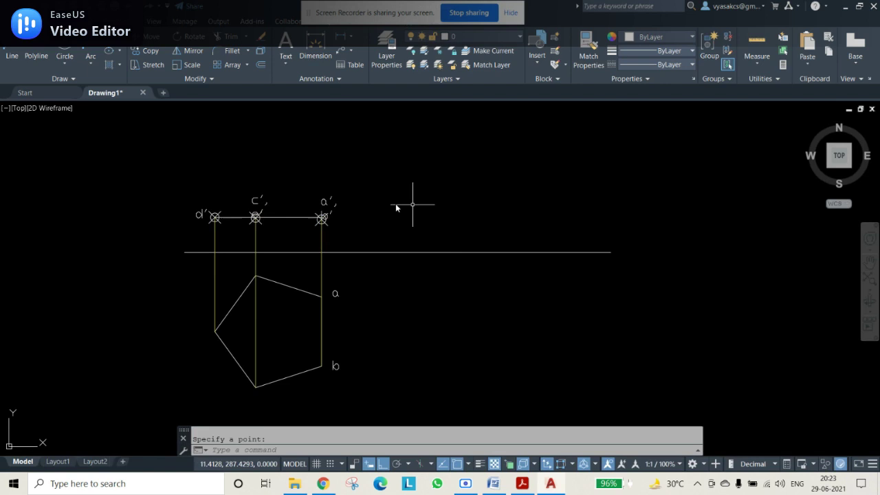
Raise the a', b' and c', e' labels so they sit clear above the point markers
{"action": "left_click", "coordinate": [324, 197]}
{"action": "left_click", "coordinate": [323, 195]}
{"action": "left_click", "coordinate": [323, 176]}
{"action": "left_click", "coordinate": [257, 196]}
{"action": "left_click", "coordinate": [254, 198]}
{"action": "left_click", "coordinate": [255, 172]}
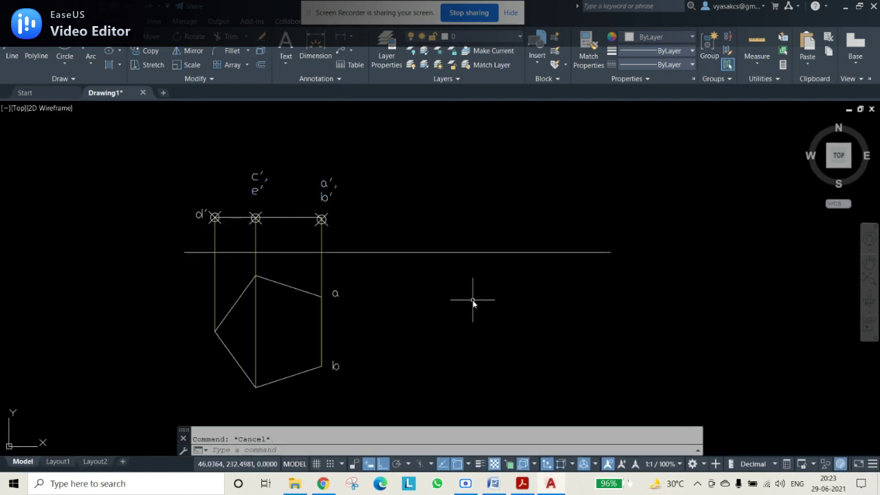
{"action": "key", "text": "Escape"}
{"action": "key", "text": "Escape"}
Copy the front-view line with its points and labels about 105 mm horizontally to the right, using d' as base point
{"action": "left_click", "coordinate": [144, 132]}
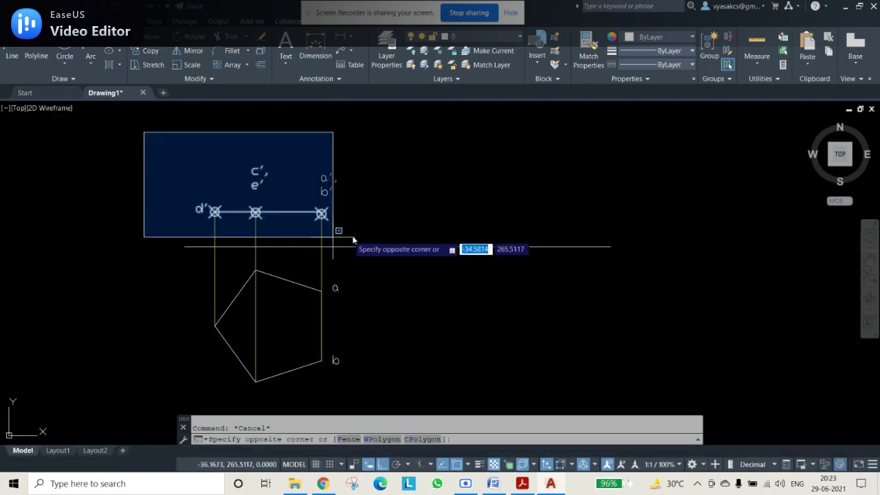
{"action": "left_click", "coordinate": [389, 231]}
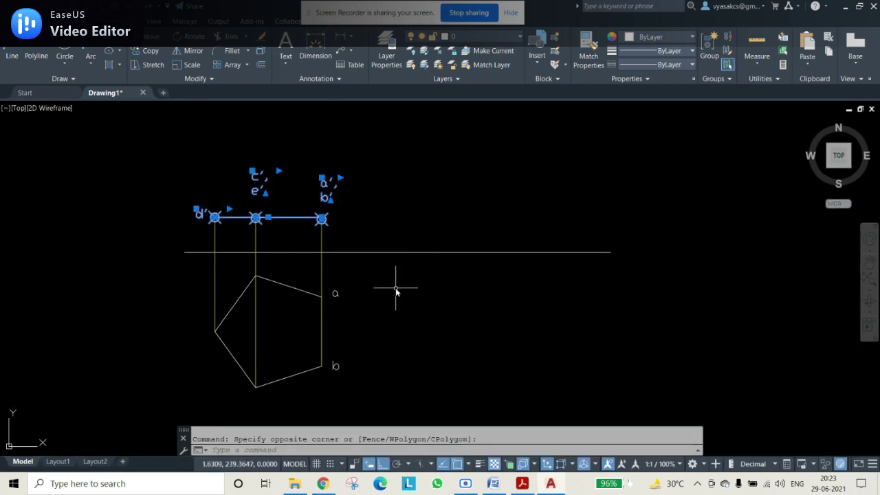
{"action": "left_click", "coordinate": [146, 50]}
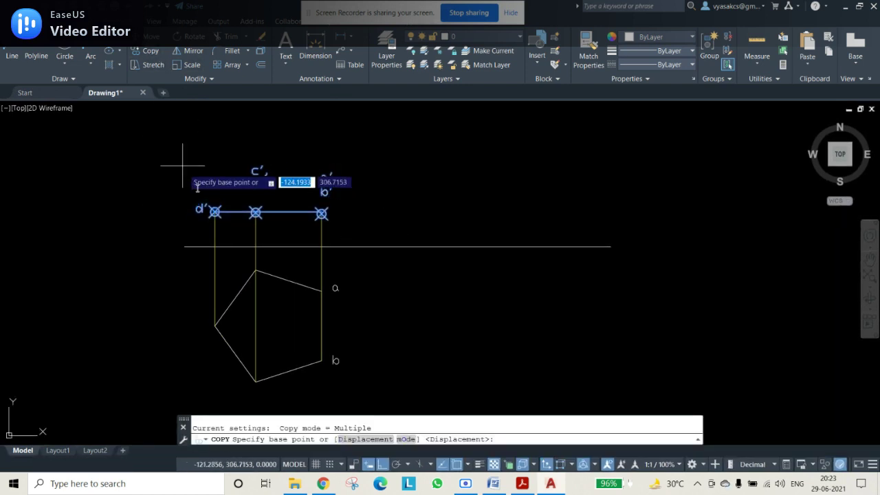
{"action": "left_click", "coordinate": [215, 213]}
{"action": "left_click", "coordinate": [397, 213]}
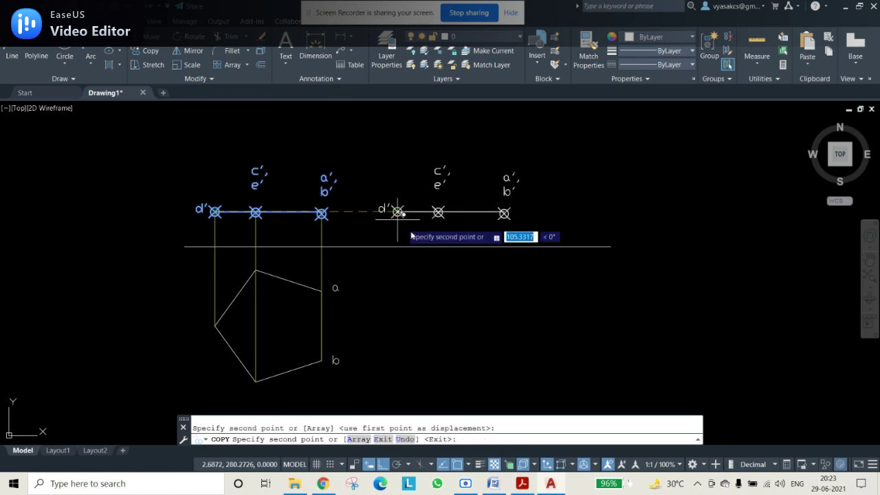
{"action": "key", "text": "Escape"}
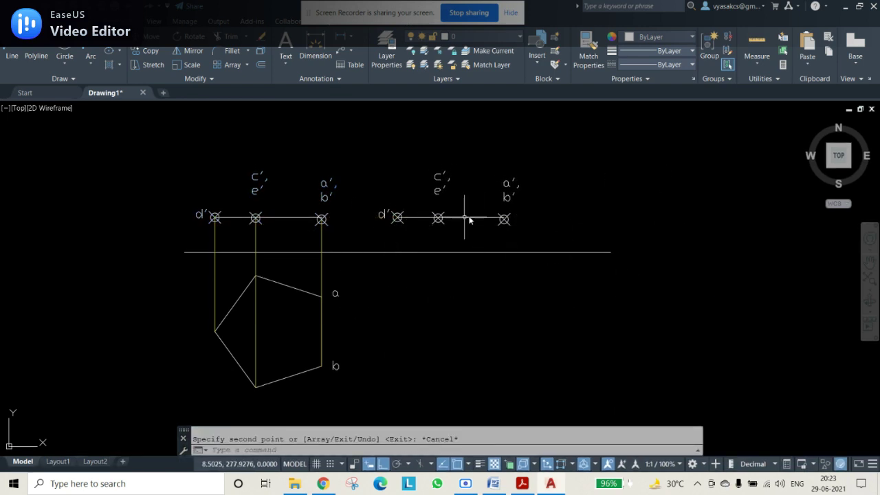
Rotate the copied front-view line, points and labels by 45° about its d' point
{"action": "left_click", "coordinate": [358, 153]}
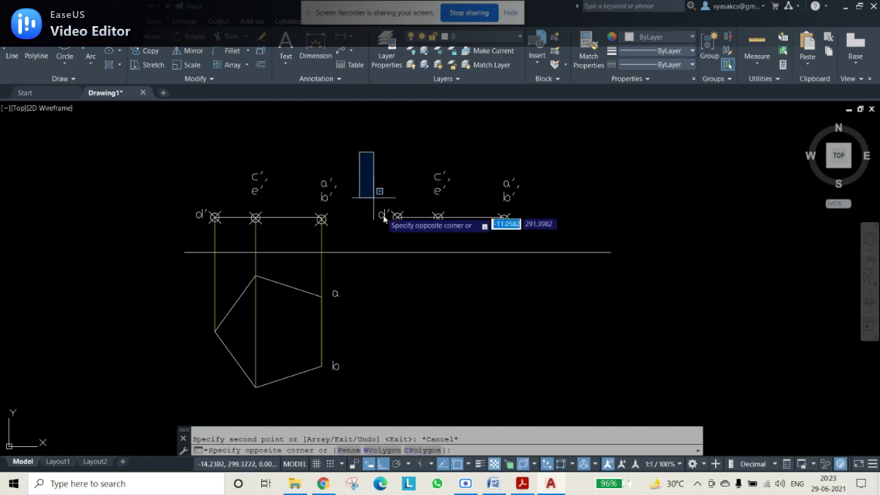
{"action": "left_click", "coordinate": [558, 241]}
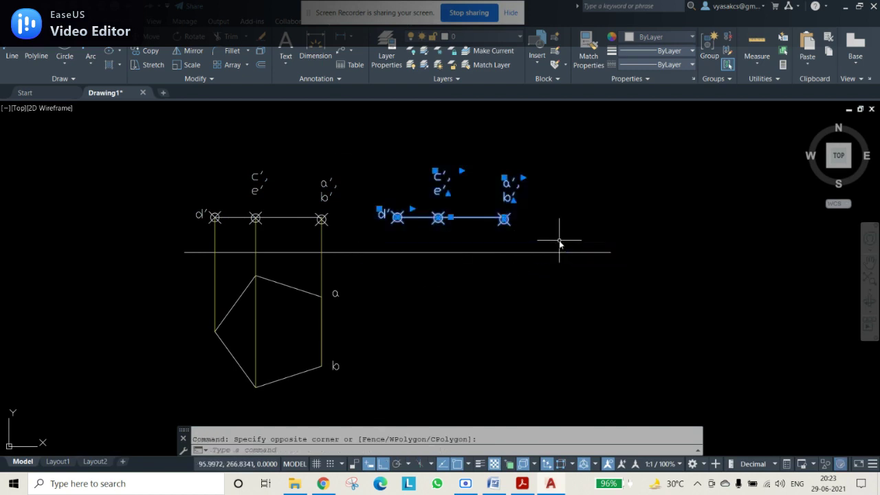
{"action": "left_click", "coordinate": [186, 36]}
{"action": "left_click", "coordinate": [397, 217]}
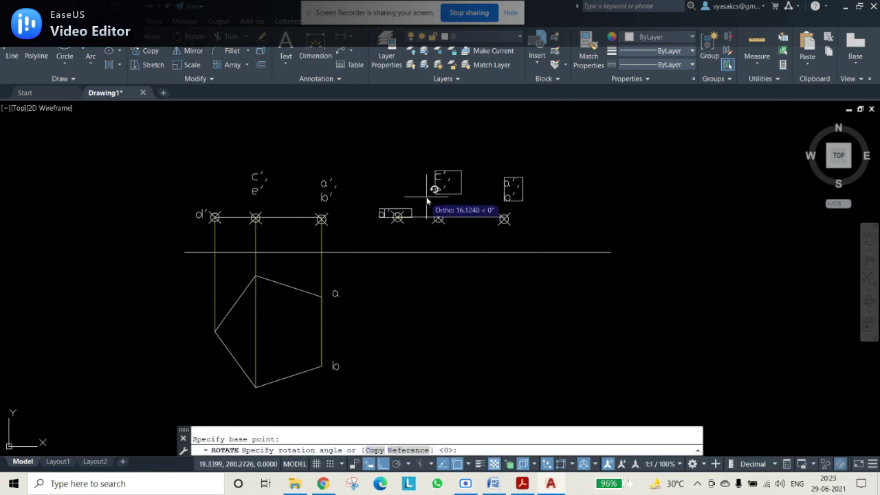
{"action": "type", "text": "44"}
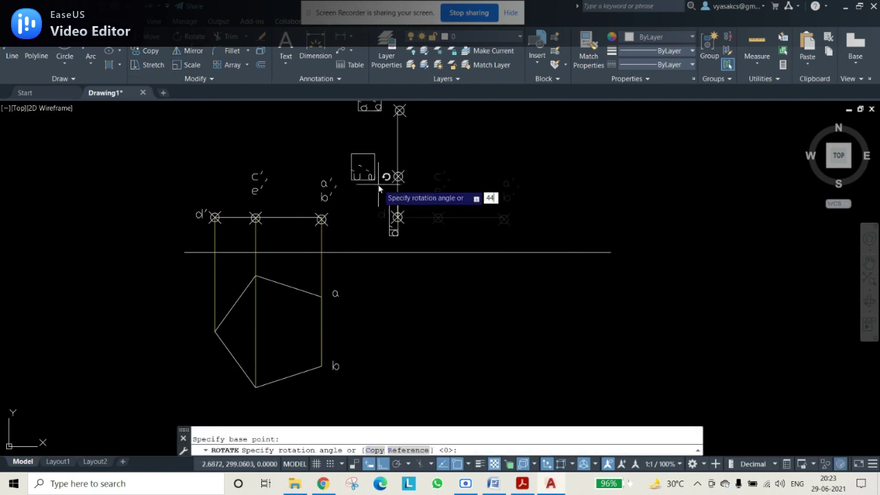
{"action": "type", "text": "5"}
{"action": "key", "text": "Return"}
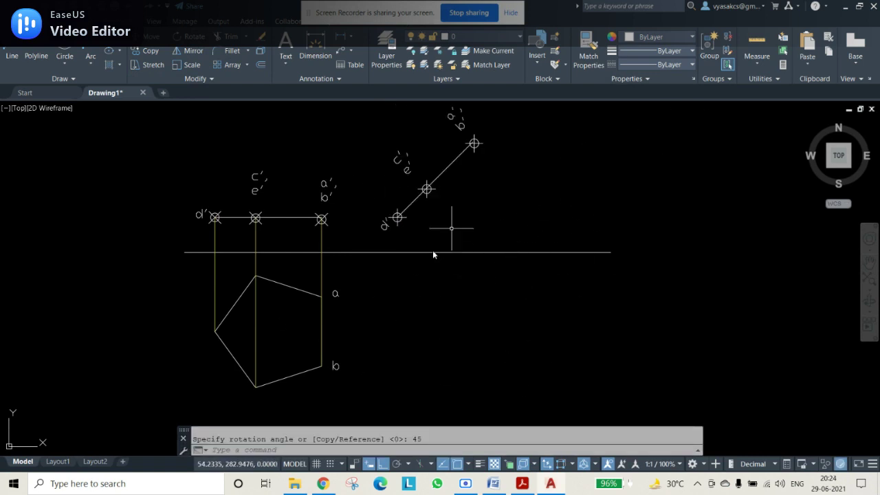
Draw a vertical projector from the inclined line's d' point down to the level of the pentagon's leftmost corner
{"action": "left_click", "coordinate": [12, 55]}
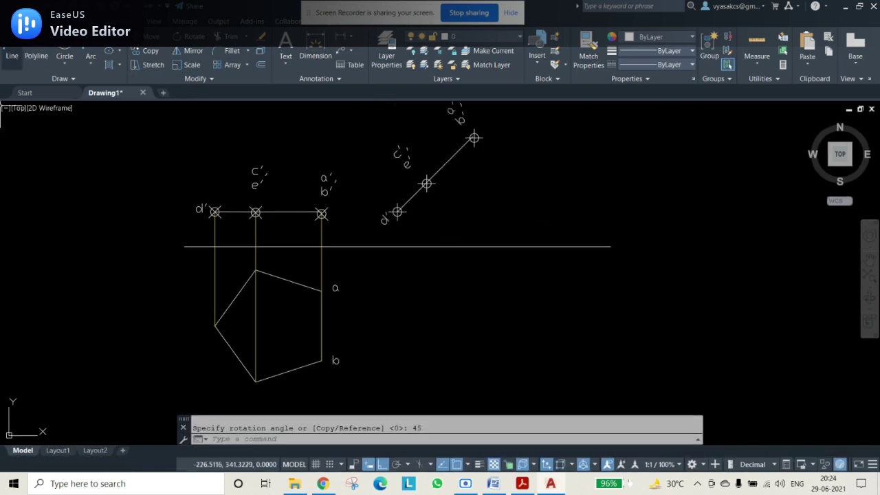
{"action": "left_click", "coordinate": [397, 211]}
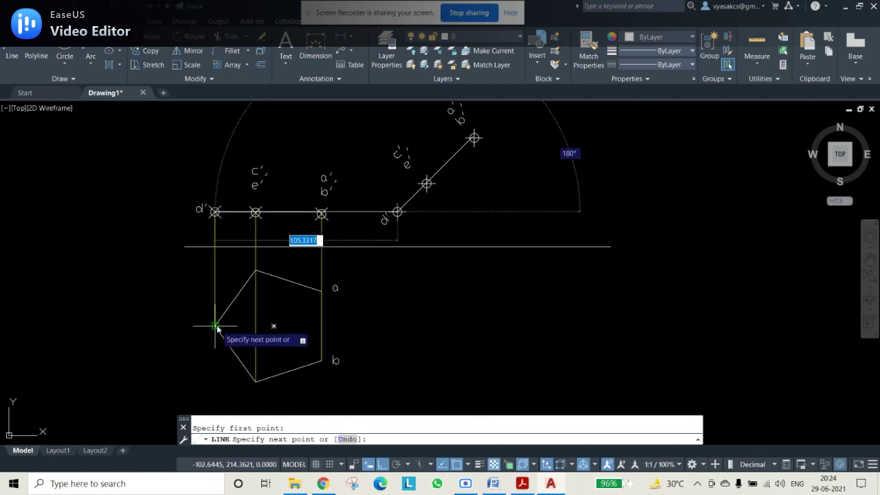
{"action": "key", "text": "F8"}
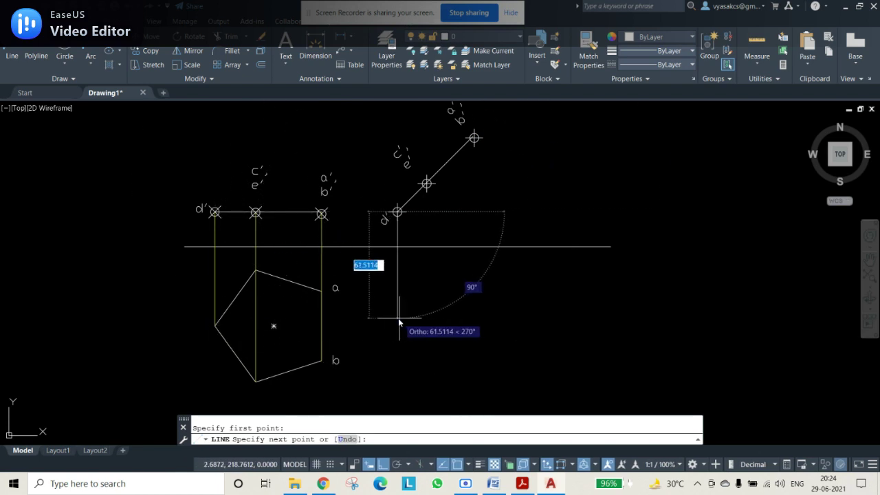
{"action": "mouse_move", "coordinate": [215, 326]}
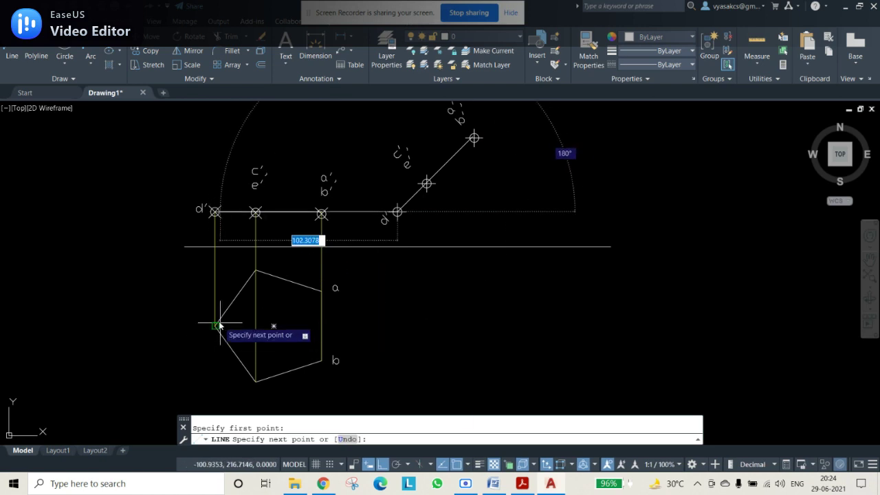
{"action": "left_click", "coordinate": [397, 326]}
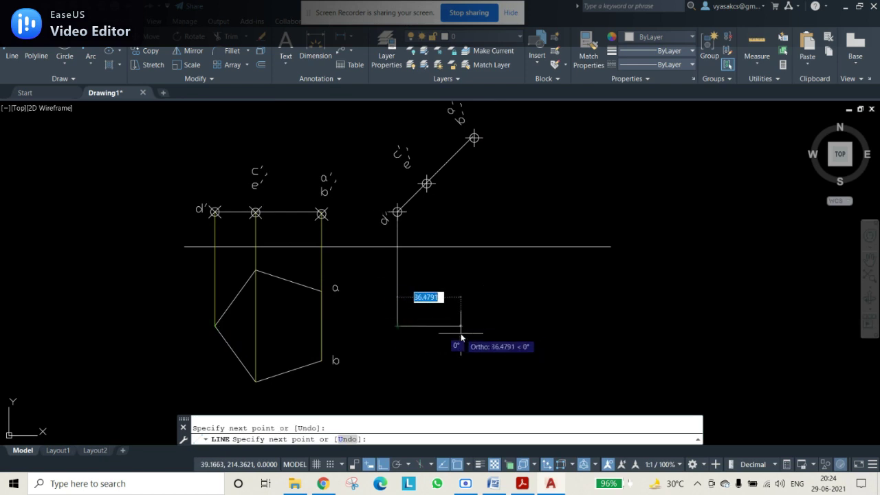
{"action": "key", "text": "Escape"}
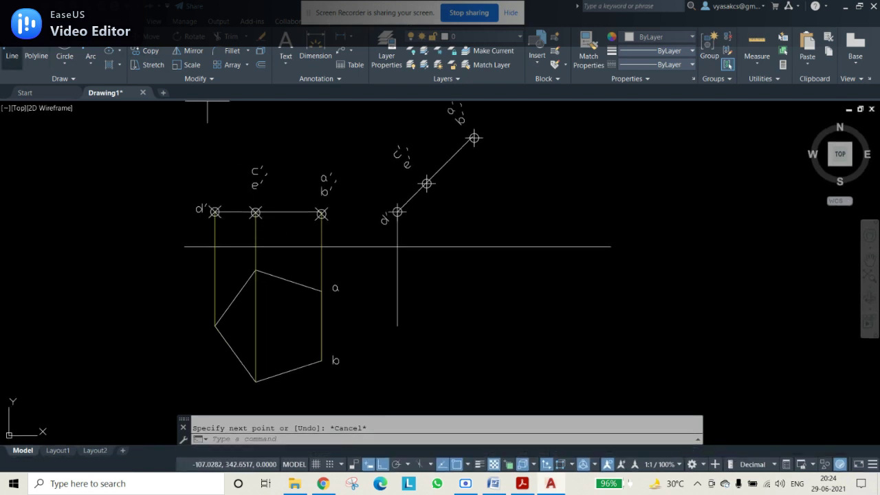
Draw vertical projectors from the inclined line's c', e' and a', b' points down past the level of the pentagon's lowest corner
{"action": "left_click", "coordinate": [12, 55]}
{"action": "left_click", "coordinate": [426, 182]}
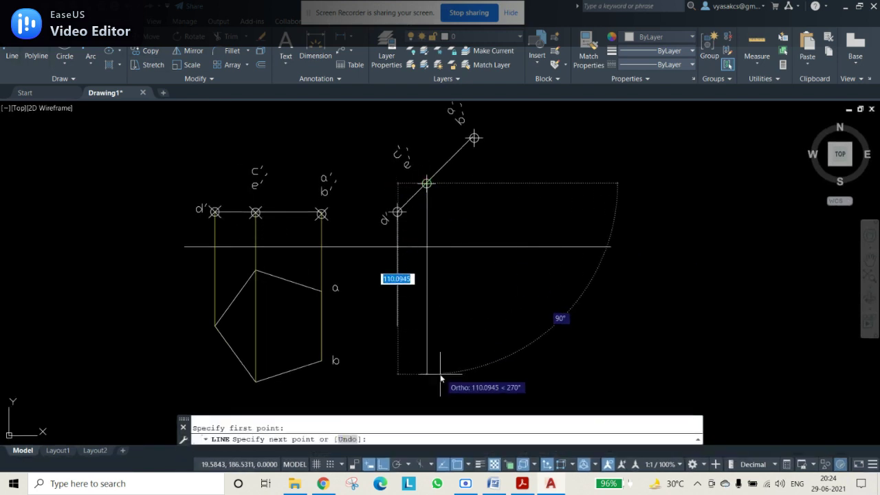
{"action": "left_click", "coordinate": [426, 402]}
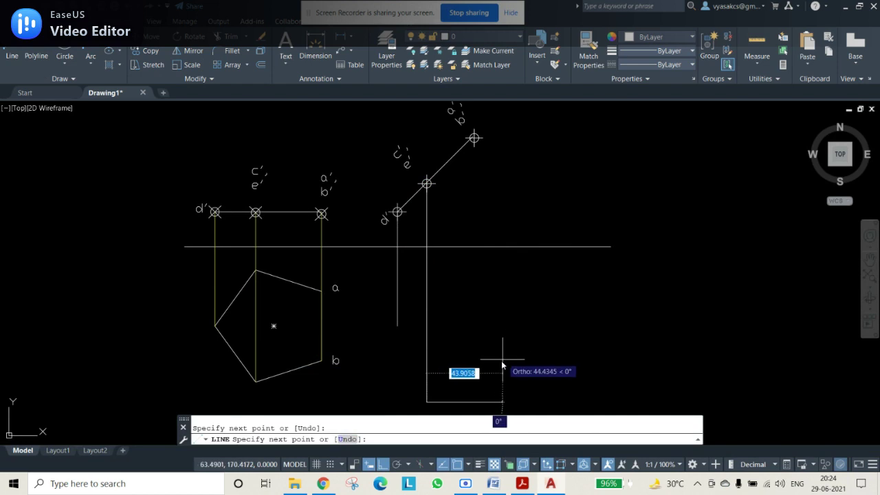
{"action": "key", "text": "Escape"}
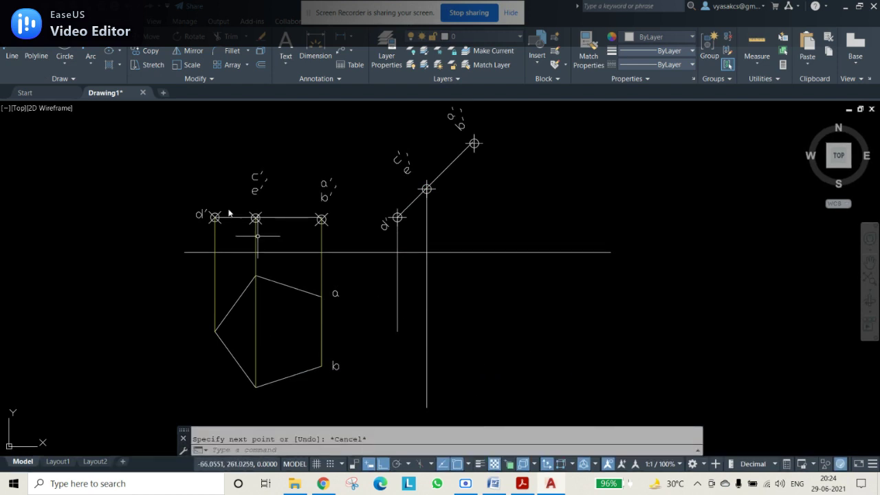
{"action": "left_click", "coordinate": [12, 55]}
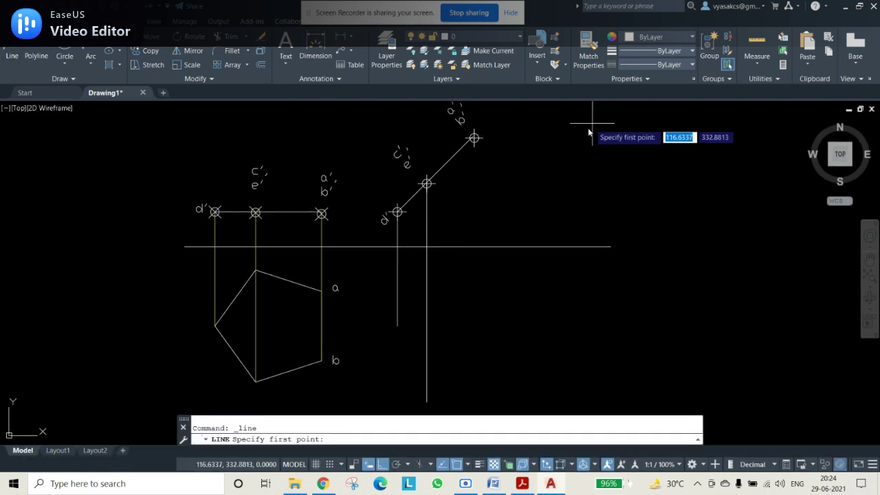
{"action": "left_click", "coordinate": [474, 138]}
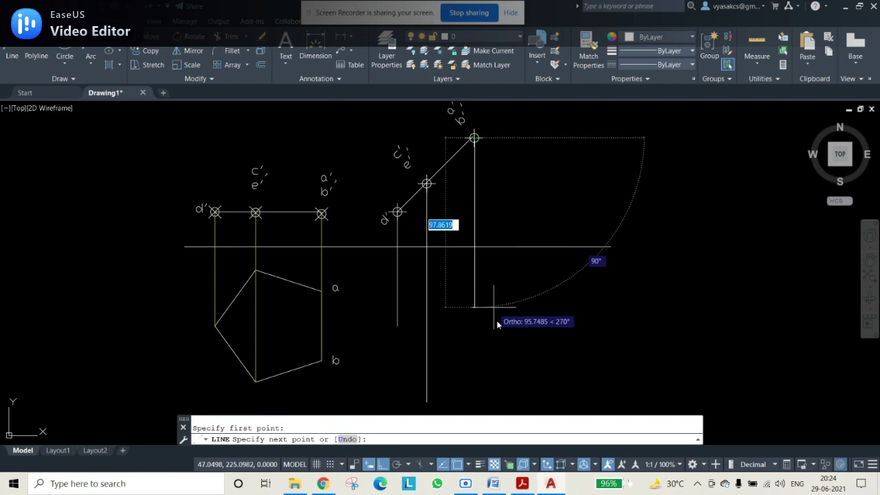
{"action": "left_click", "coordinate": [482, 396]}
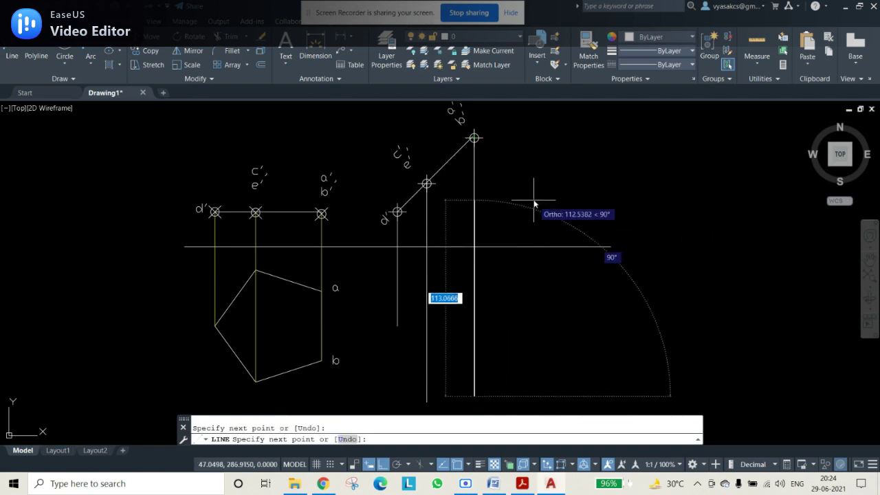
{"action": "key", "text": "Escape"}
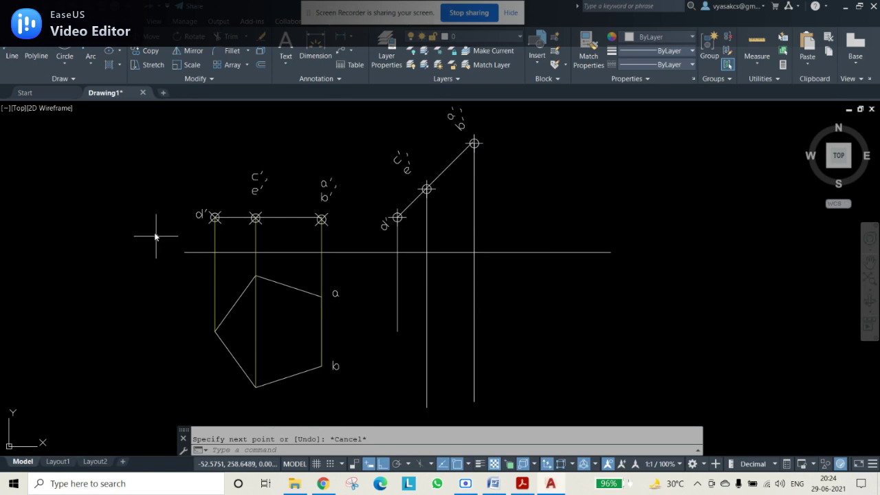
Erase the off-line point at a', b' in the original front view and place a new one exactly on the line's endpoint
{"action": "scroll", "coordinate": [370, 252], "scroll_direction": "up", "scroll_amount": 4}
{"action": "middle_click_drag", "start_coordinate": [185, 128], "coordinate": [273, 202]}
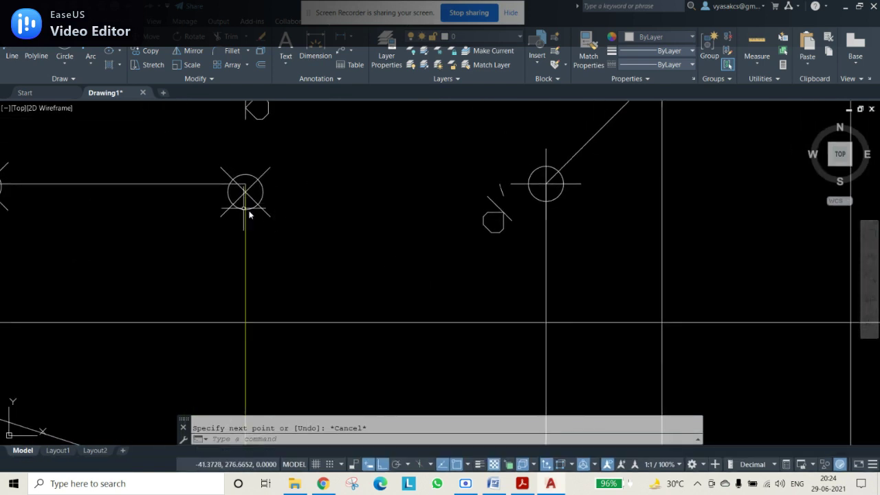
{"action": "left_click", "coordinate": [259, 201]}
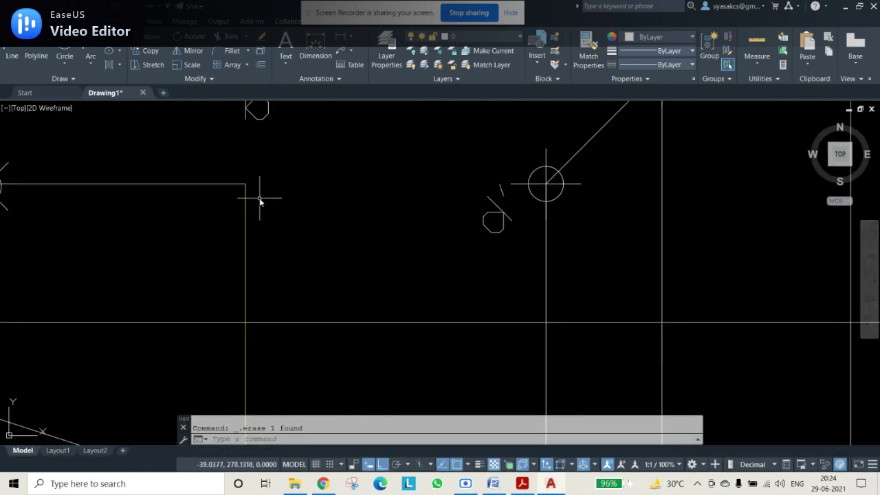
{"action": "type", "text": "po"}
{"action": "key", "text": "Return"}
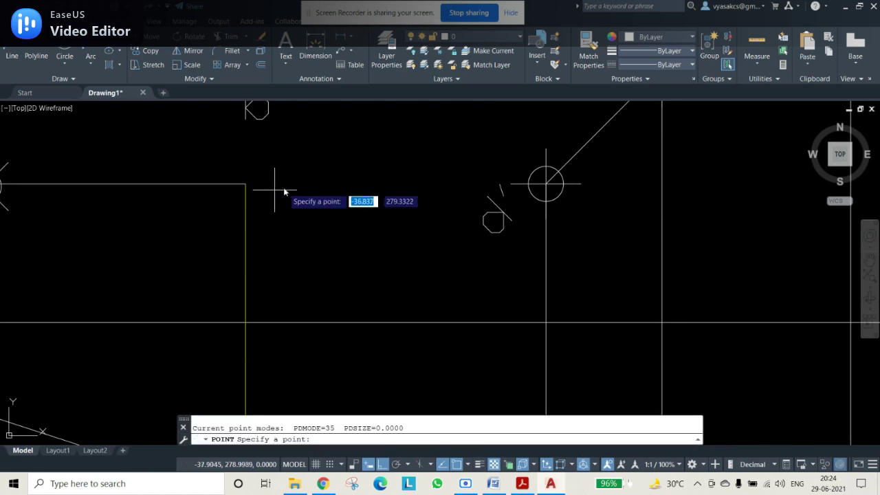
{"action": "scroll", "coordinate": [275, 214], "scroll_direction": "down", "scroll_amount": 4}
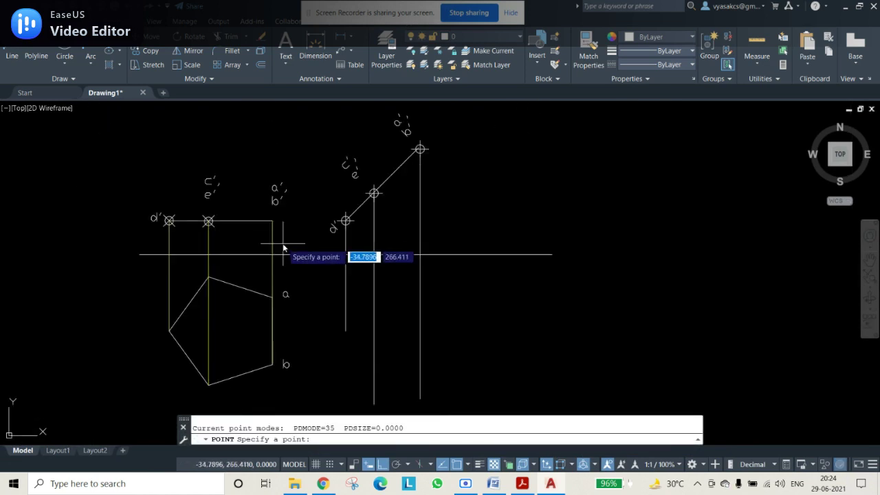
{"action": "left_click", "coordinate": [273, 221]}
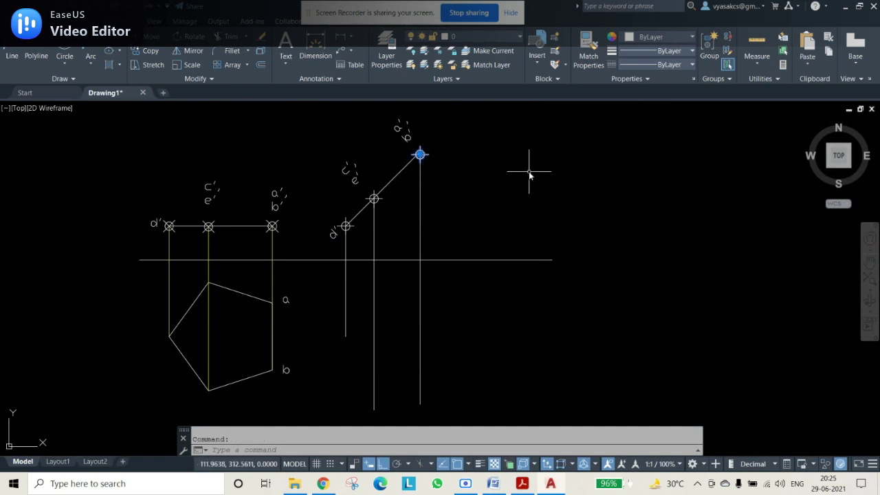
Erase the point at the inclined line's upper a', b' end and place a new one exactly on the line's endpoint
{"action": "scroll", "coordinate": [433, 175], "scroll_direction": "up", "scroll_amount": 2}
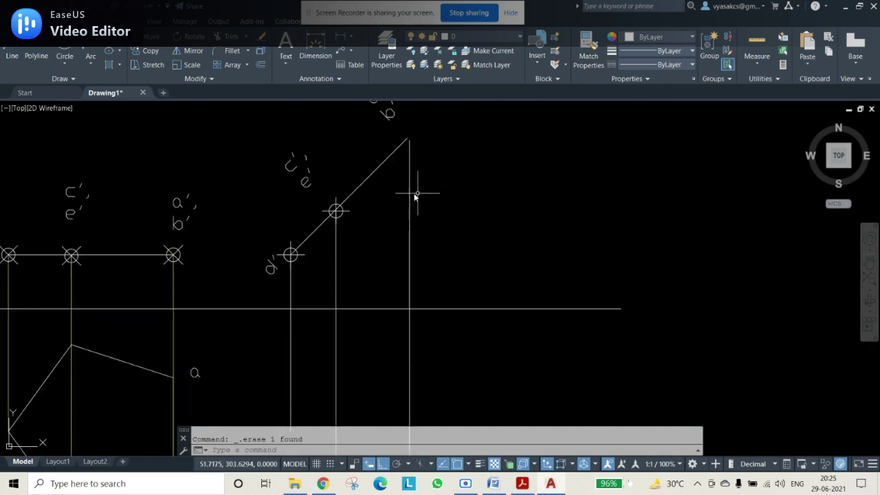
{"action": "type", "text": "po"}
{"action": "key", "text": "Return"}
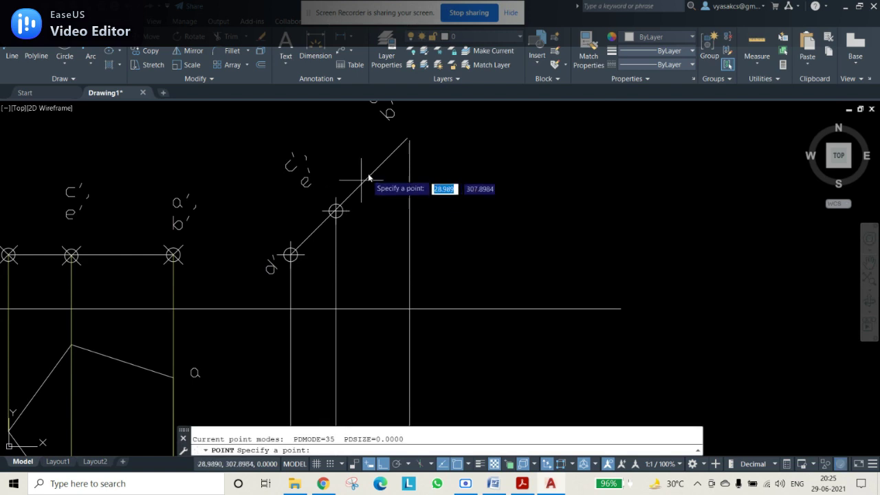
{"action": "left_click", "coordinate": [408, 138]}
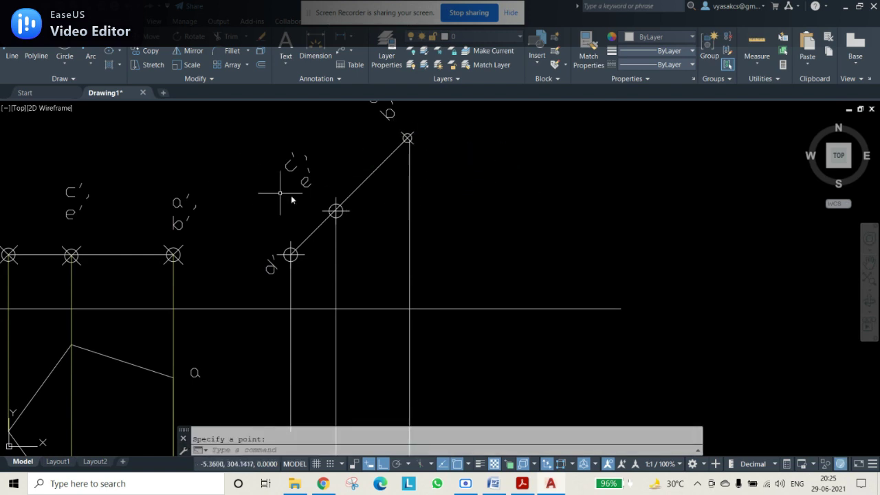
{"action": "key", "text": "Escape"}
Replace the misaligned a', b' projector with a vertical line from the inclined line's new endpoint down past the pentagon's lowest corner
{"action": "left_click", "coordinate": [410, 239]}
{"action": "key", "text": "Delete"}
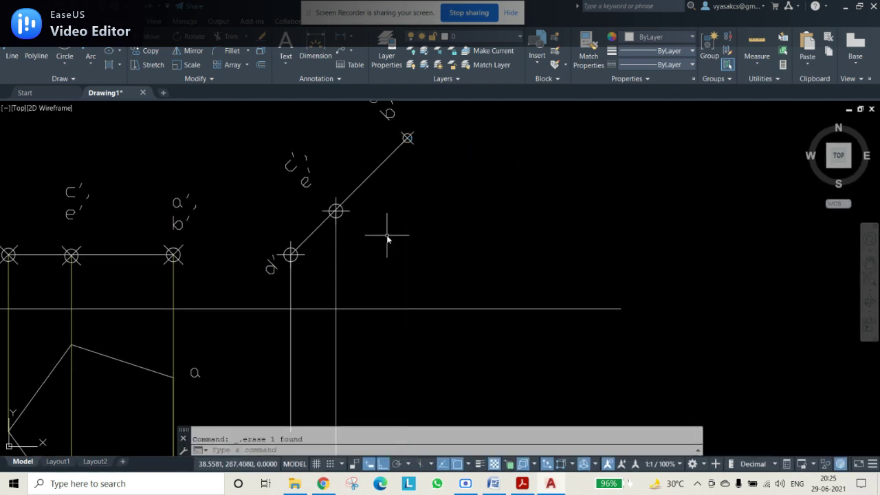
{"action": "scroll", "coordinate": [468, 286], "scroll_direction": "down", "scroll_amount": 2}
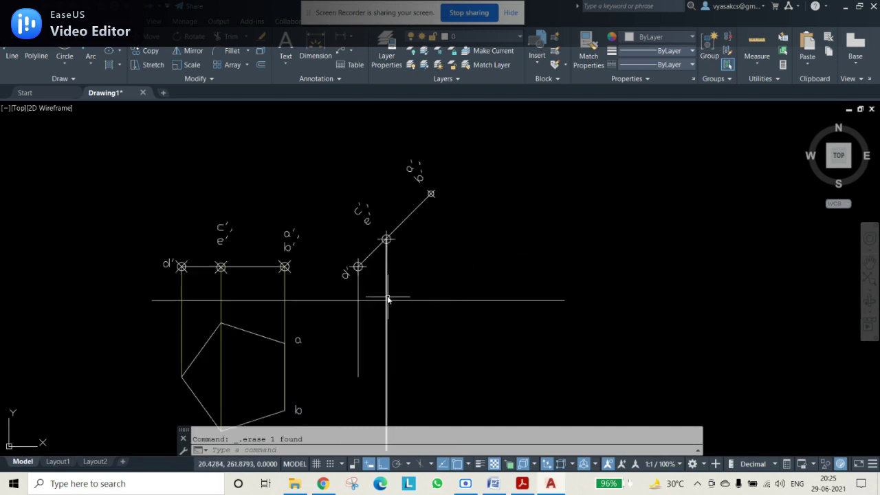
{"action": "scroll", "coordinate": [388, 299], "scroll_direction": "up", "scroll_amount": 2}
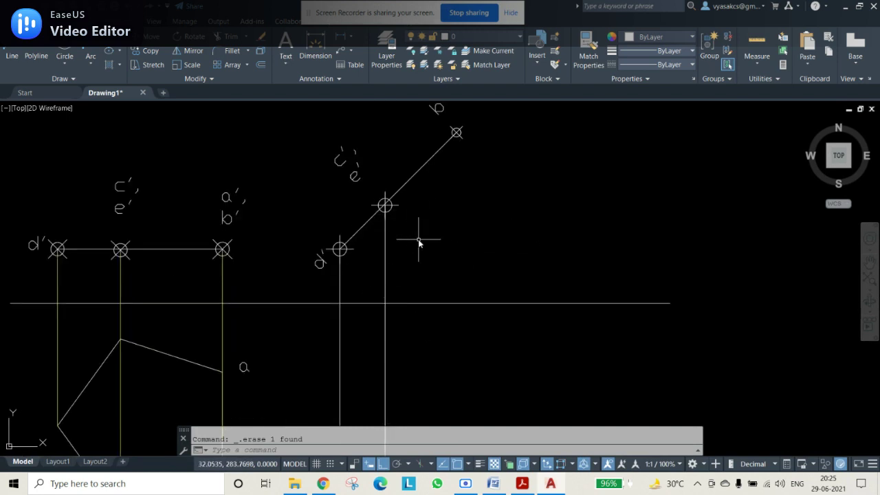
{"action": "type", "text": "l"}
{"action": "key", "text": "Return"}
{"action": "scroll", "coordinate": [520, 199], "scroll_direction": "down", "scroll_amount": 2}
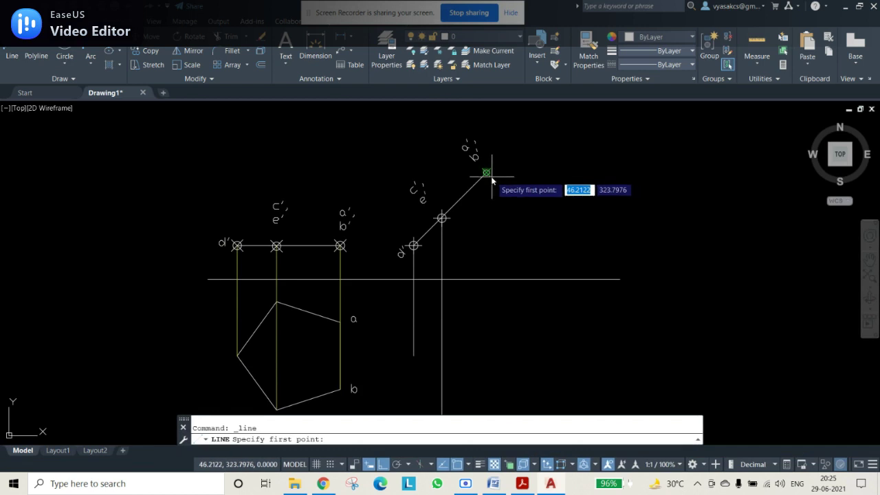
{"action": "left_click", "coordinate": [486, 173]}
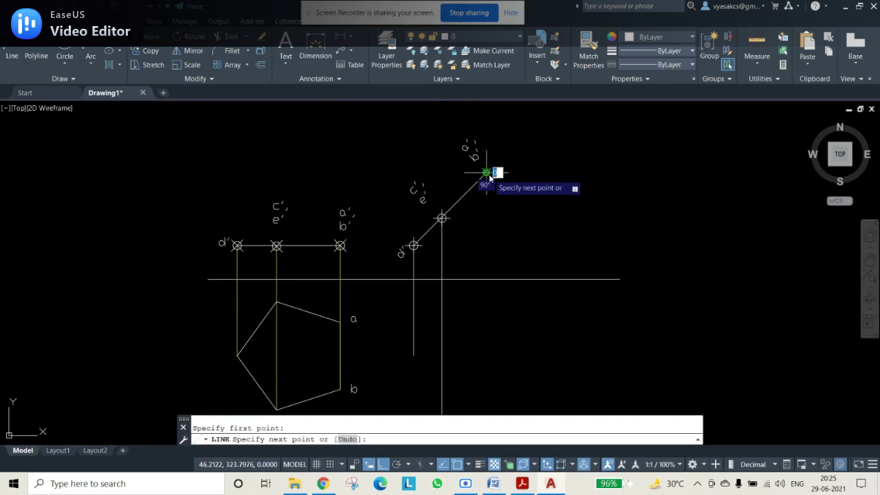
{"action": "scroll", "coordinate": [504, 413], "scroll_direction": "down", "scroll_amount": 2}
{"action": "left_click", "coordinate": [494, 413]}
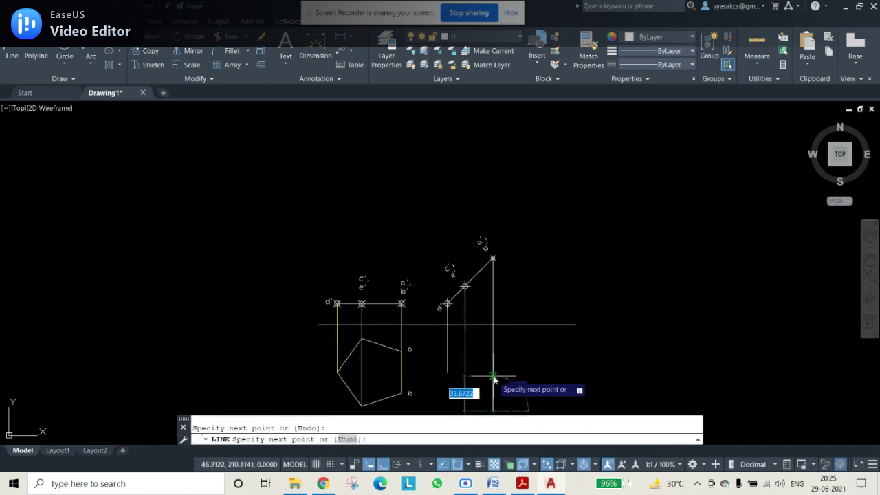
{"action": "key", "text": "Escape"}
Change the color of the three vertical projectors below the inclined line to yellow (244,238,81)
{"action": "scroll", "coordinate": [418, 369], "scroll_direction": "up", "scroll_amount": 2}
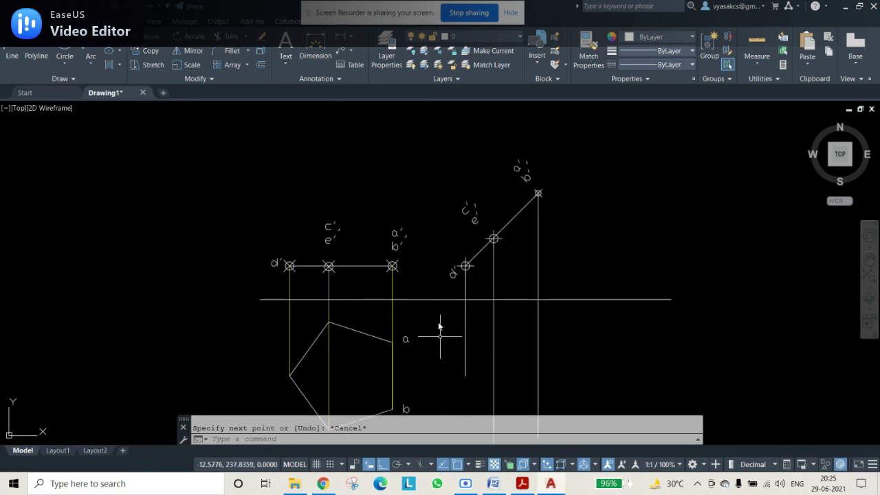
{"action": "middle_click_drag", "start_coordinate": [440, 335], "coordinate": [383, 250]}
{"action": "left_click", "coordinate": [546, 266]}
{"action": "left_click", "coordinate": [401, 262]}
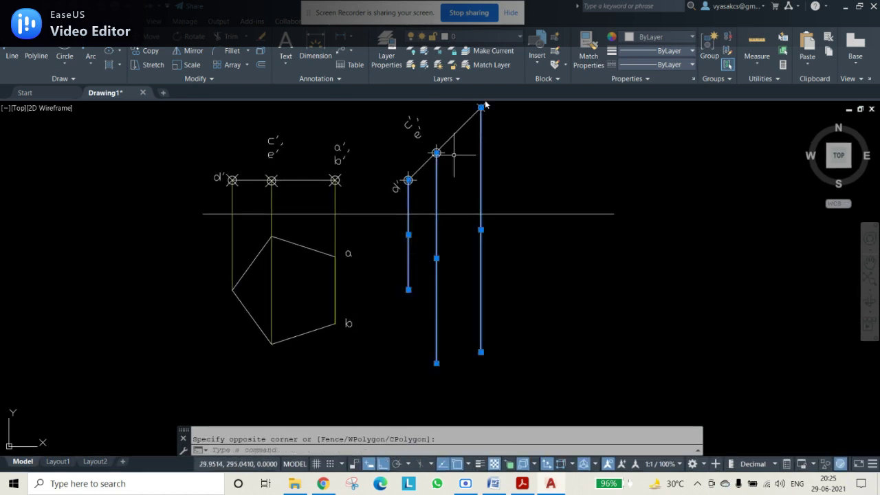
{"action": "left_click", "coordinate": [664, 42]}
{"action": "left_click", "coordinate": [648, 105]}
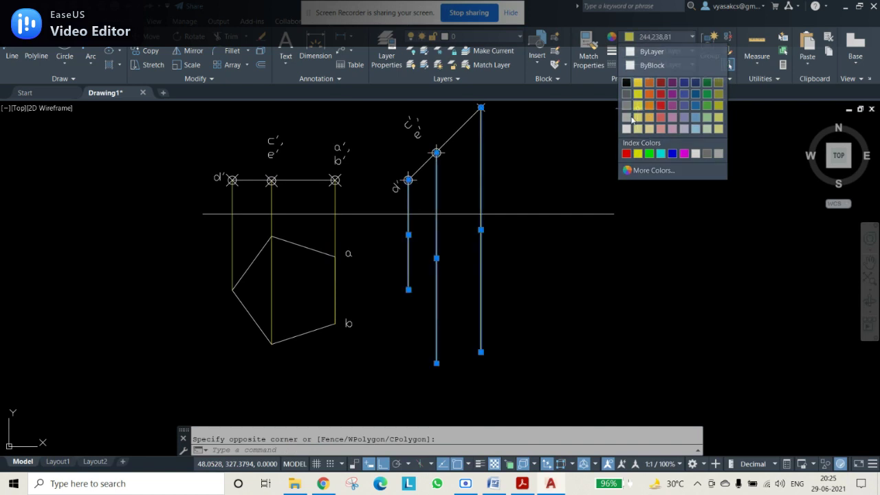
{"action": "key", "text": "Escape"}
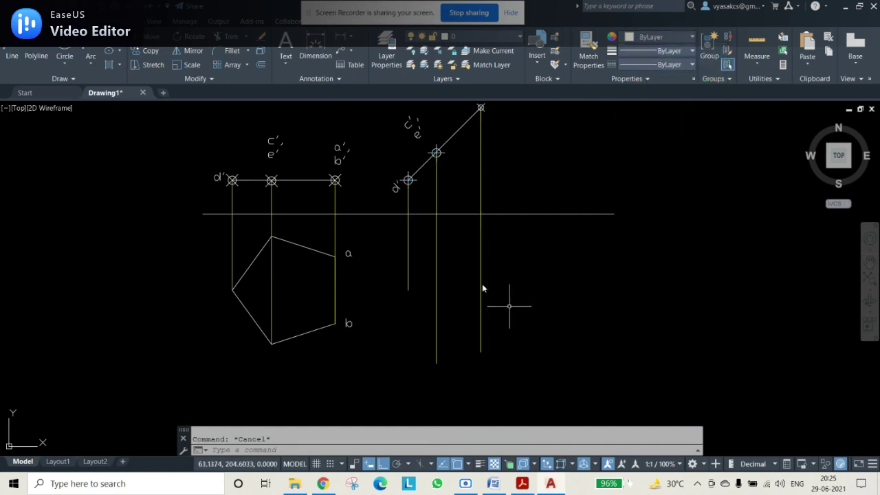
Draw a horizontal projector from the pentagon's leftmost corner to the lower end of the inclined view's d' projector
{"action": "left_click", "coordinate": [12, 55]}
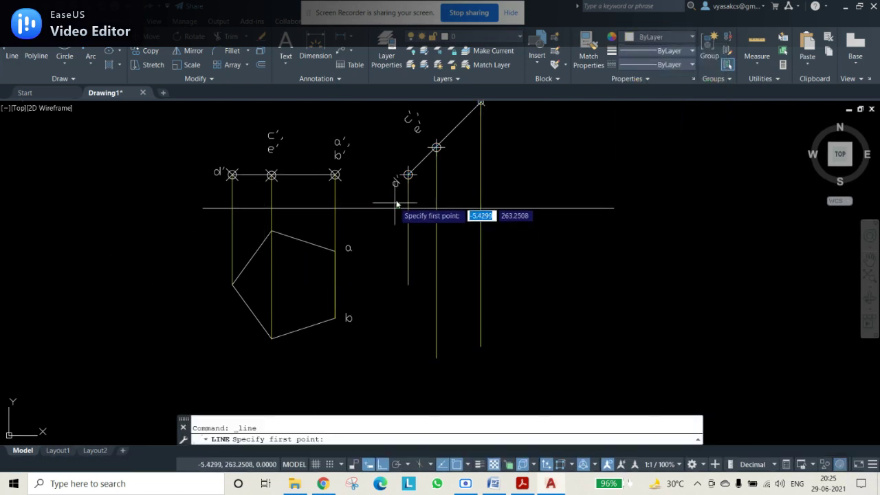
{"action": "middle_click_drag", "start_coordinate": [563, 244], "coordinate": [556, 268]}
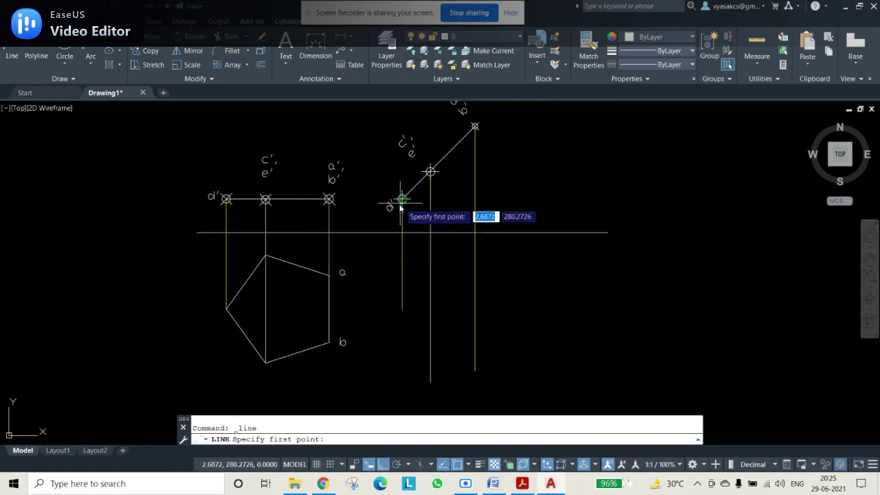
{"action": "left_click", "coordinate": [226, 309]}
{"action": "left_click", "coordinate": [402, 308]}
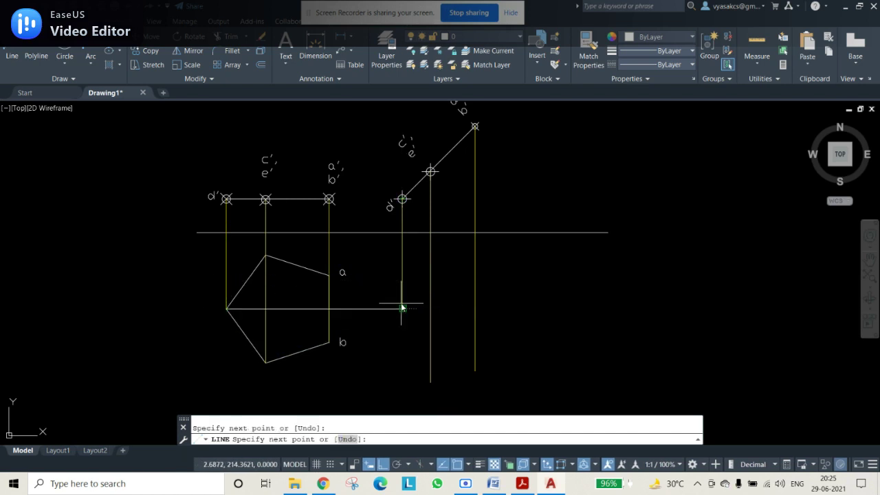
{"action": "key", "text": "Escape"}
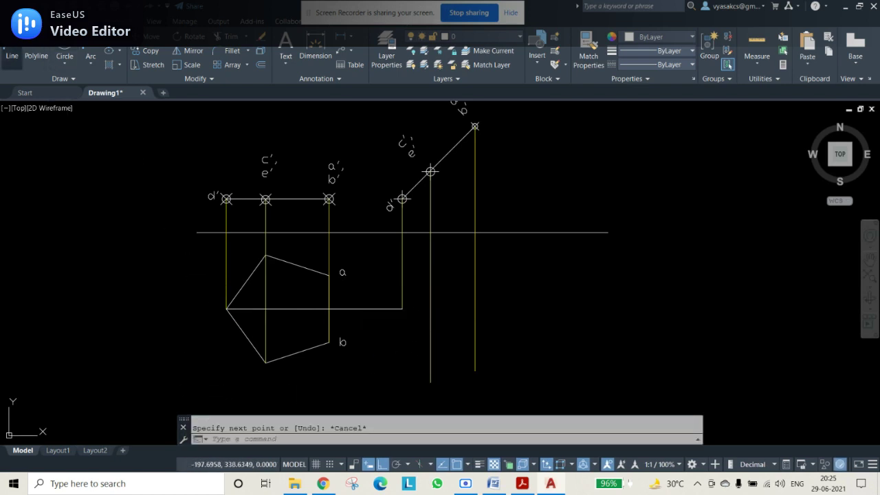
Draw horizontal projectors from the pentagon's uppermost and lowest corners to the inclined view's c', e' projector
{"action": "left_click", "coordinate": [11, 49]}
{"action": "left_click", "coordinate": [268, 258]}
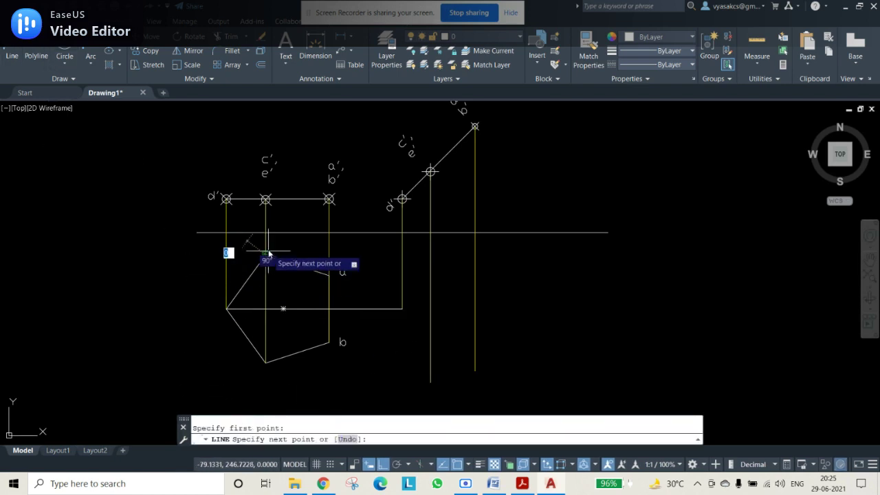
{"action": "left_click", "coordinate": [429, 255]}
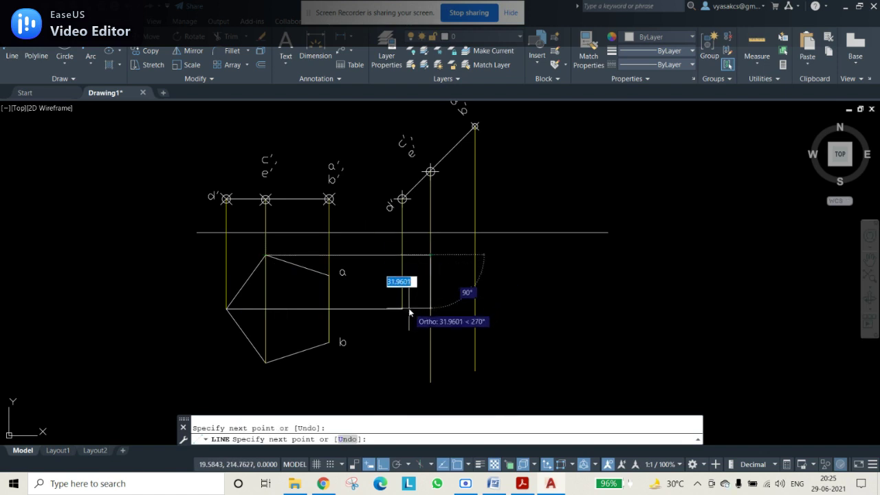
{"action": "key", "text": "Escape"}
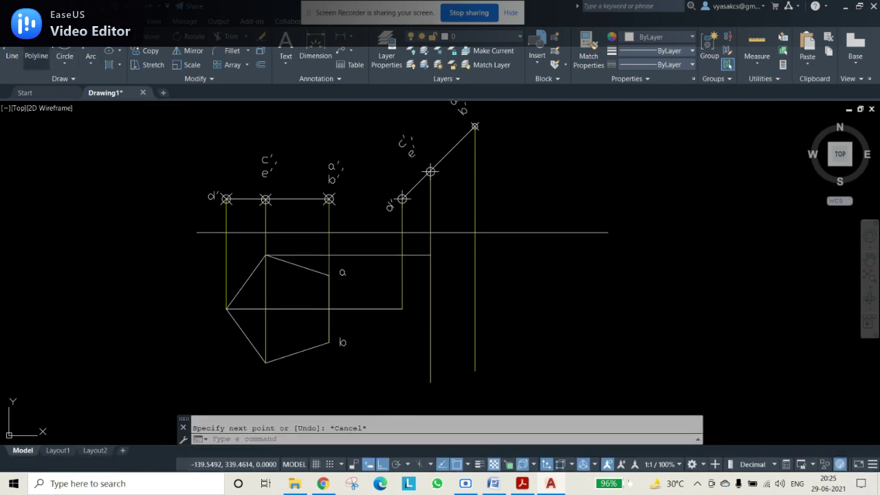
{"action": "left_click", "coordinate": [13, 50]}
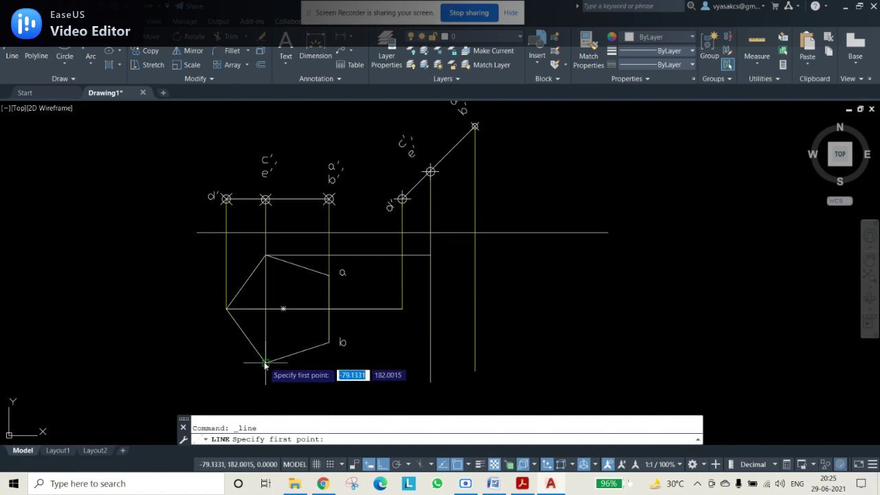
{"action": "left_click", "coordinate": [265, 363]}
{"action": "left_click", "coordinate": [431, 363]}
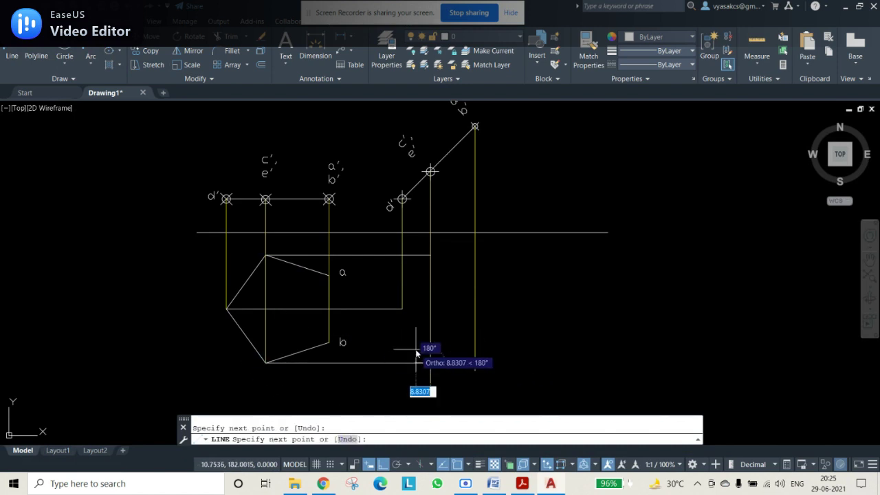
{"action": "key", "text": "Escape"}
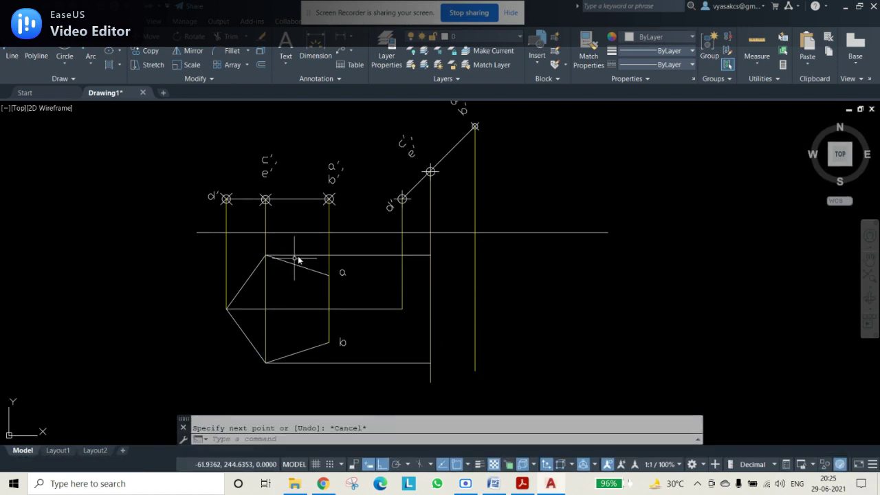
Draw horizontal projectors from the pentagon's corners a and b to the inclined view's a', b' projector
{"action": "key", "text": "Return"}
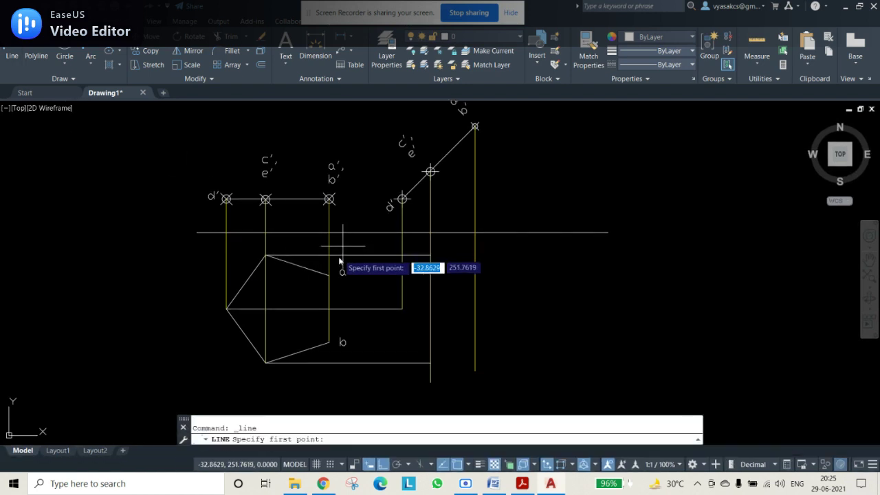
{"action": "left_click", "coordinate": [329, 275]}
{"action": "left_click", "coordinate": [474, 275]}
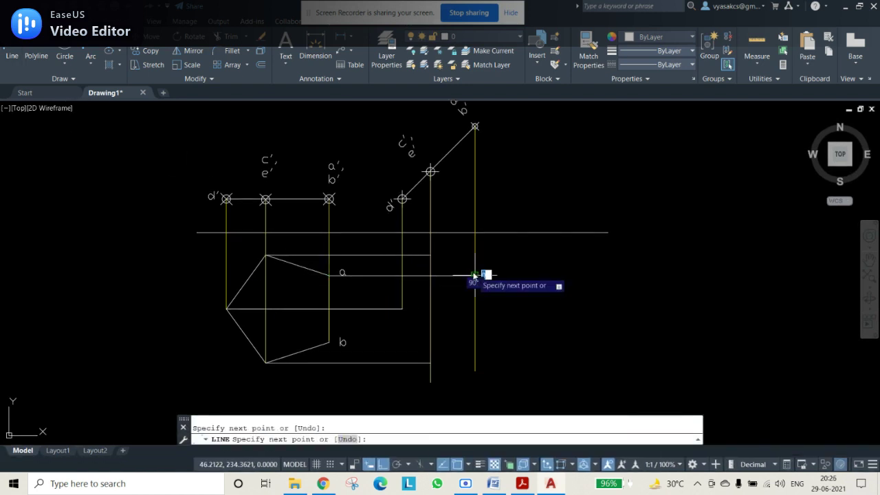
{"action": "key", "text": "Escape"}
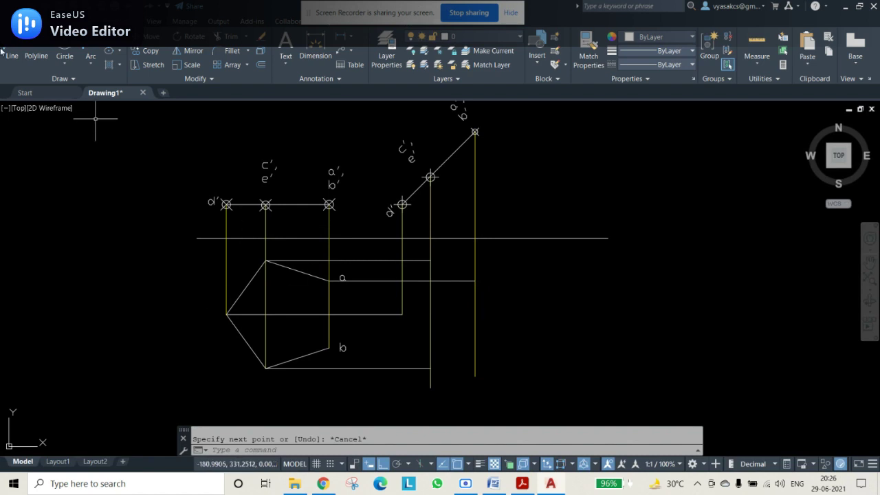
{"action": "left_click", "coordinate": [10, 55]}
{"action": "left_click", "coordinate": [330, 348]}
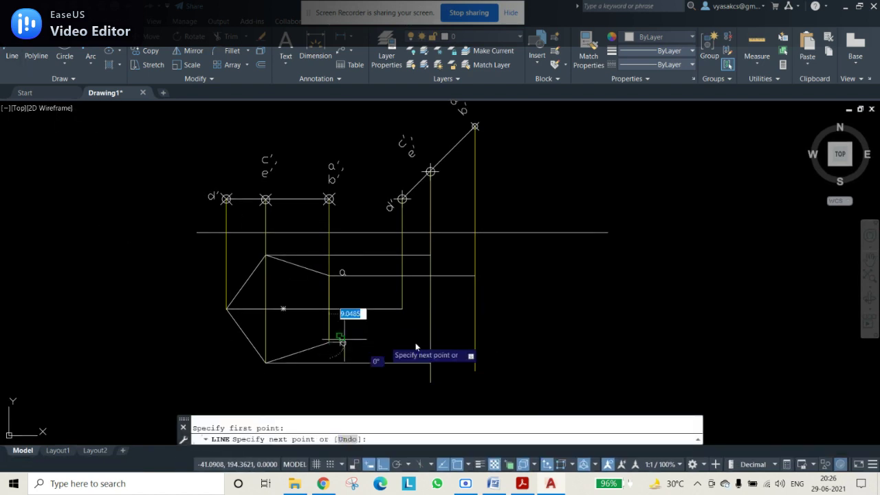
{"action": "left_click", "coordinate": [591, 341]}
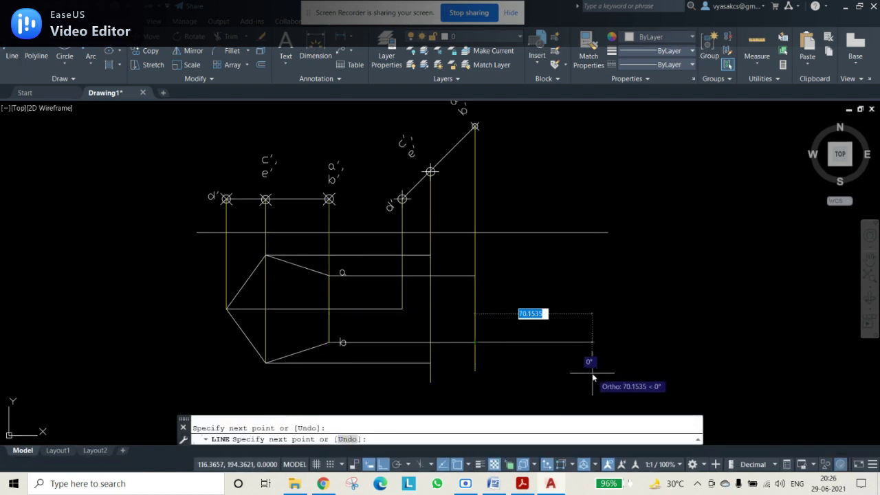
{"action": "key", "text": "Escape"}
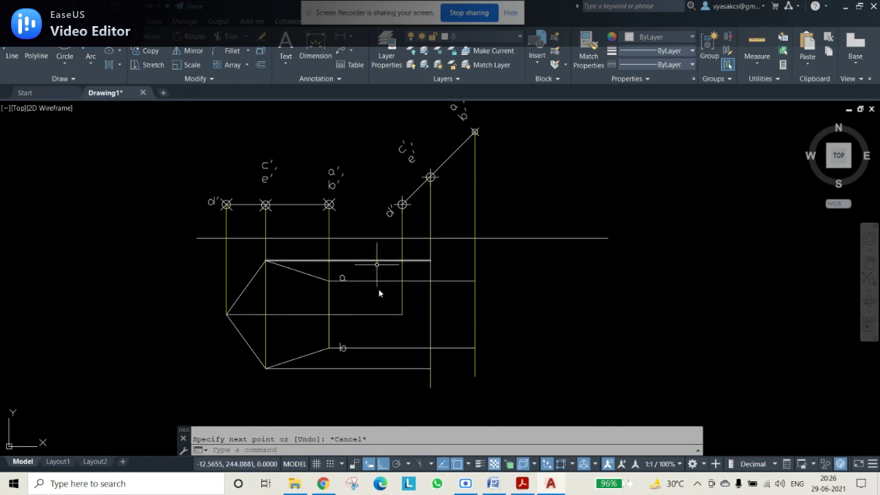
Change the color of the five horizontal projectors from the pentagon's corners to yellow
{"action": "mouse_move", "coordinate": [385, 390]}
{"action": "left_mouse_down"}
{"action": "mouse_move", "coordinate": [372, 365]}
{"action": "mouse_move", "coordinate": [359, 251]}
{"action": "left_mouse_up"}
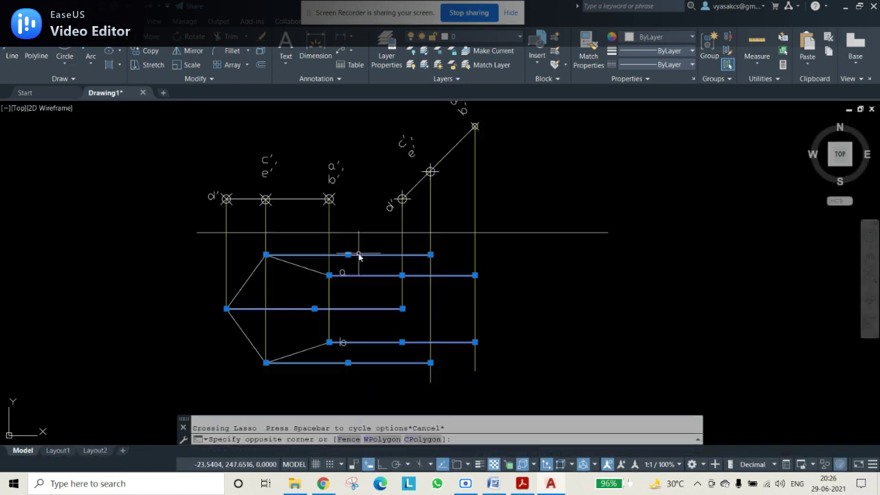
{"action": "left_click", "coordinate": [659, 36]}
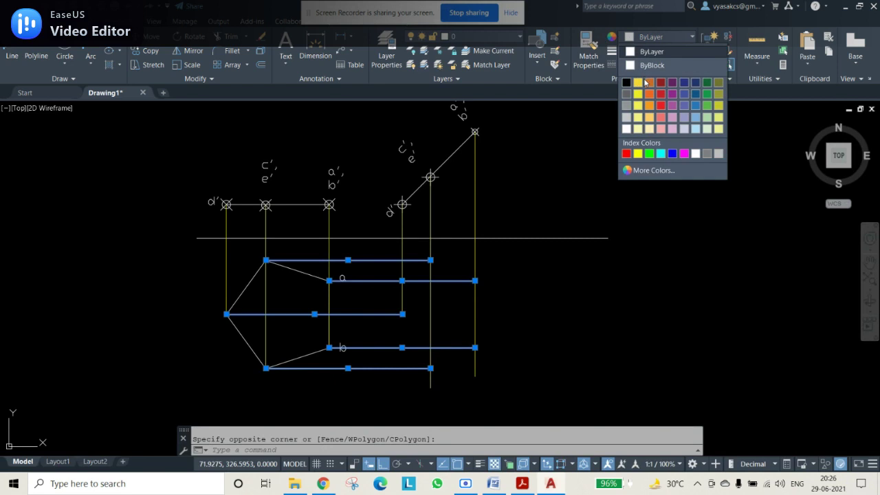
{"action": "left_click", "coordinate": [637, 100]}
{"action": "key", "text": "Escape"}
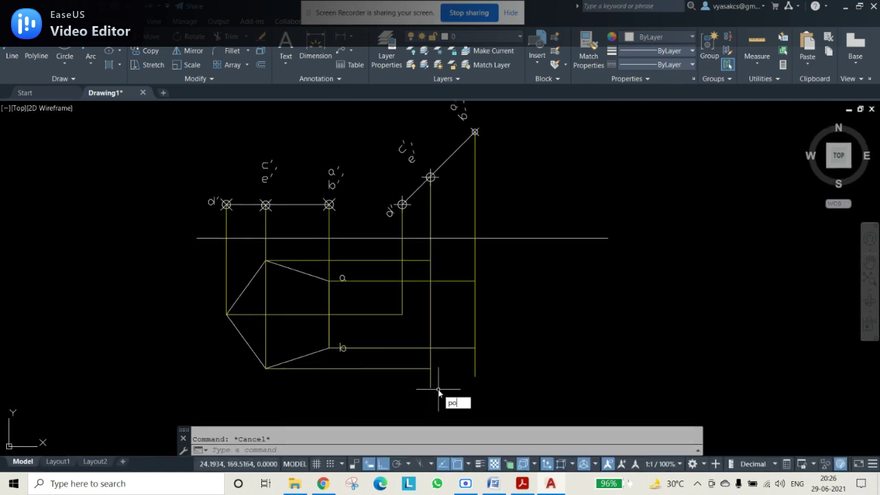
Place points where the d' projectors meet and where the pentagon's uppermost horizontal projector meets the c', e' projector
{"action": "key", "text": "Return"}
{"action": "left_click", "coordinate": [403, 314]}
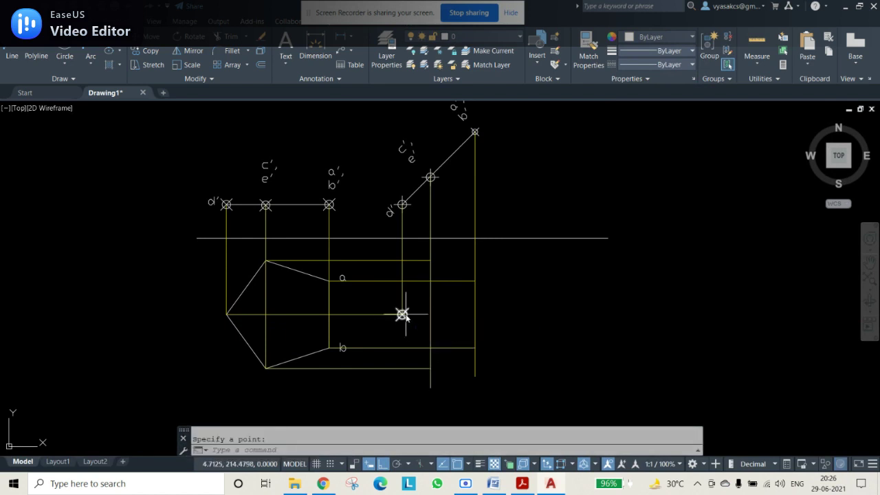
{"action": "key", "text": "Return"}
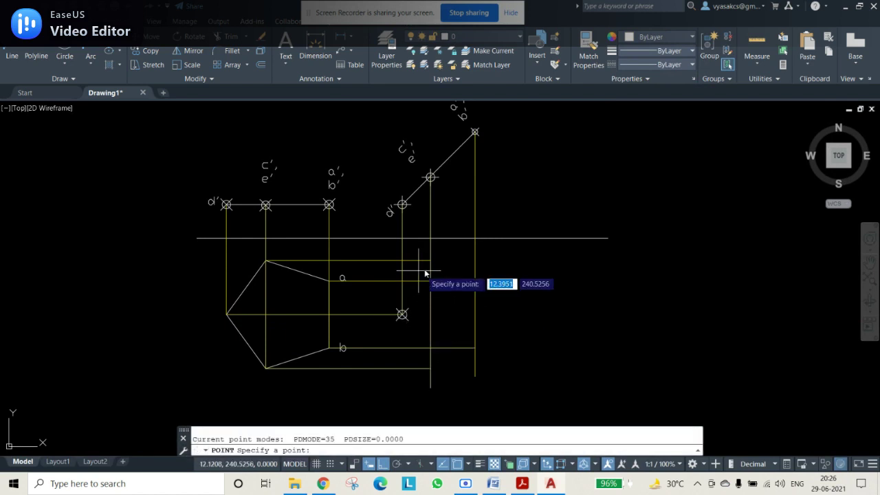
{"action": "left_click", "coordinate": [430, 260]}
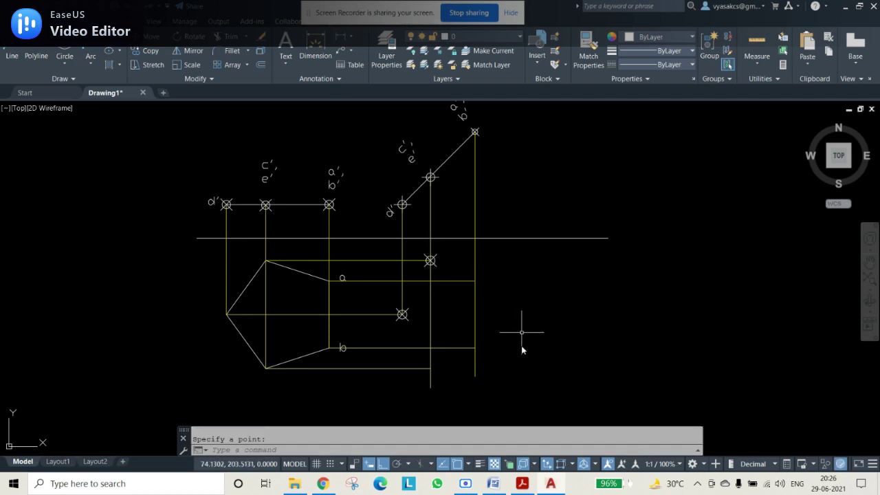
Place points where the pentagon's lowest horizontal projector meets the c', e' projector and where the b and a projectors meet the a', b' projector
{"action": "key", "text": "Return"}
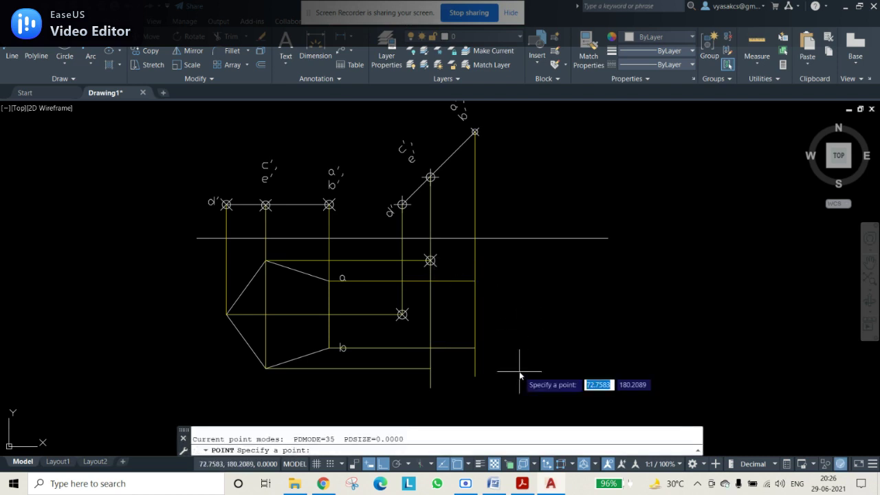
{"action": "left_click", "coordinate": [430, 368]}
{"action": "key", "text": "Return"}
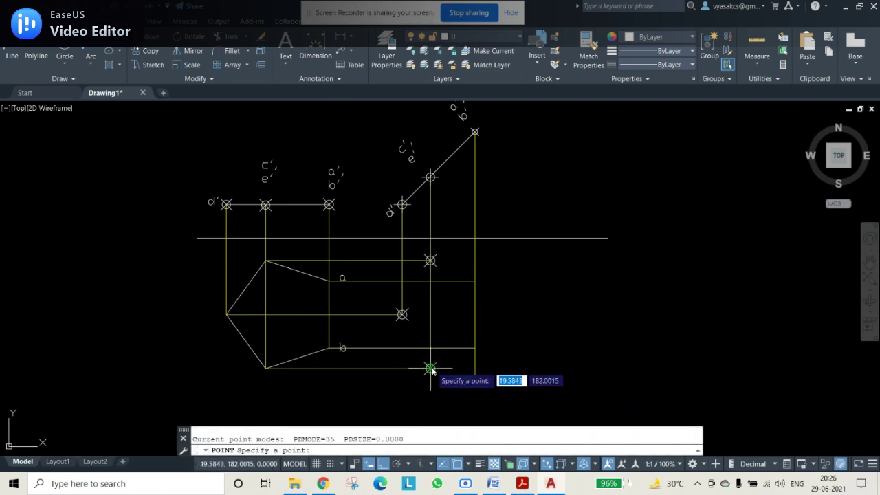
{"action": "left_click", "coordinate": [474, 348]}
{"action": "key", "text": "Return"}
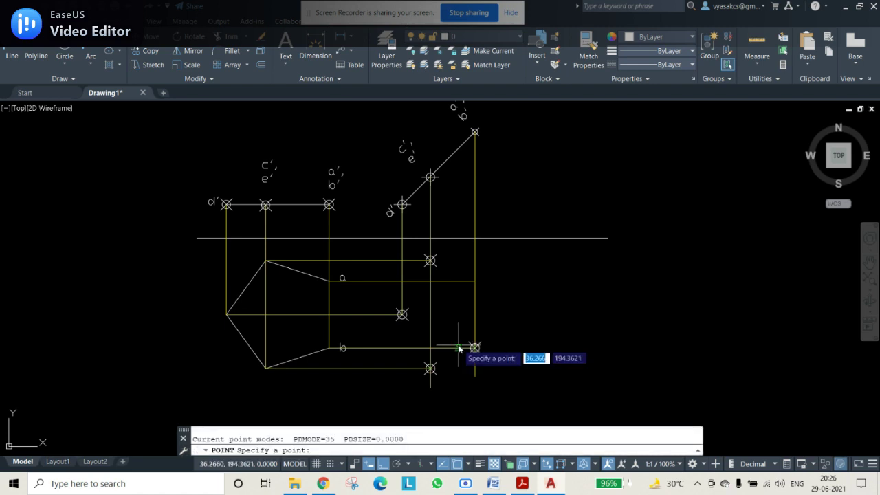
{"action": "left_click", "coordinate": [474, 280]}
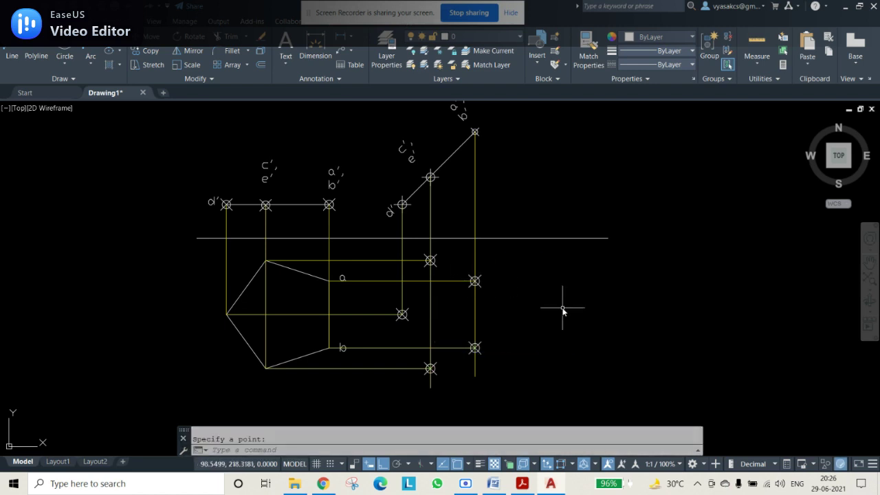
Draw a closed five-sided outline with lines through the five projected points below the reference line
{"action": "left_click", "coordinate": [11, 56]}
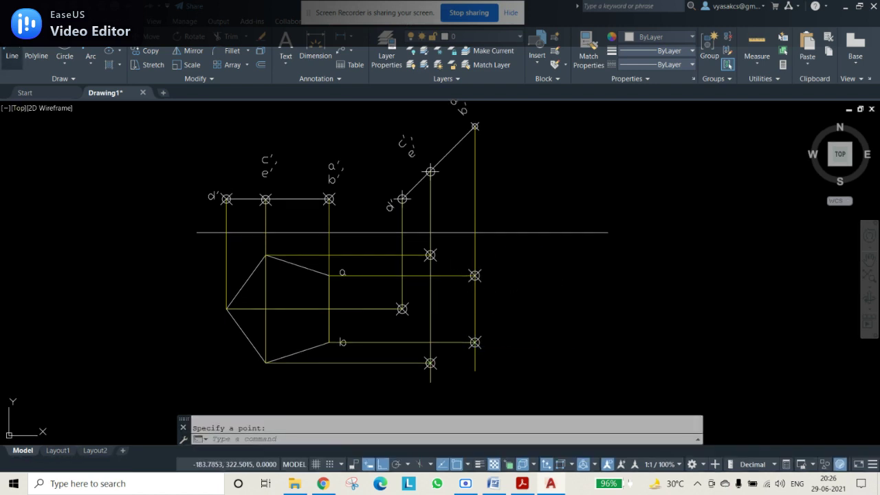
{"action": "left_click", "coordinate": [430, 363]}
{"action": "left_click", "coordinate": [474, 341]}
{"action": "left_click", "coordinate": [475, 275]}
{"action": "left_click", "coordinate": [430, 255]}
{"action": "left_click", "coordinate": [402, 309]}
{"action": "left_click", "coordinate": [431, 363]}
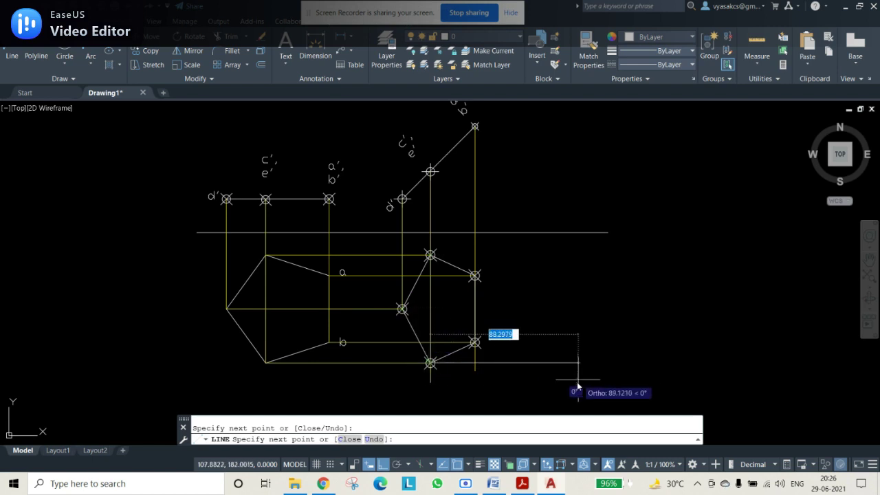
{"action": "key", "text": "Escape"}
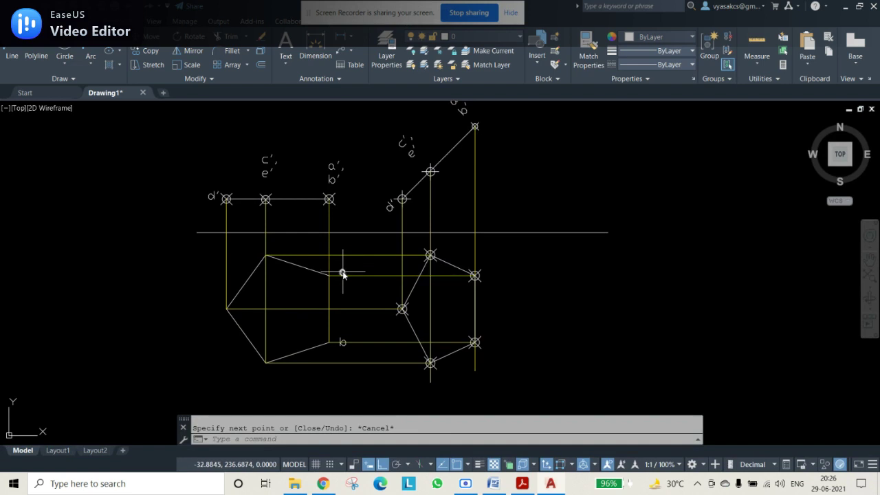
Copy the label a beside the new outline's upper right corner and add a label b beside its lower right corner
{"action": "key", "text": "ctrl+v"}
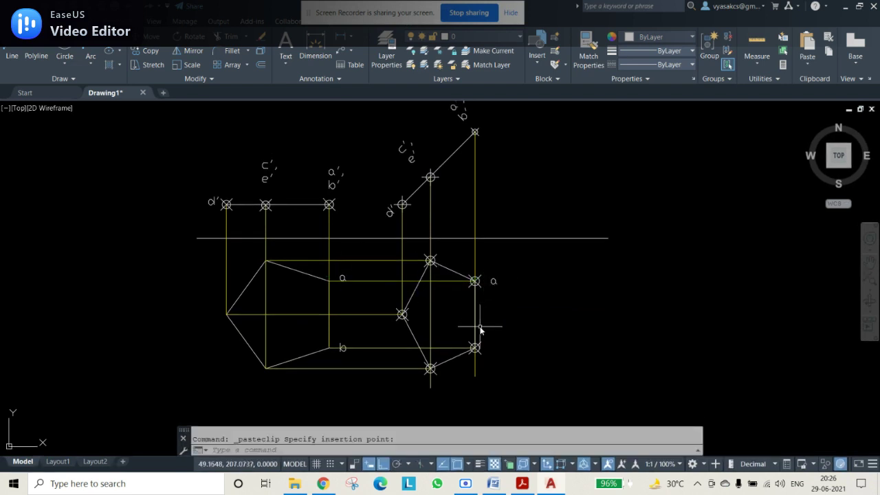
{"action": "key", "text": "ctrl+c"}
{"action": "key", "text": "ctrl+v"}
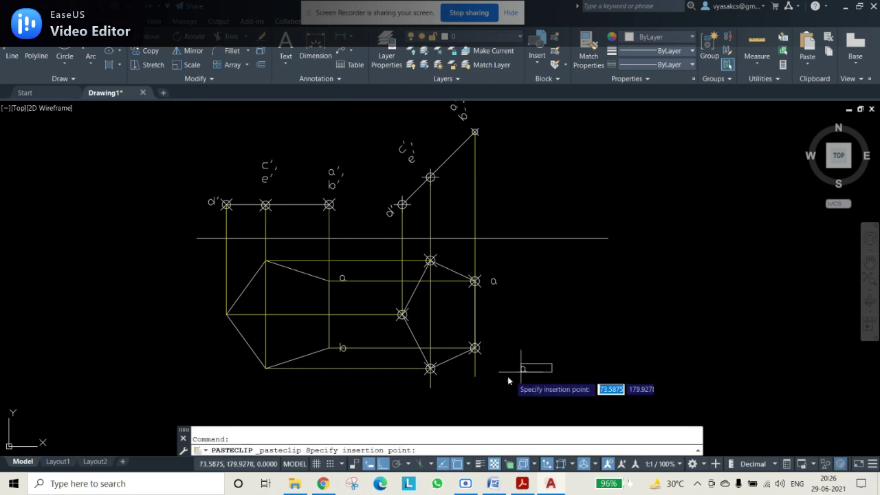
{"action": "left_click", "coordinate": [488, 352]}
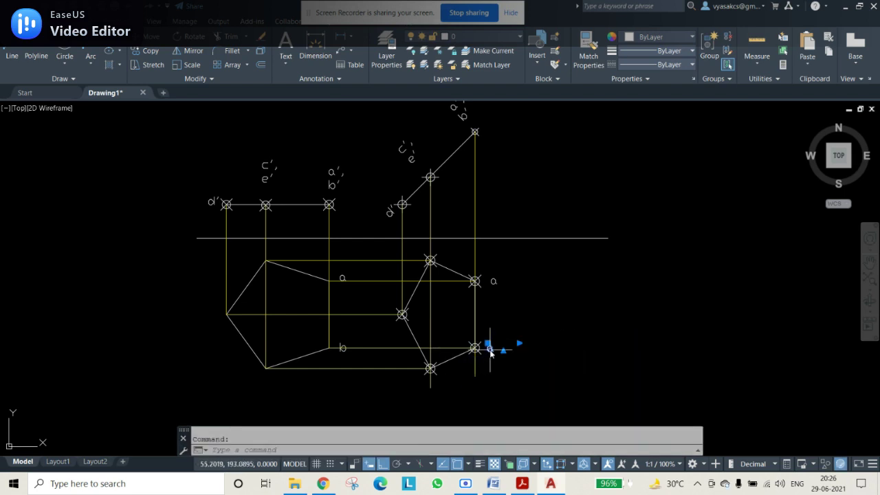
{"action": "double_click", "coordinate": [490, 349]}
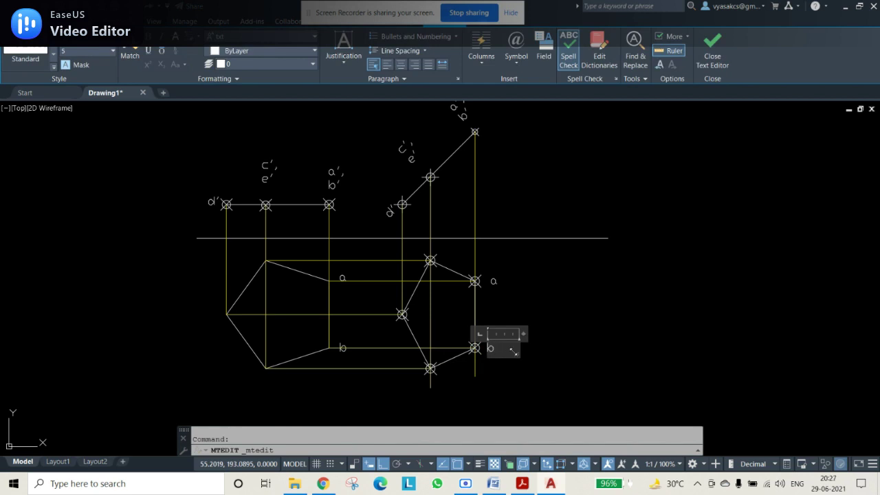
{"action": "left_click", "coordinate": [578, 331]}
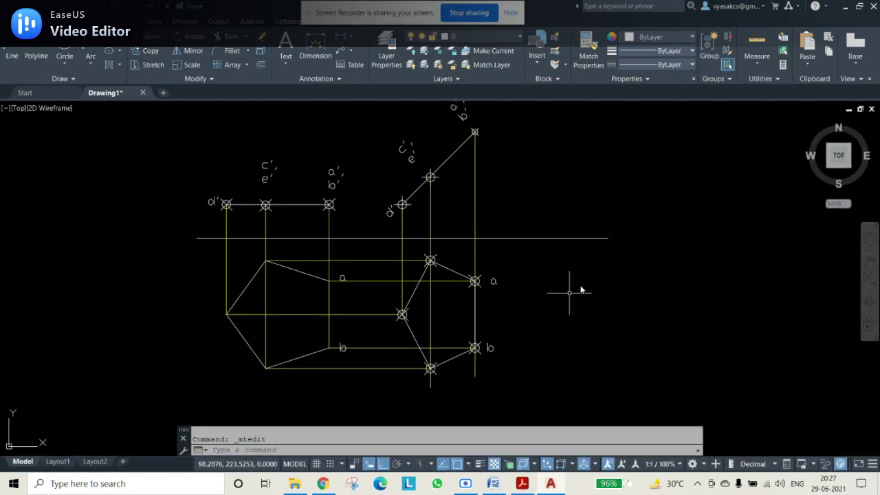
Change the color of the inclined front view and the new top view, including their points and labels, to red 205,32,39
{"action": "scroll", "coordinate": [584, 284], "scroll_direction": "down", "scroll_amount": 1}
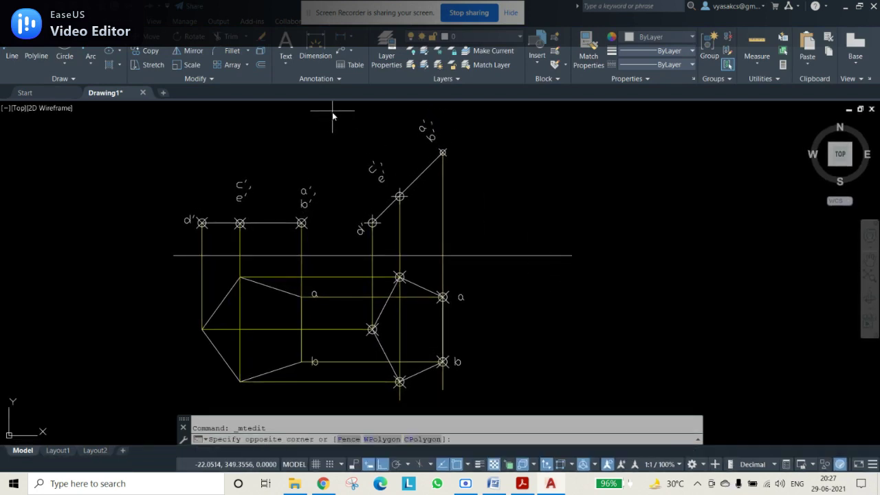
{"action": "left_click", "coordinate": [333, 112]}
{"action": "left_click", "coordinate": [507, 242]}
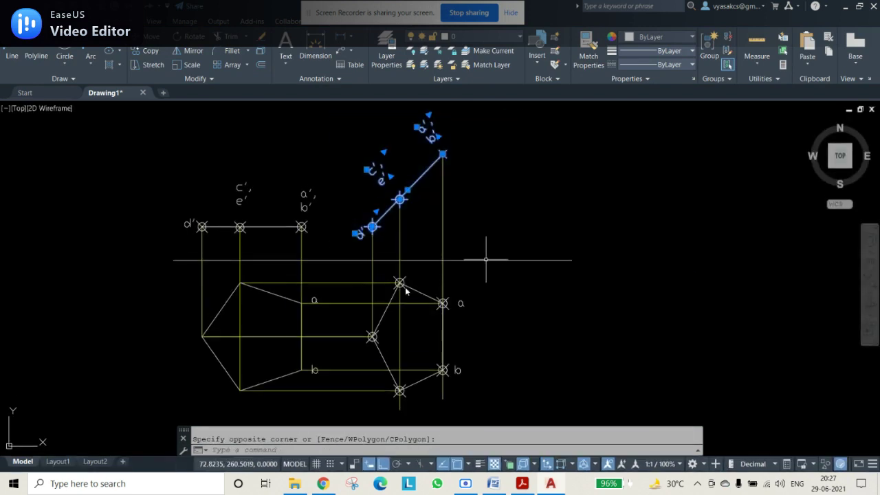
{"action": "left_click", "coordinate": [354, 270]}
{"action": "left_click", "coordinate": [493, 408]}
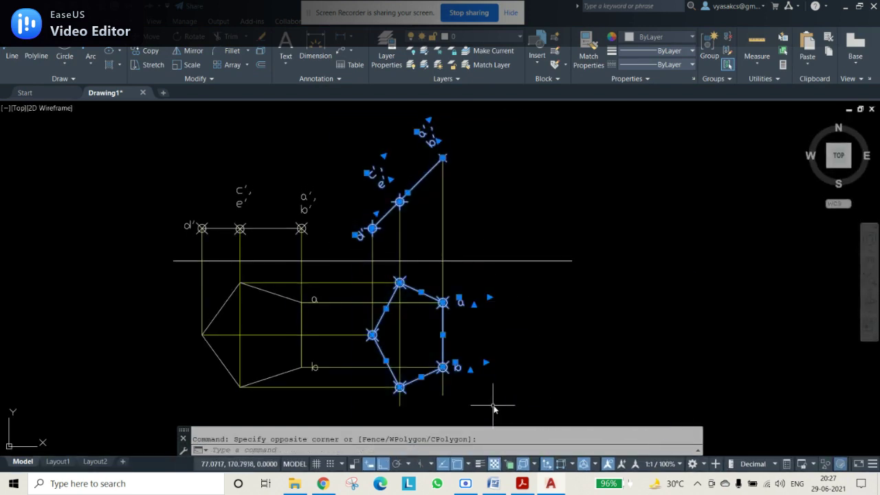
{"action": "left_click", "coordinate": [653, 36]}
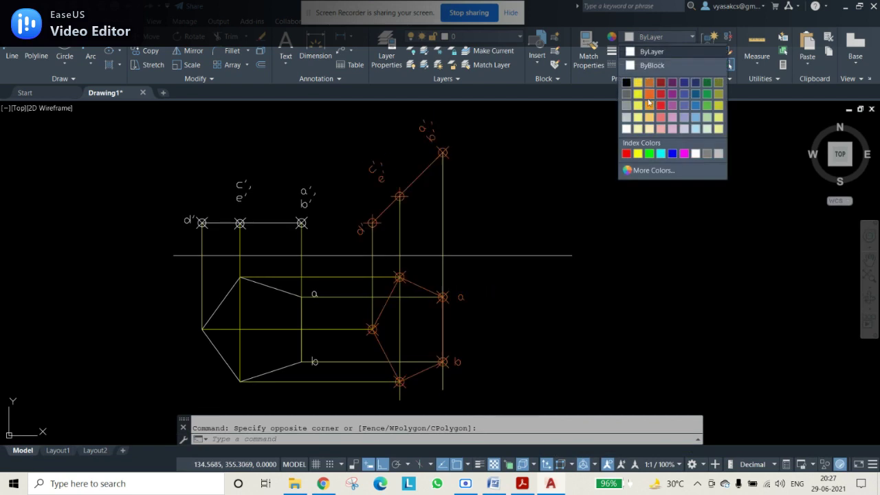
{"action": "left_click", "coordinate": [660, 101]}
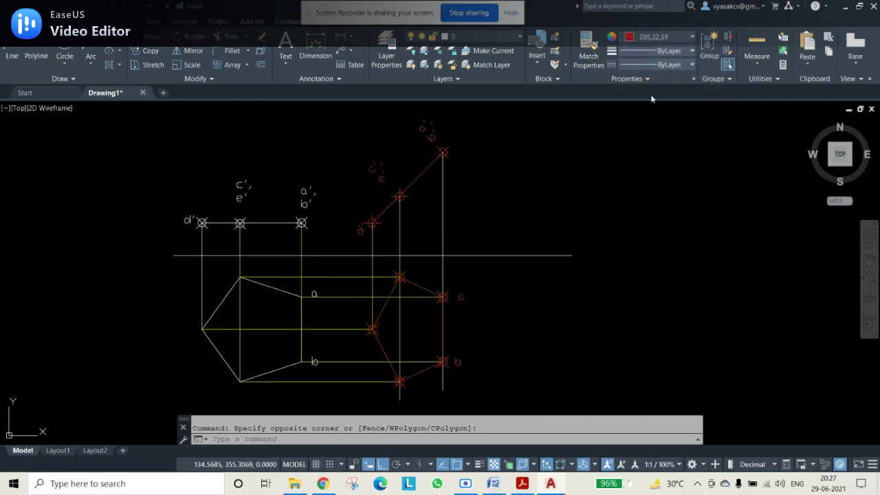
Set the lineweight of the selected red views to 0.80 mm
{"action": "left_click", "coordinate": [661, 50]}
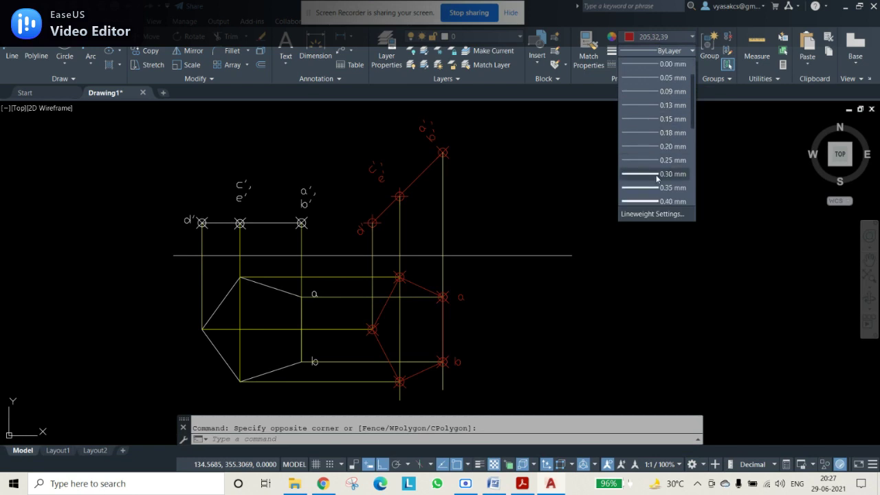
{"action": "scroll", "coordinate": [662, 175], "scroll_direction": "down", "scroll_amount": 2}
{"action": "left_click", "coordinate": [651, 199]}
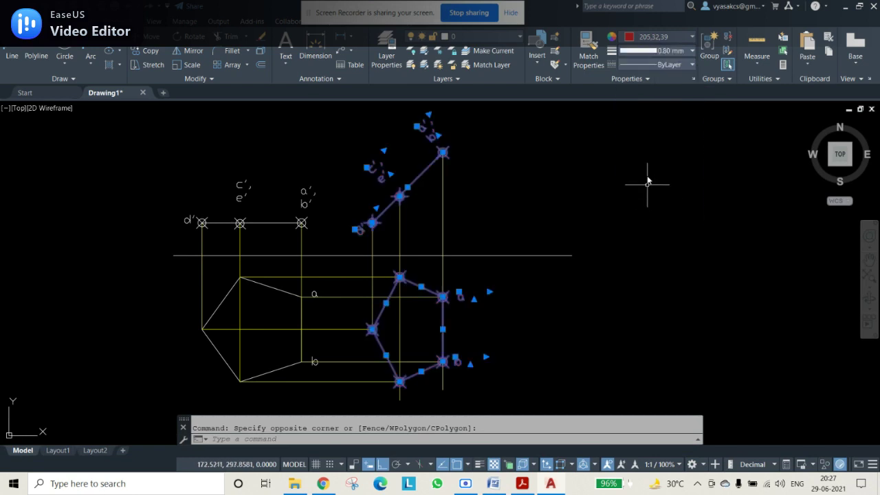
Set the red views' lineweight to 0.40 mm, turn on lineweight display and clear the selection
{"action": "left_click", "coordinate": [670, 53]}
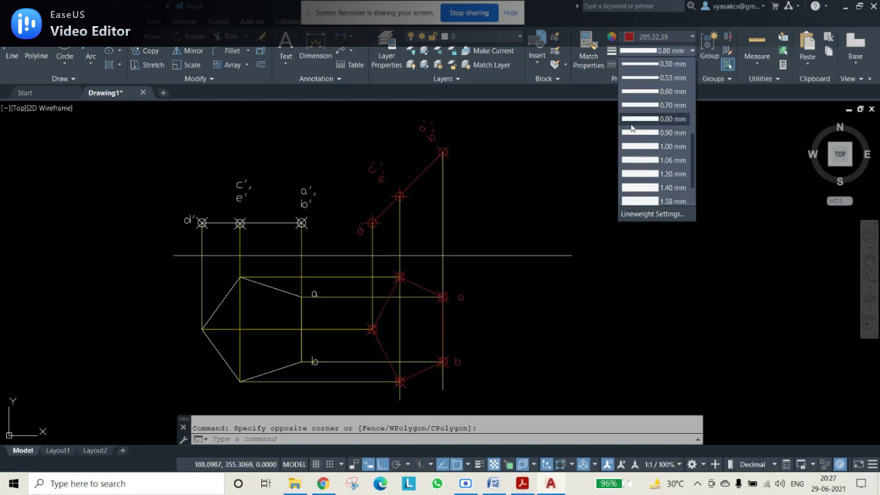
{"action": "scroll", "coordinate": [664, 97], "scroll_direction": "up", "scroll_amount": 2}
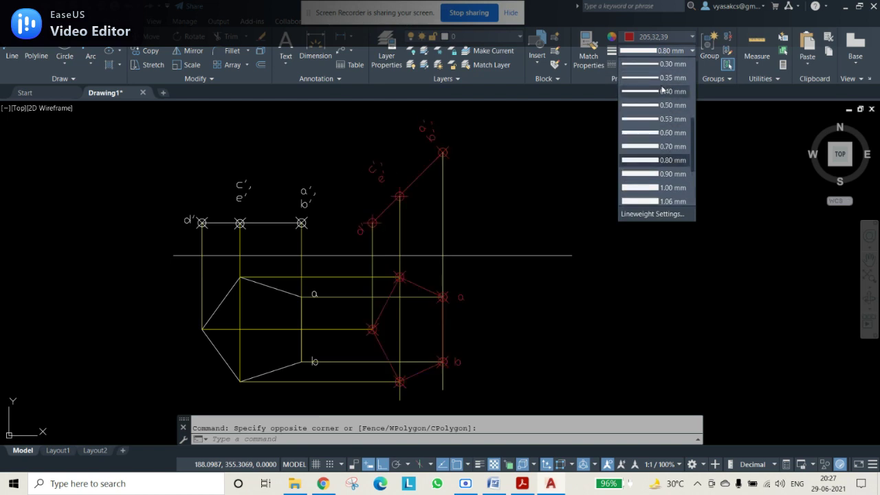
{"action": "left_click", "coordinate": [662, 91]}
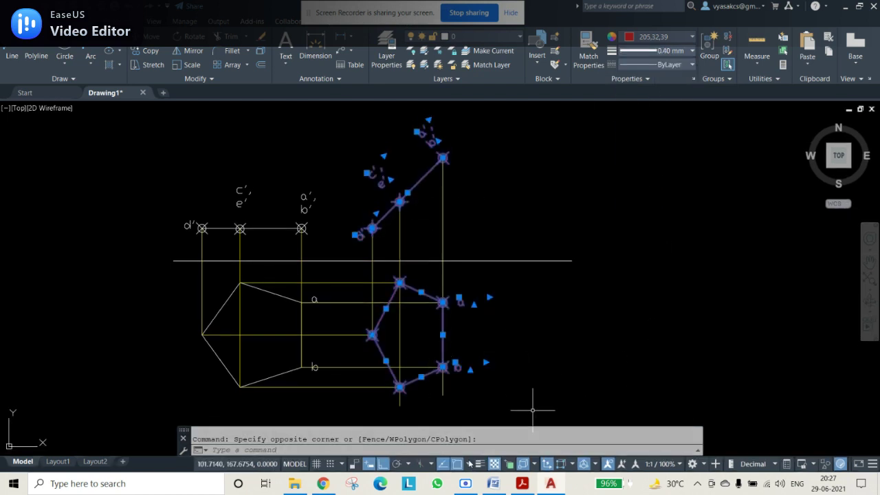
{"action": "left_click", "coordinate": [479, 464]}
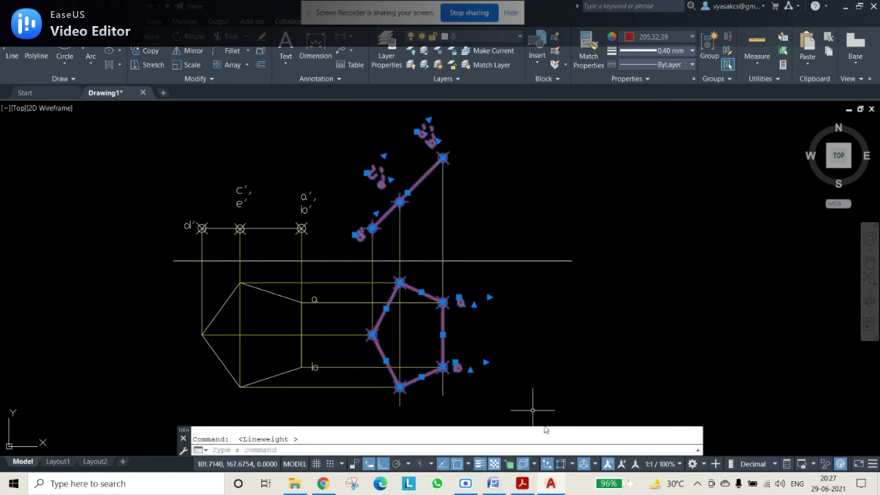
{"action": "left_click", "coordinate": [609, 344]}
{"action": "key", "text": "Escape"}
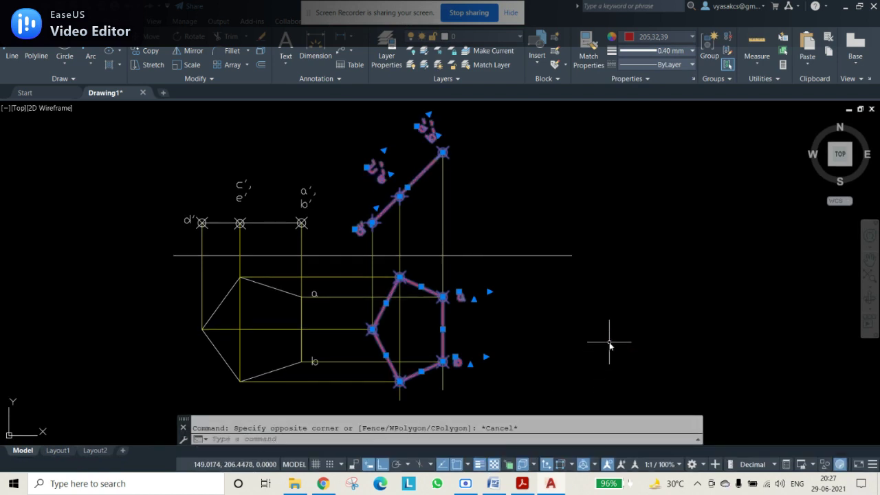
{"action": "left_click", "coordinate": [617, 343]}
{"action": "key", "text": "Escape"}
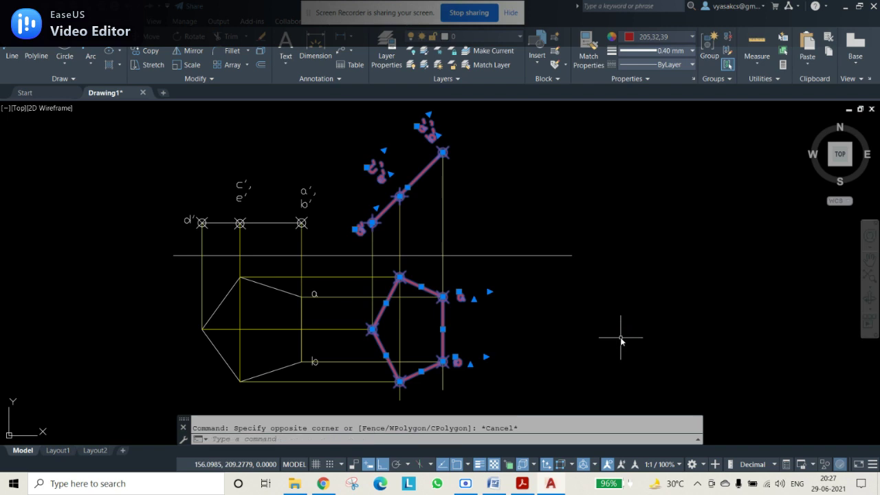
{"action": "left_click", "coordinate": [700, 335]}
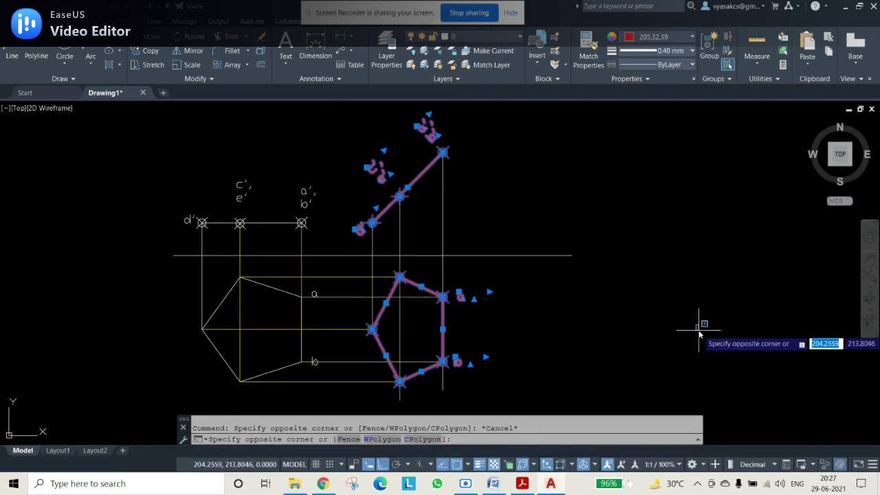
{"action": "key", "text": "Escape"}
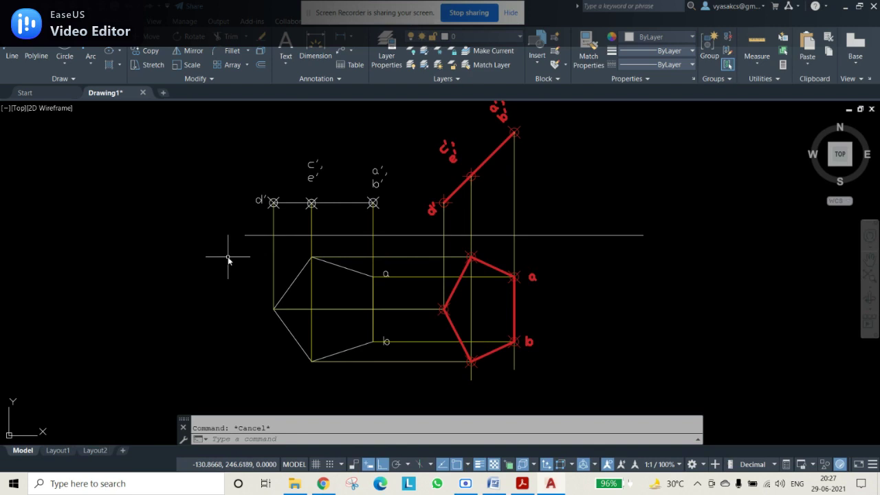
Add the text label x just beyond the left end of the horizontal reference line
{"action": "type", "text": "t"}
{"action": "key", "text": "Return"}
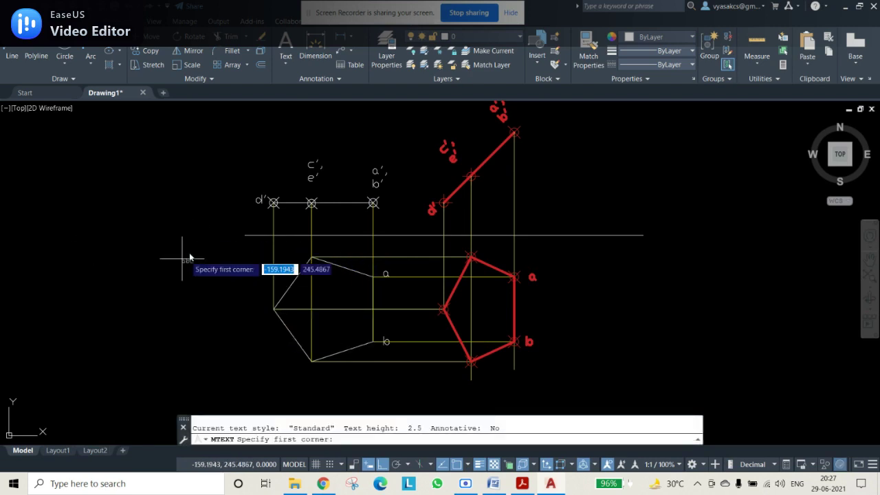
{"action": "left_click", "coordinate": [213, 234]}
{"action": "left_click", "coordinate": [223, 254]}
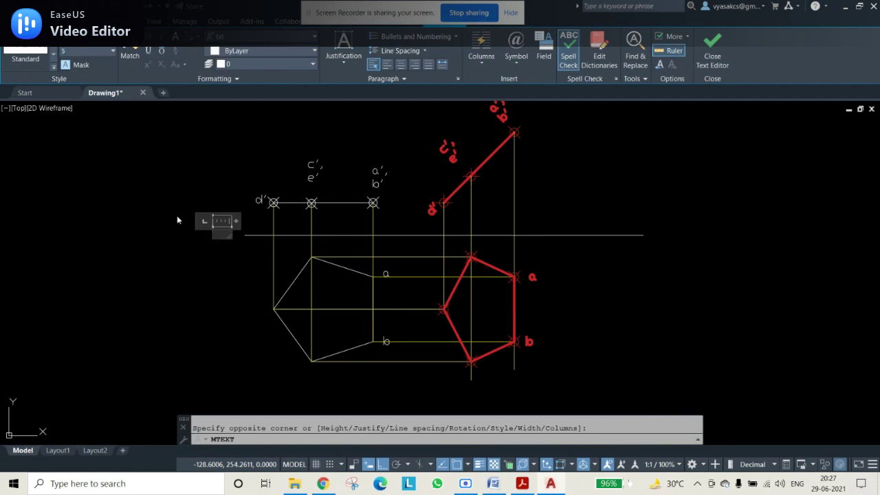
{"action": "type", "text": "x"}
{"action": "left_click", "coordinate": [768, 133]}
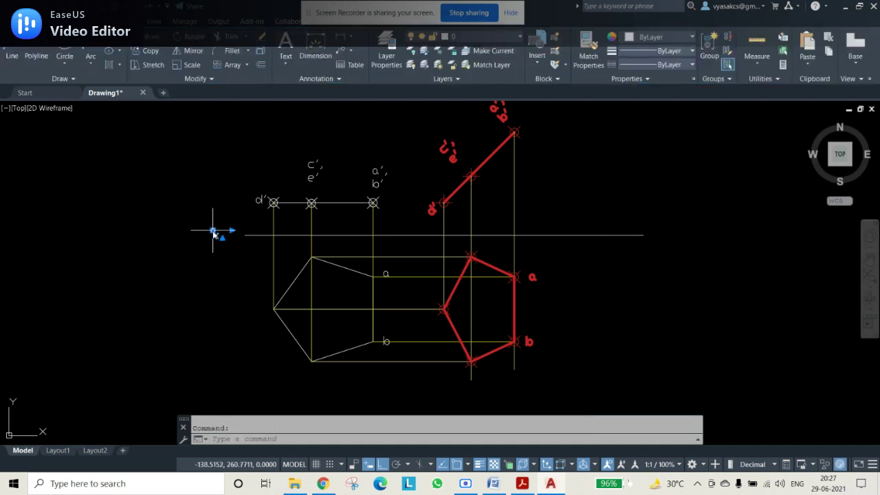
Copy the x label to the right end of the reference line and change the copy's text to y
{"action": "key", "text": "ctrl+v"}
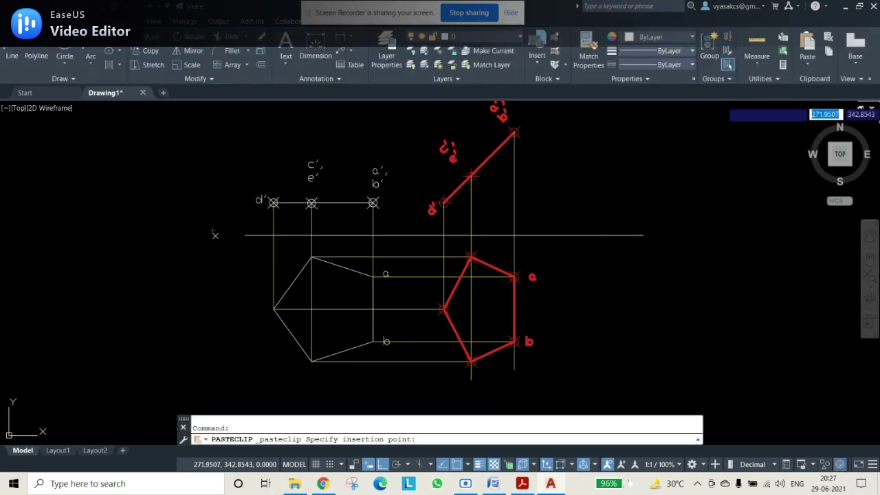
{"action": "left_click", "coordinate": [659, 236]}
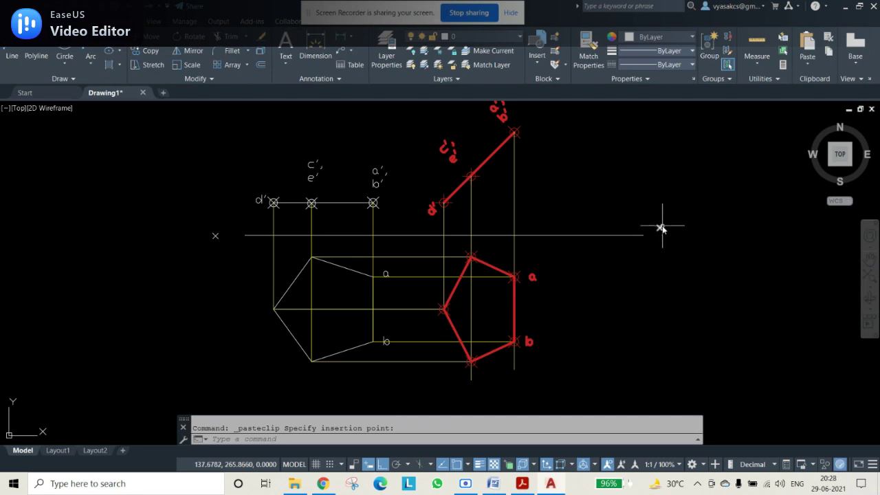
{"action": "double_click", "coordinate": [661, 228]}
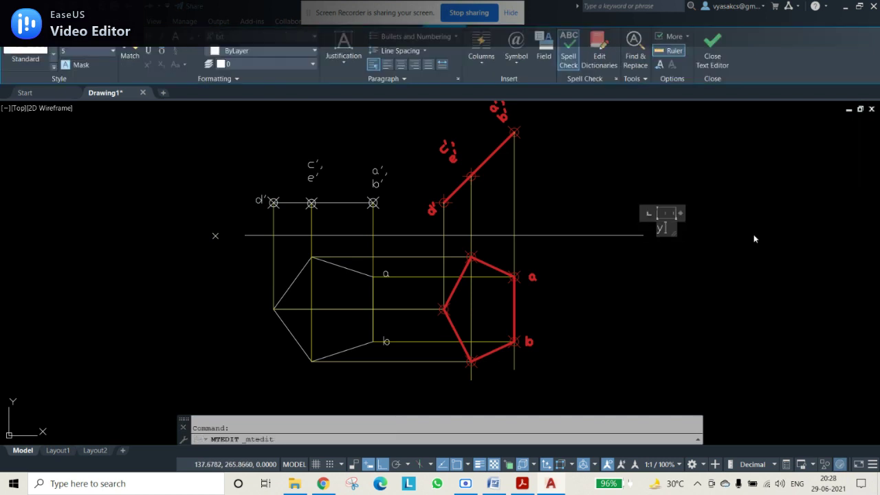
{"action": "type", "text": "y"}
{"action": "left_click", "coordinate": [754, 239]}
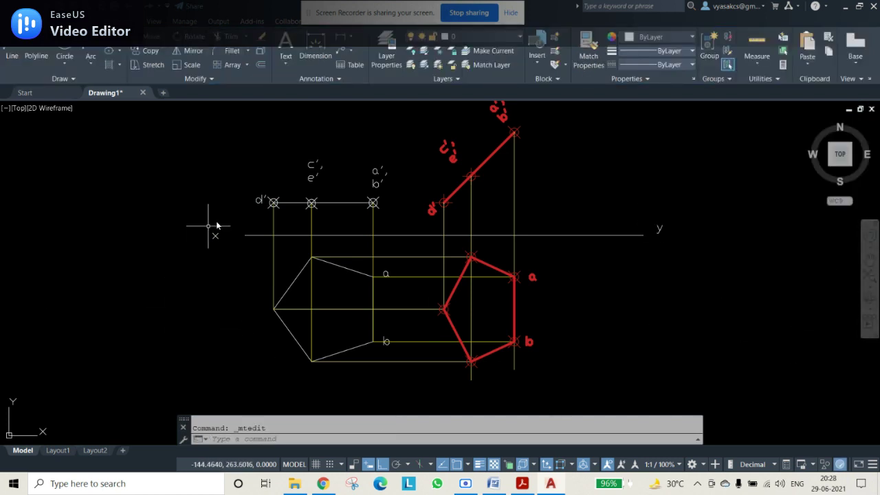
Set the colour of the initial horizontal front view, including its points and labels, to green 19,155,72
{"action": "left_click", "coordinate": [231, 146]}
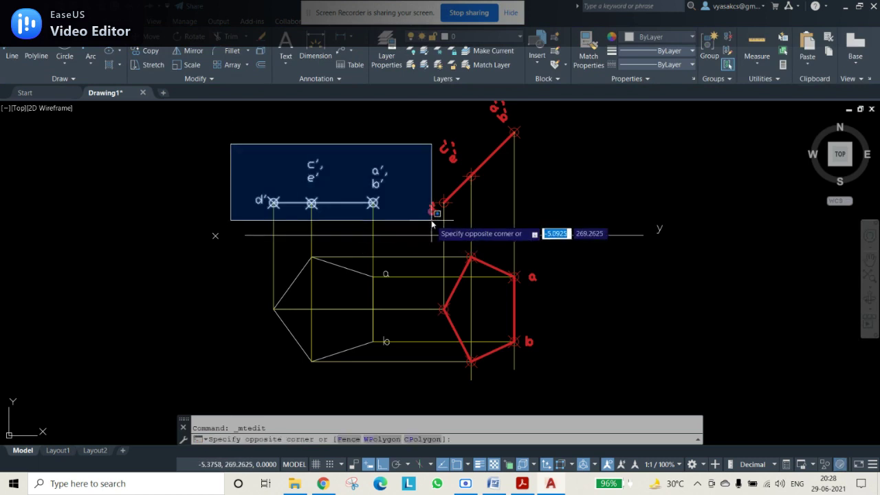
{"action": "left_click", "coordinate": [412, 225]}
{"action": "left_click", "coordinate": [658, 36]}
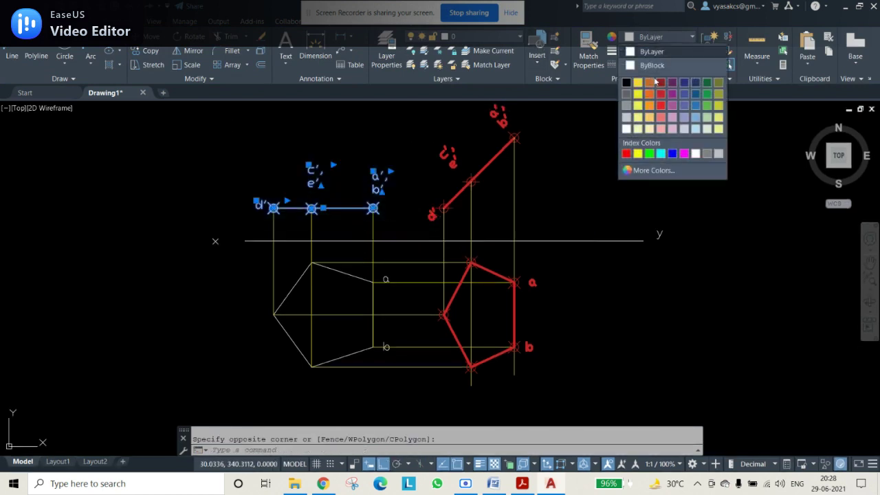
{"action": "left_click", "coordinate": [704, 93]}
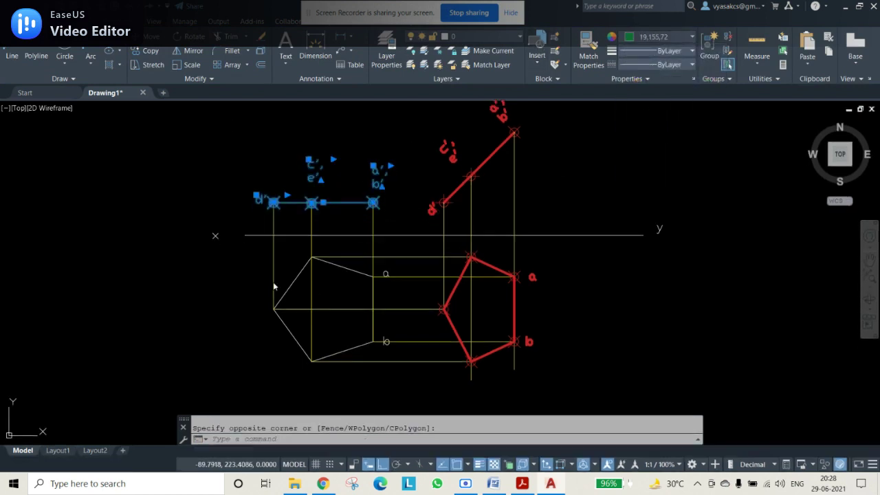
Add the initial pentagon and its labels a and b to the selection and set everything selected to dark green 19,103,52
{"action": "left_click", "coordinate": [255, 247]}
{"action": "left_click", "coordinate": [386, 360]}
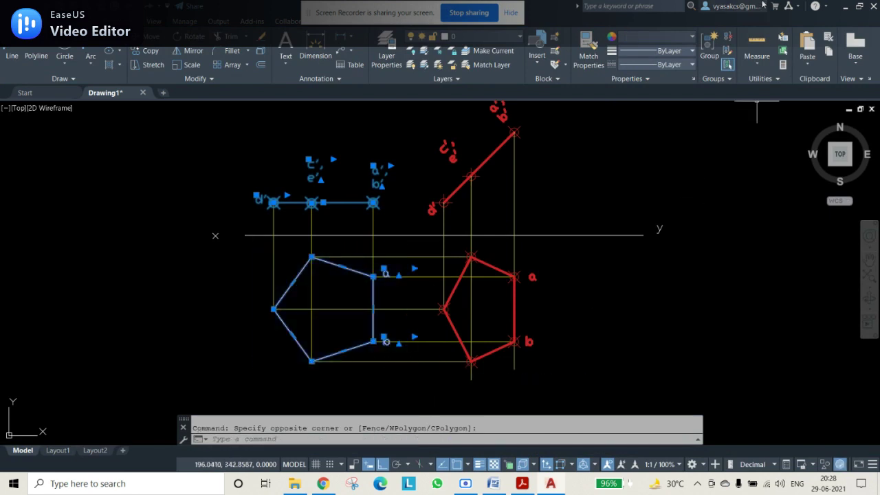
{"action": "left_click", "coordinate": [659, 37]}
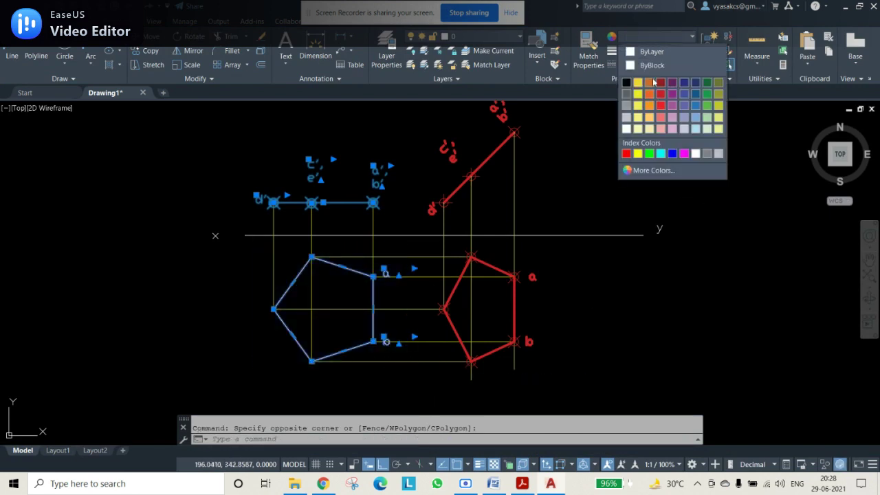
{"action": "left_click", "coordinate": [708, 92]}
{"action": "left_click", "coordinate": [729, 256]}
{"action": "left_click", "coordinate": [708, 321]}
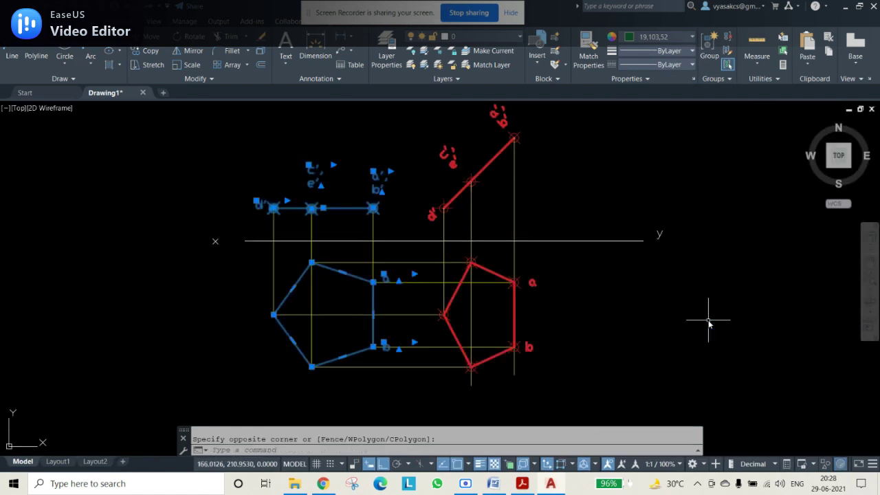
{"action": "key", "text": "Escape"}
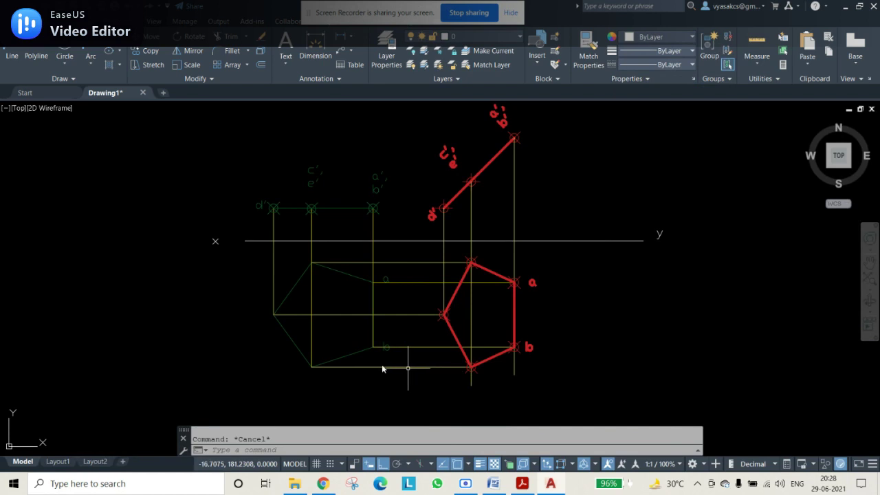
Move the horizontal reference line by its midpoint so that its left end meets the x label
{"action": "left_click", "coordinate": [479, 242]}
{"action": "left_click", "coordinate": [445, 241]}
{"action": "left_click", "coordinate": [416, 240]}
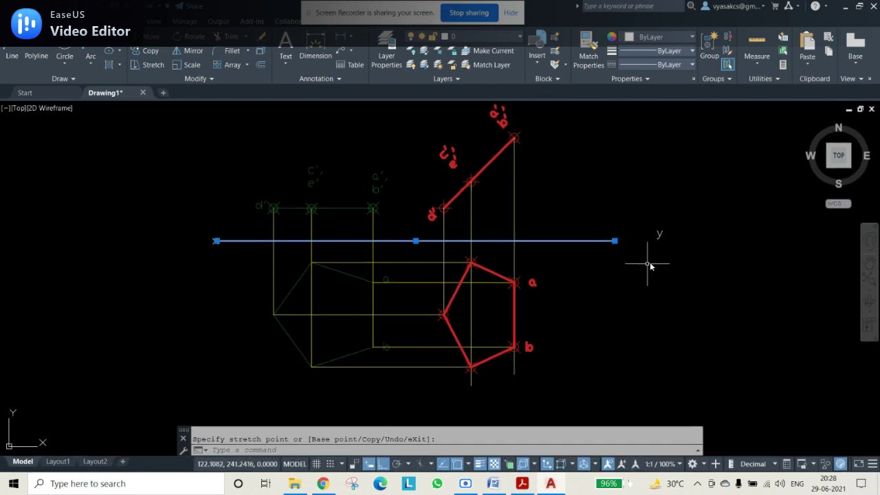
{"action": "key", "text": "Escape"}
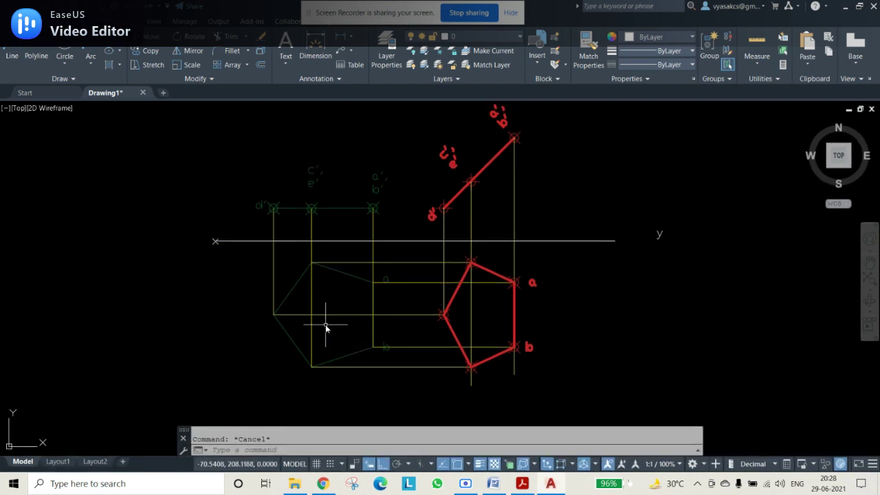
Add an aligned dimension to the lower-left edge of the green pentagon, placed outside the shape
{"action": "left_click", "coordinate": [81, 22]}
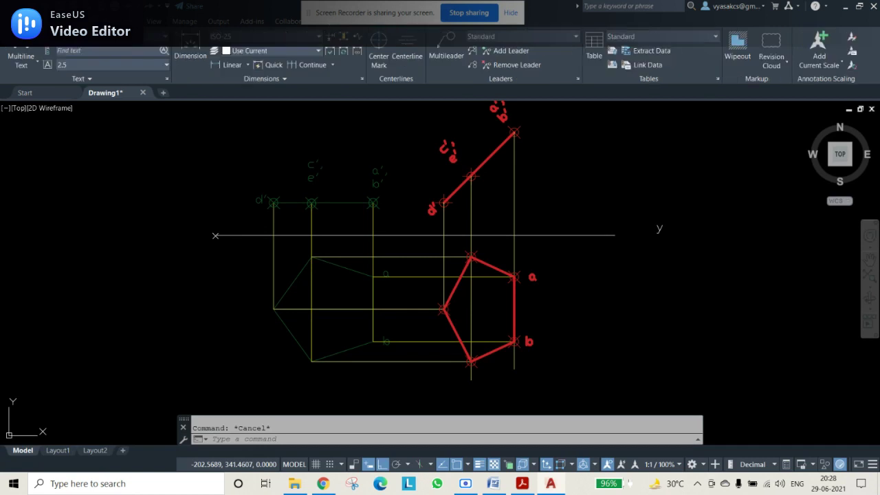
{"action": "left_click", "coordinate": [248, 65]}
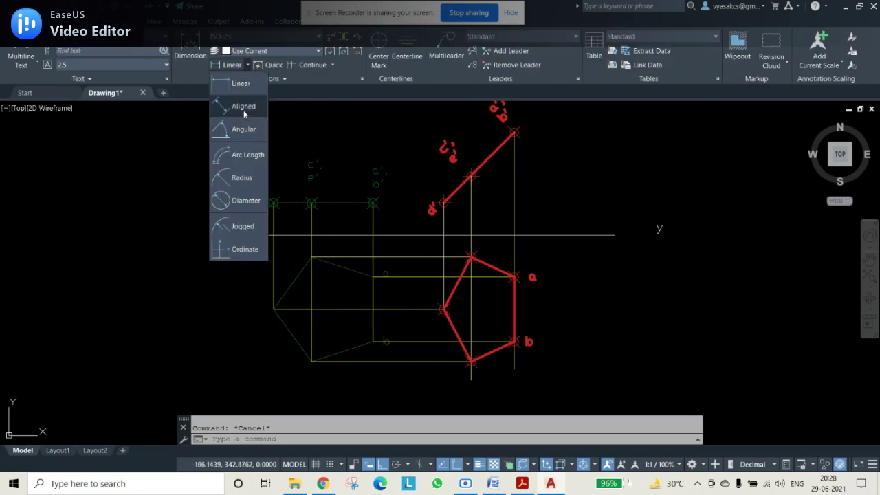
{"action": "left_click", "coordinate": [244, 111]}
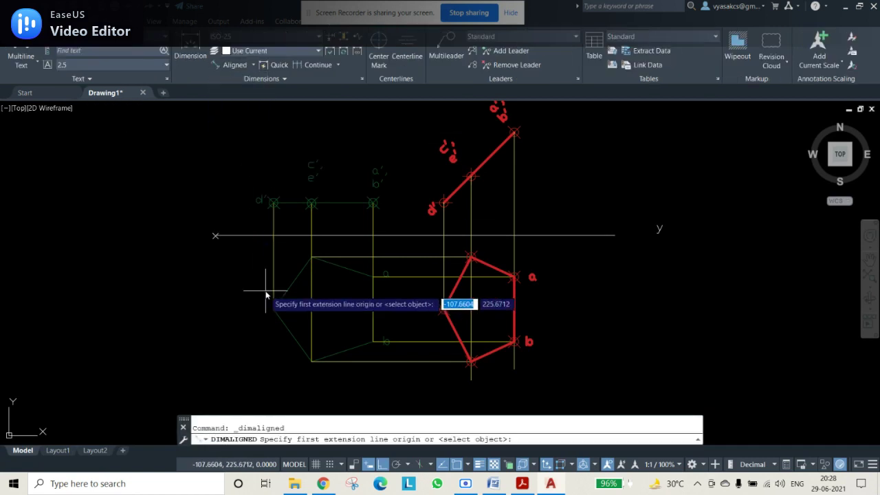
{"action": "left_click", "coordinate": [274, 309]}
{"action": "left_click", "coordinate": [311, 360]}
{"action": "left_click", "coordinate": [274, 377]}
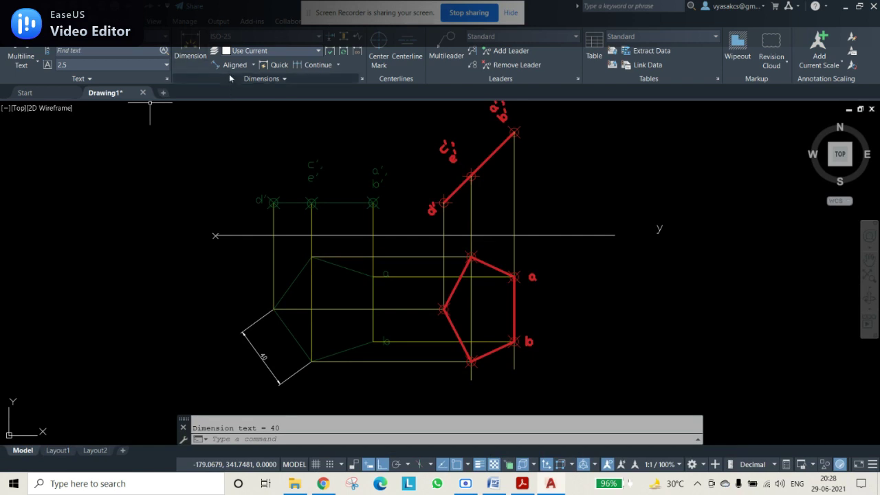
Add an angular dimension between the inclined red front-view line and the reference line, with its arc above the reference line
{"action": "left_click", "coordinate": [253, 65]}
{"action": "left_click", "coordinate": [237, 128]}
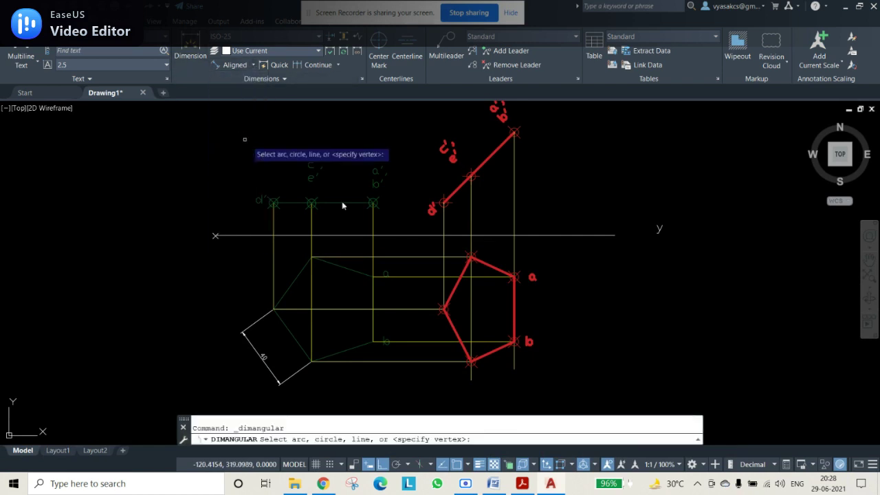
{"action": "left_click", "coordinate": [448, 199]}
{"action": "left_click", "coordinate": [457, 237]}
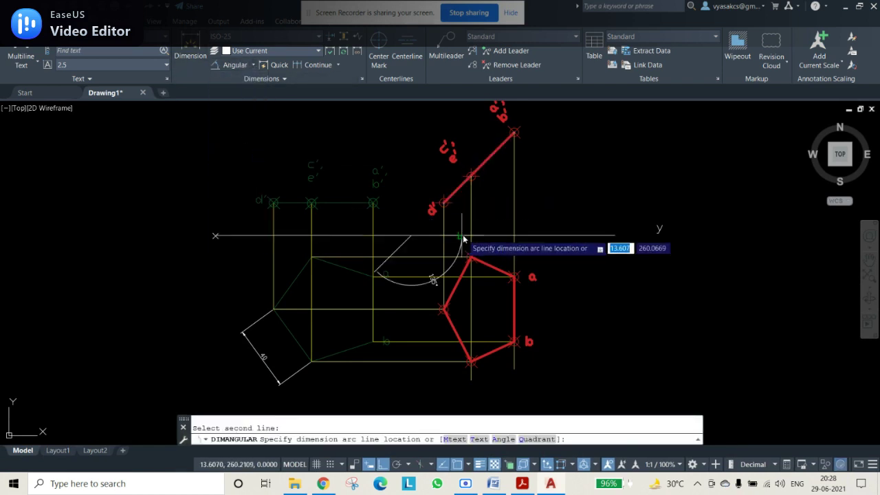
{"action": "left_click", "coordinate": [502, 201]}
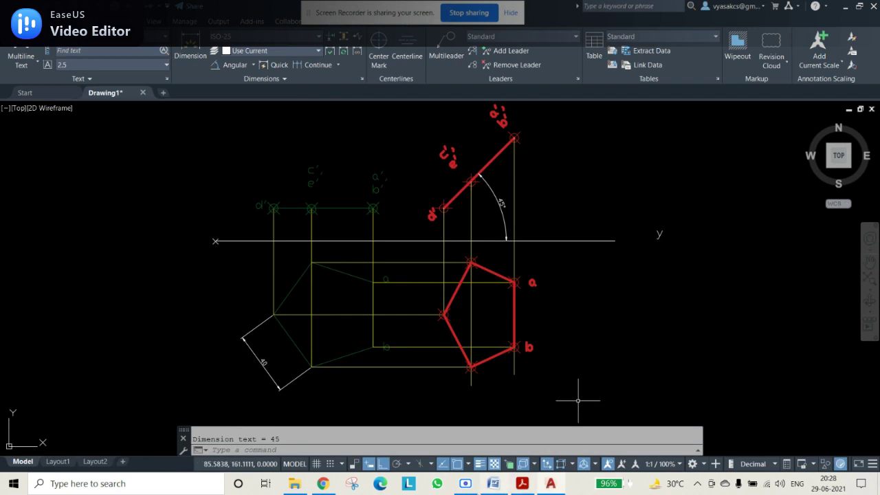
Switch to the Word document to review problem 19 on the pentagonal lamina
{"action": "key", "text": "alt+Tab"}
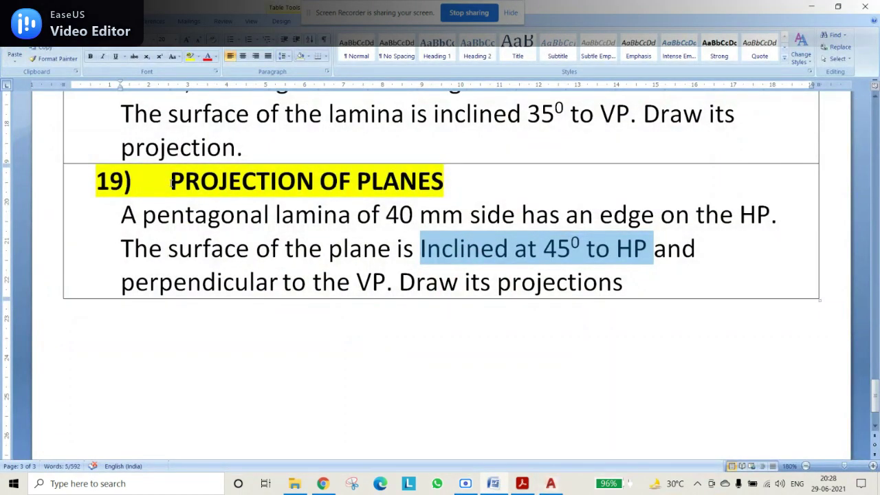